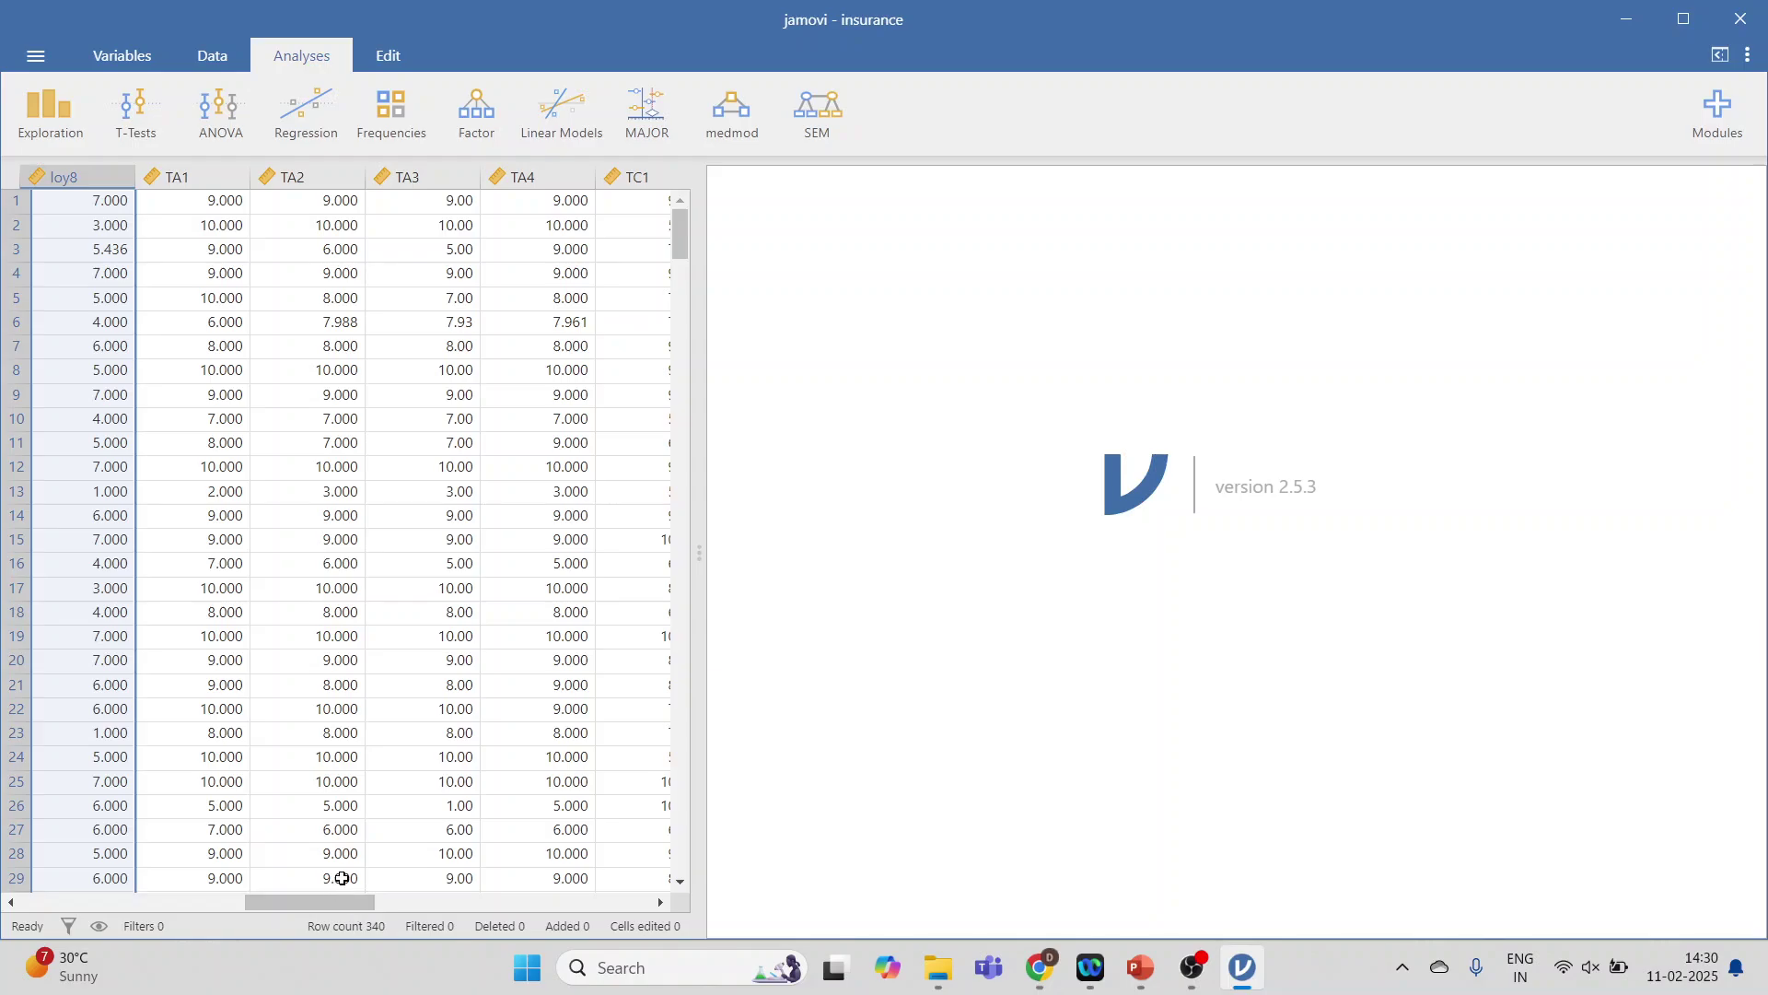
# Step: Inspect the TA1–TA4 and TC1–TC4 trust item columns in the data view
pyautogui.click(175, 176)
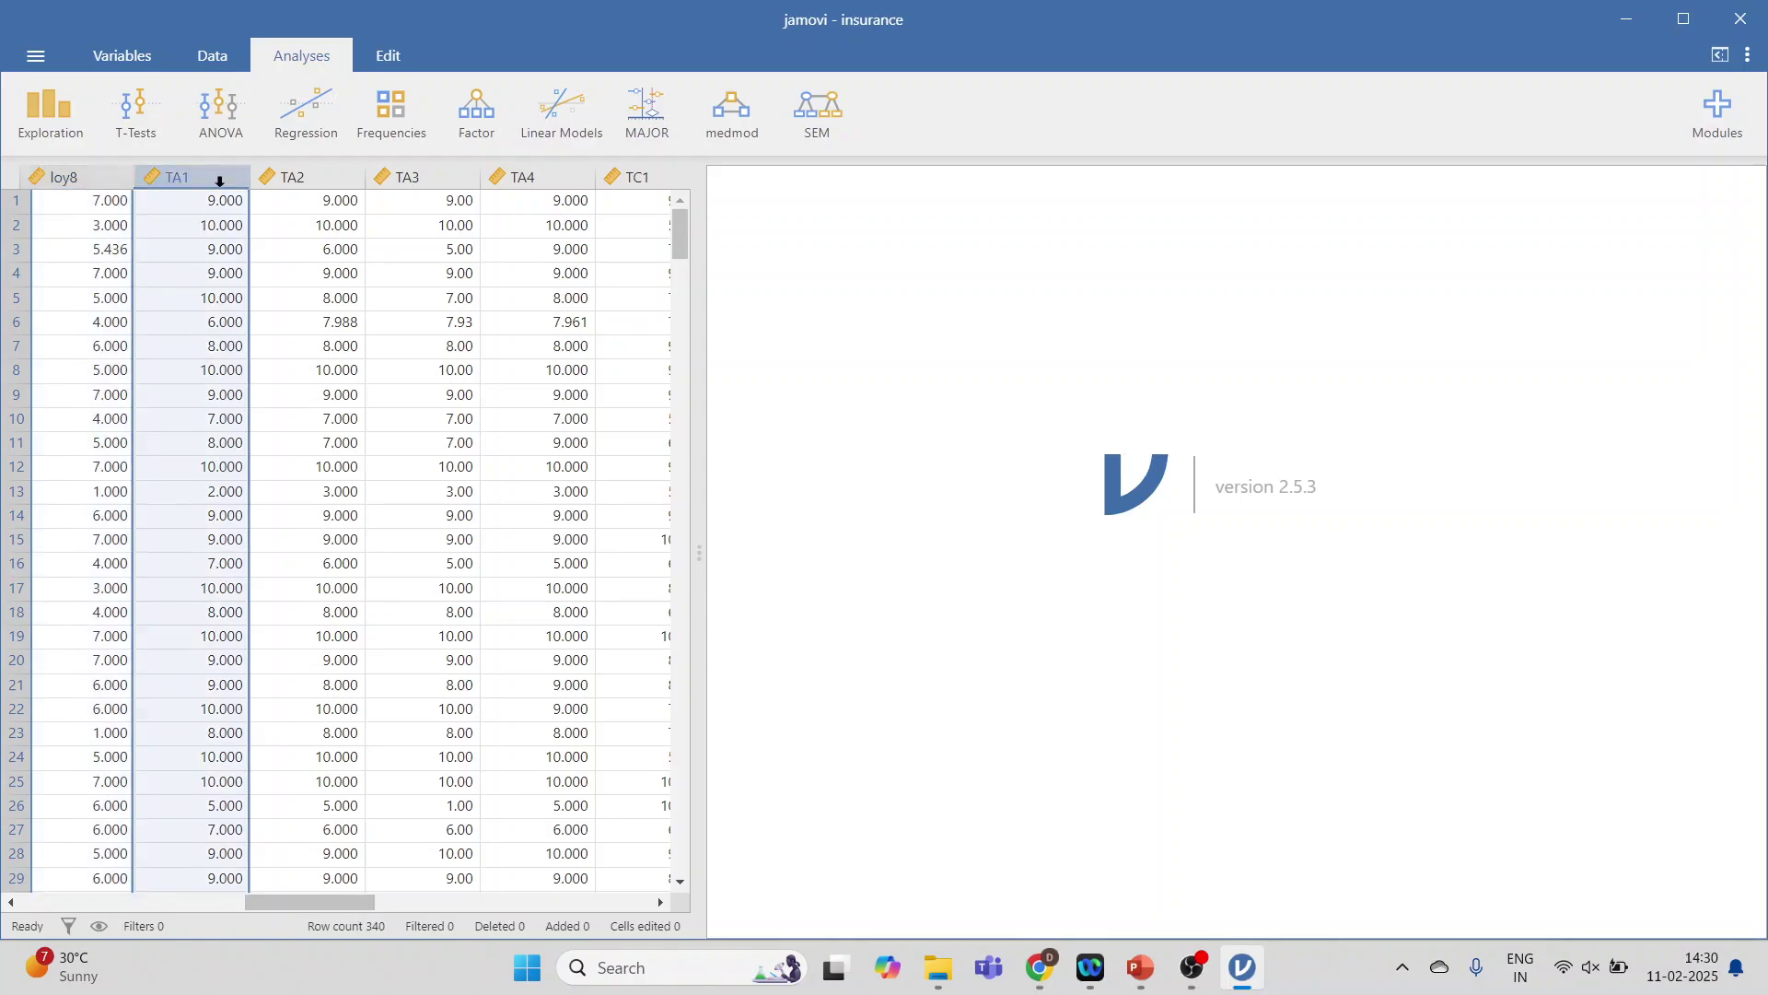
pyautogui.click(322, 175)
pyautogui.click(414, 175)
pyautogui.click(543, 200)
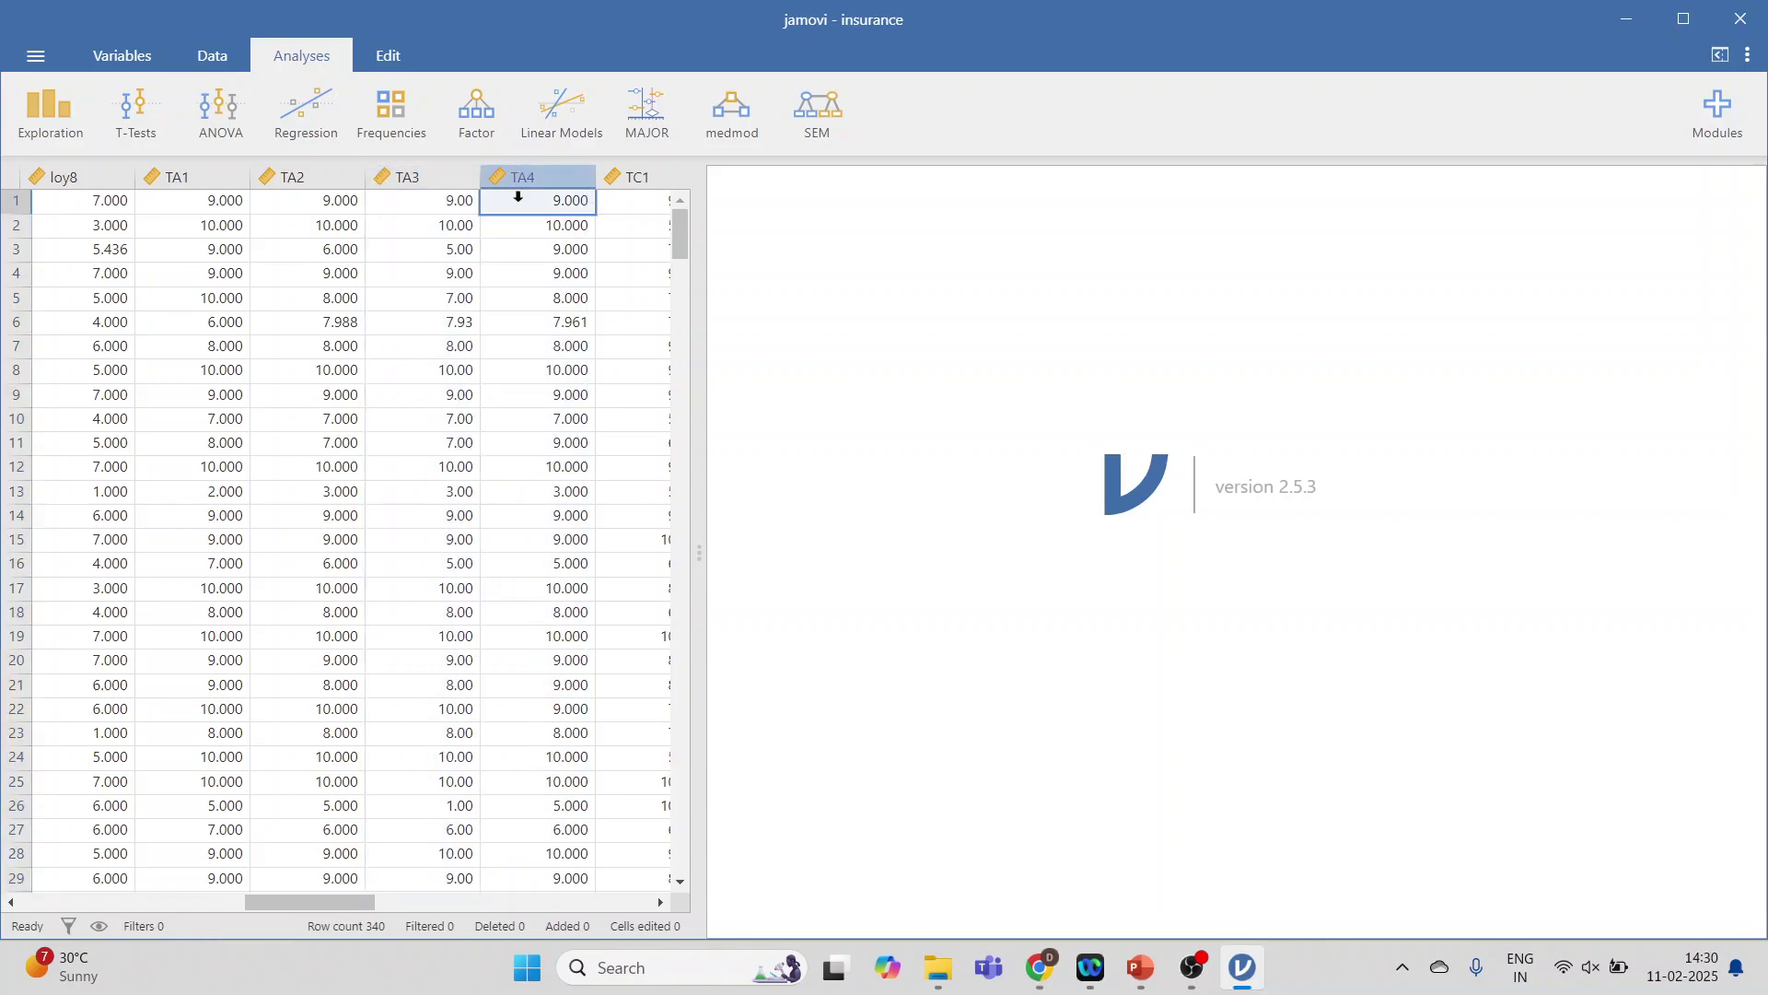
pyautogui.moveTo(340, 895); pyautogui.dragTo(417, 891)
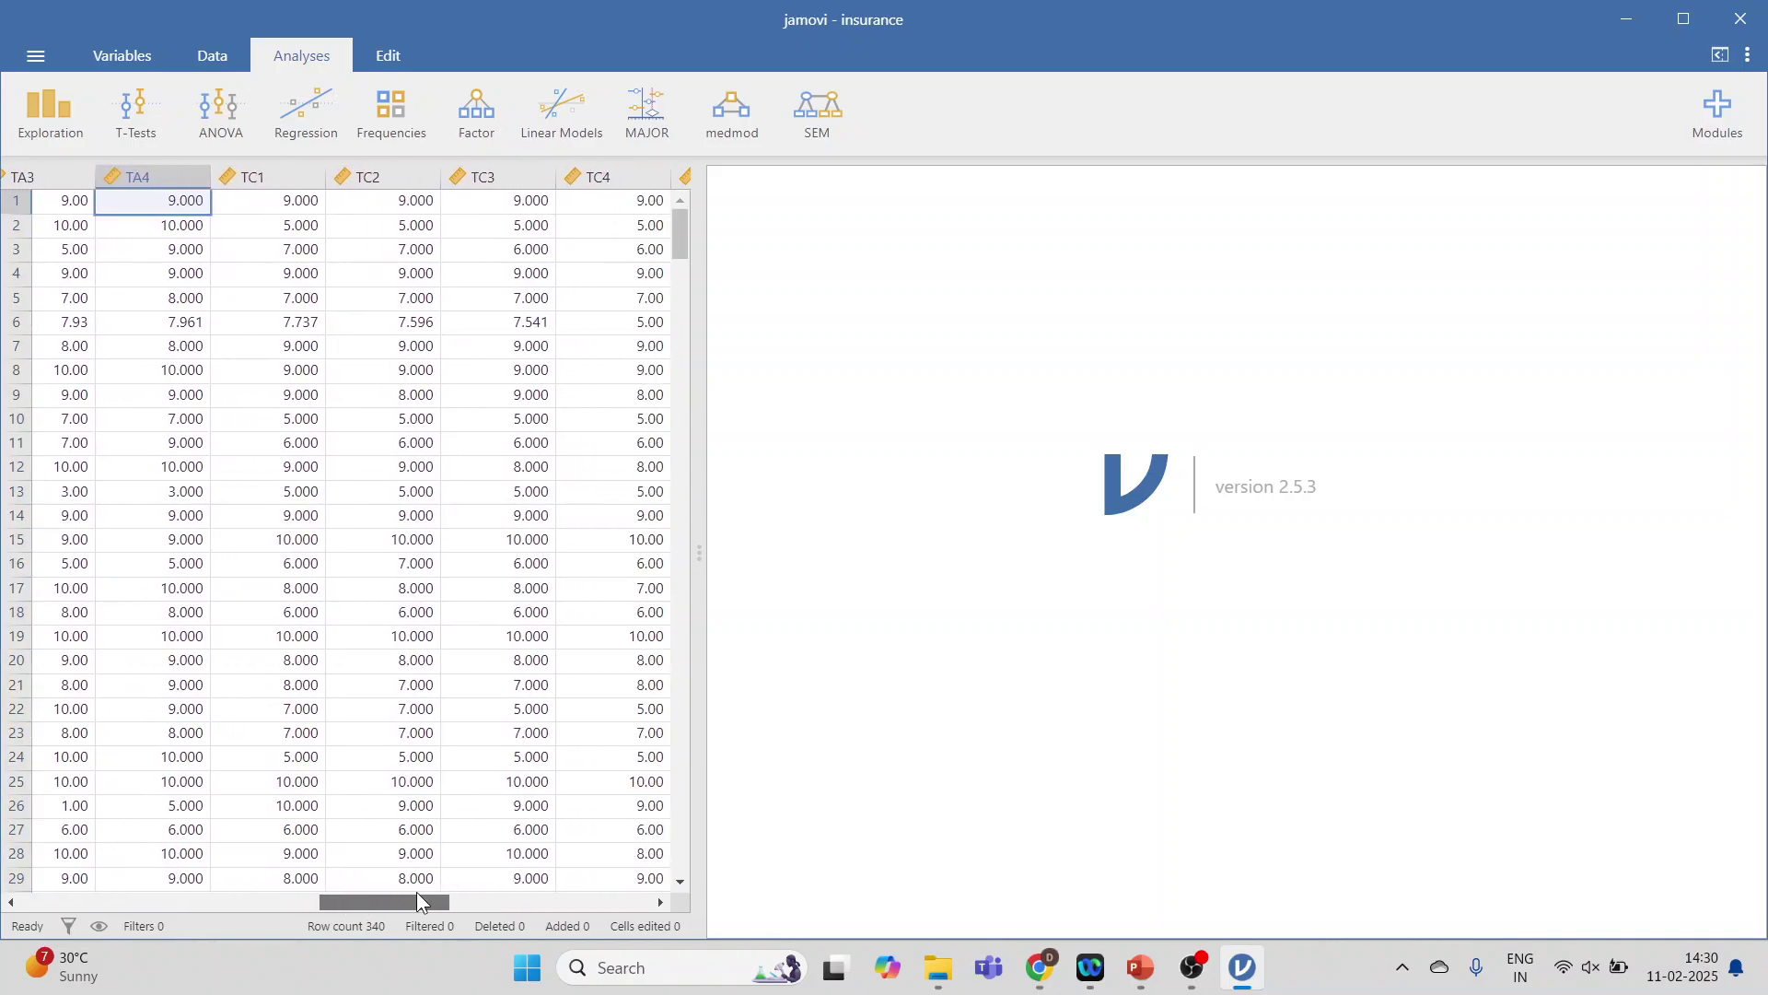
pyautogui.click(277, 178)
pyautogui.click(386, 178)
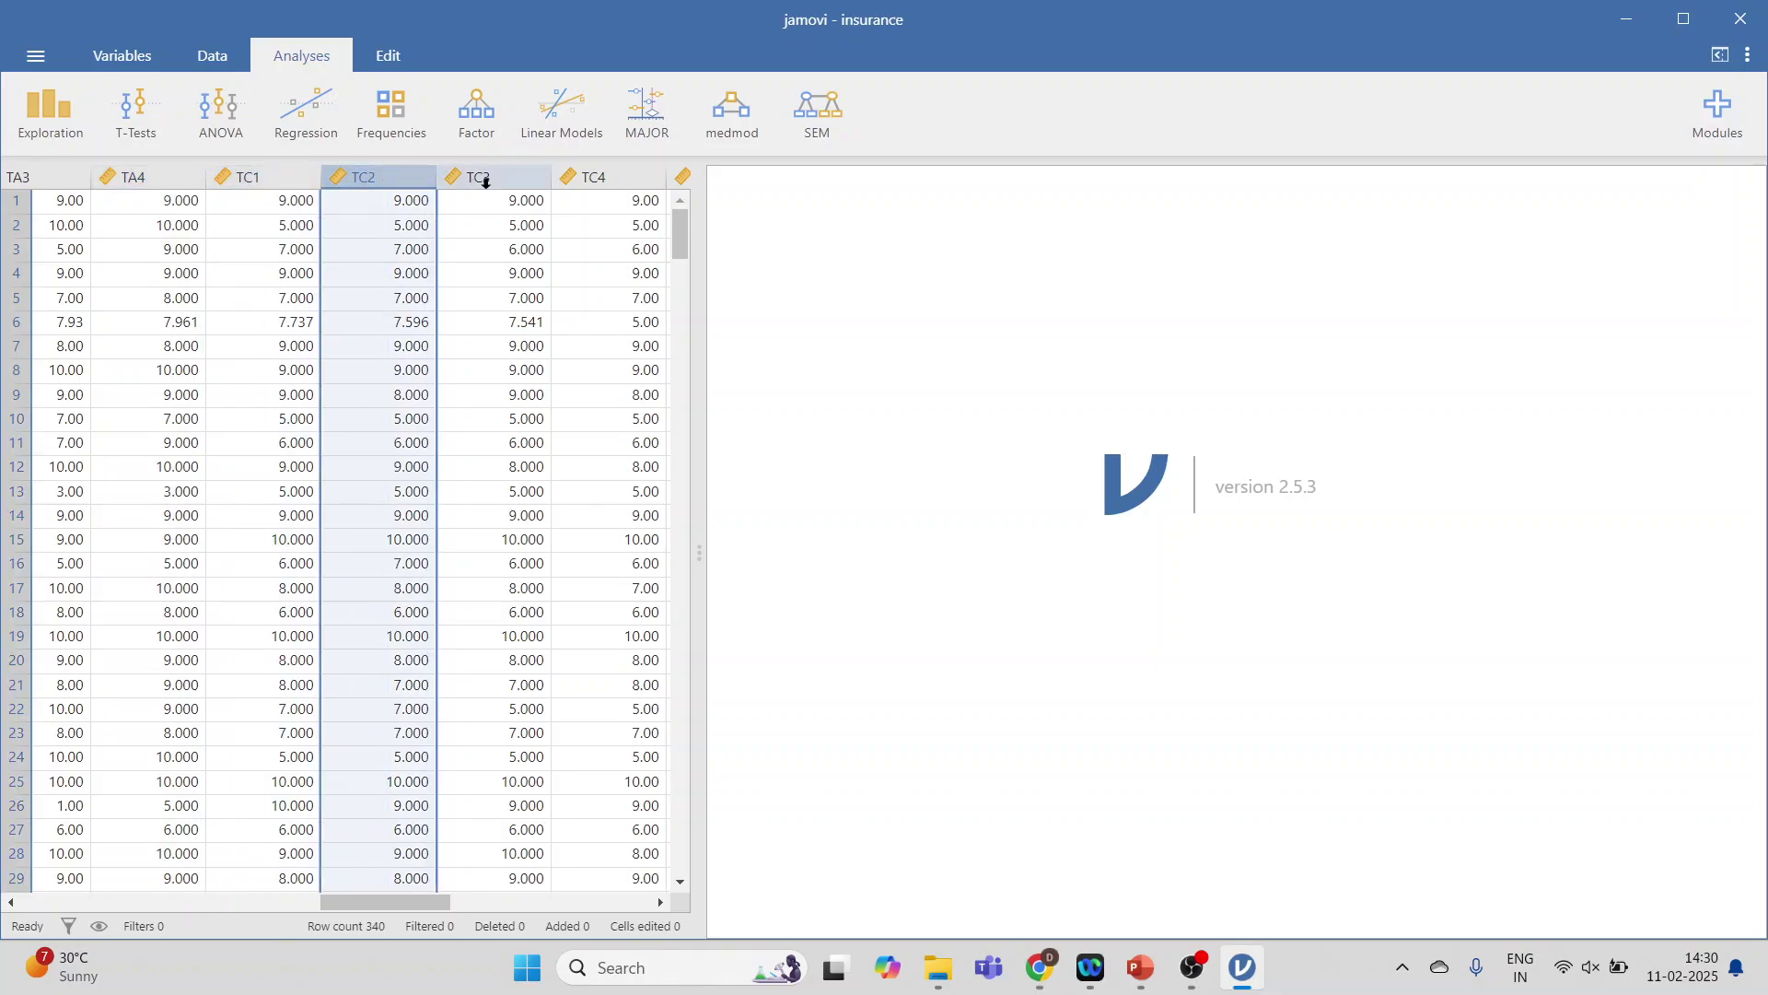
pyautogui.click(484, 177)
pyautogui.click(604, 175)
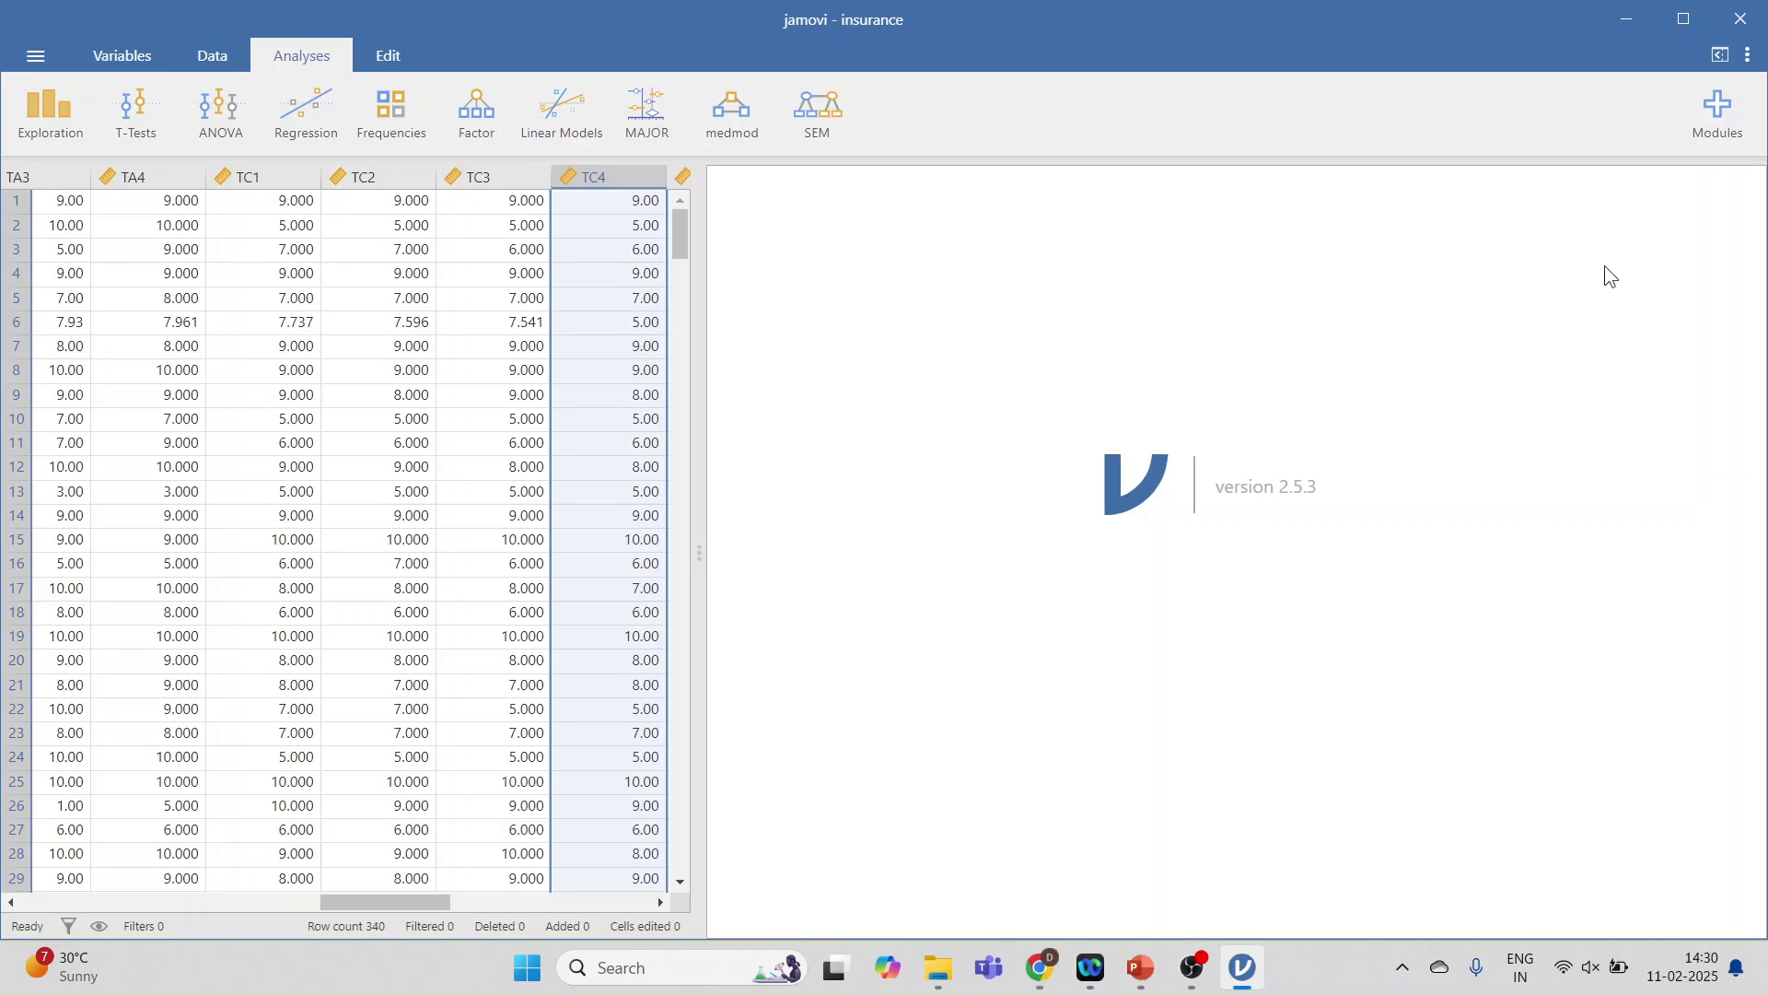
# Step: Search the jamovi library for 'sem' to confirm semlj is installed, then list the SEM analyses
pyautogui.click(1718, 112)
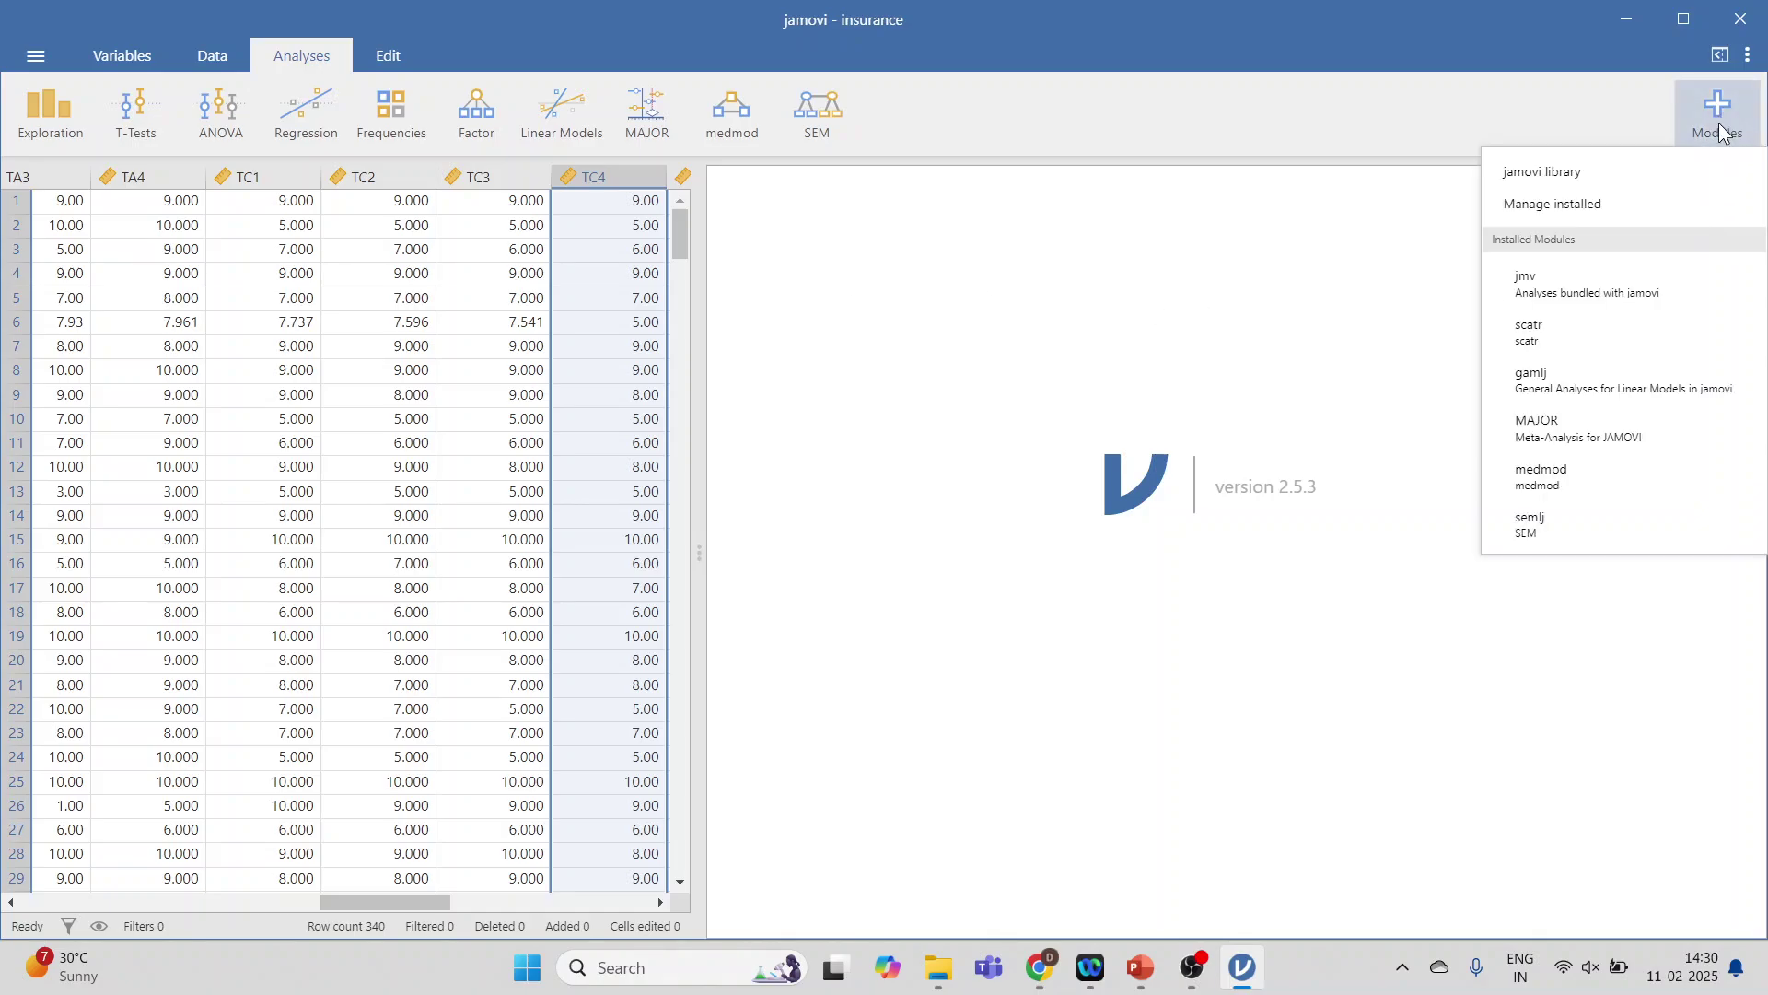
pyautogui.click(1589, 174)
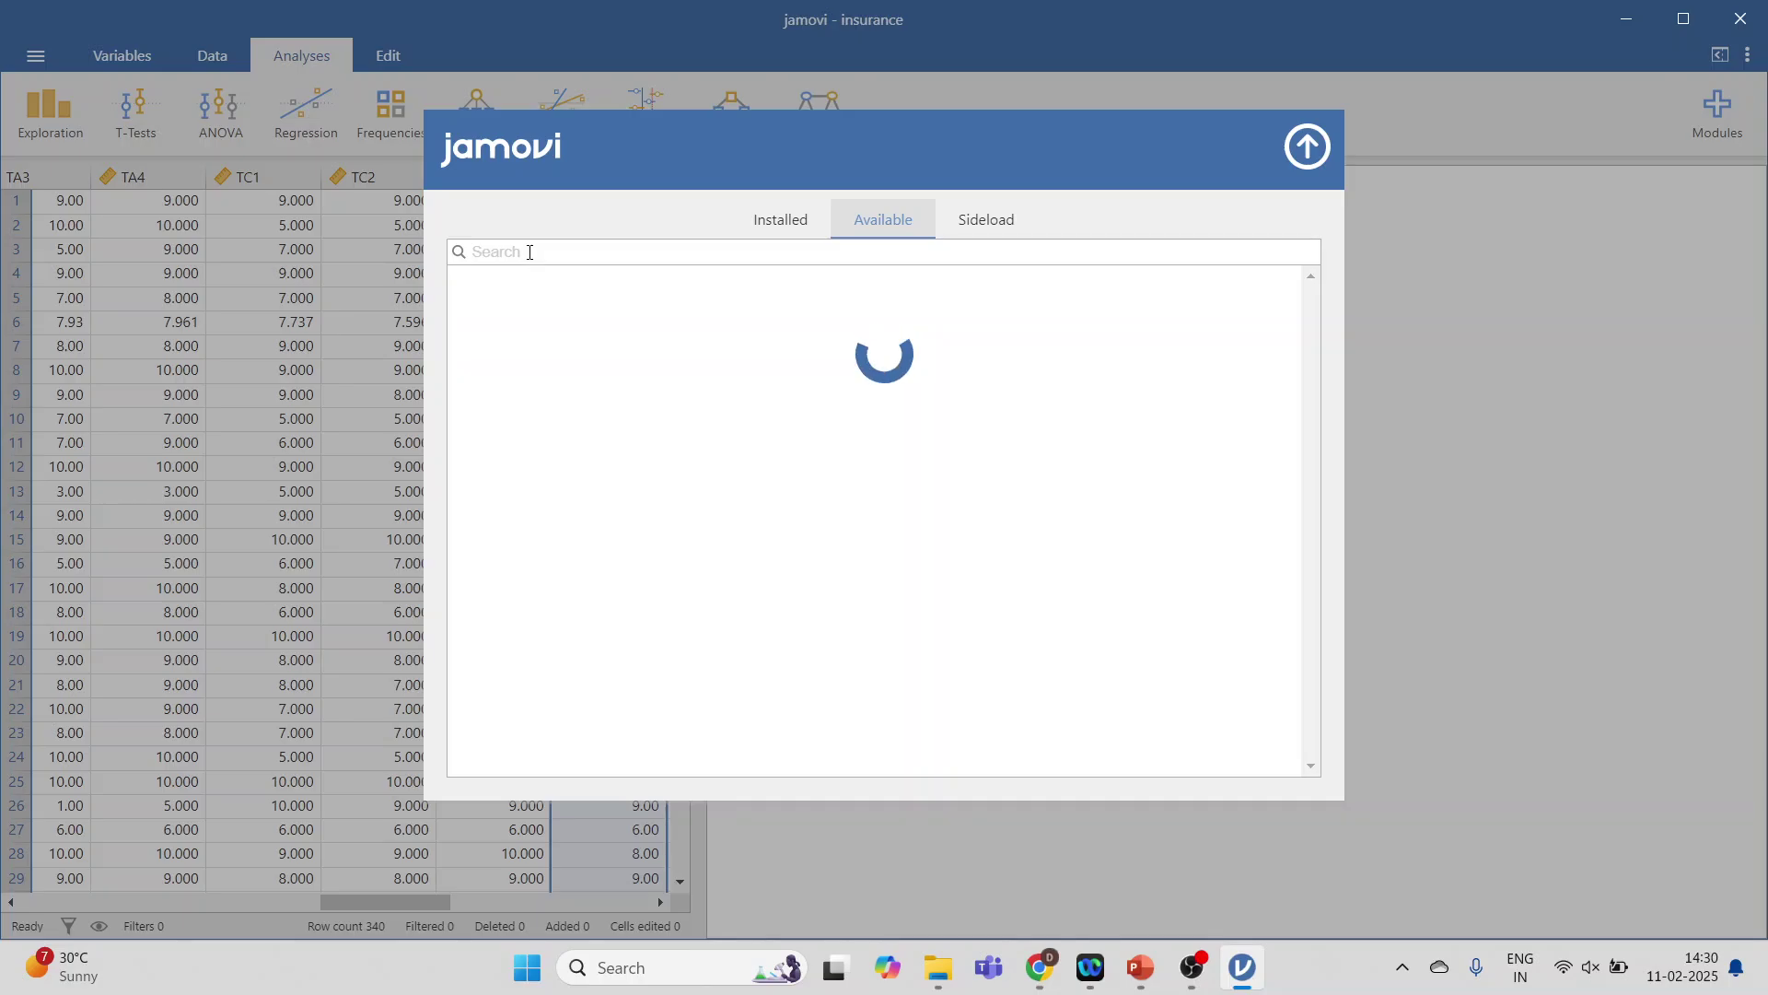
pyautogui.click(530, 251)
pyautogui.write('sem')
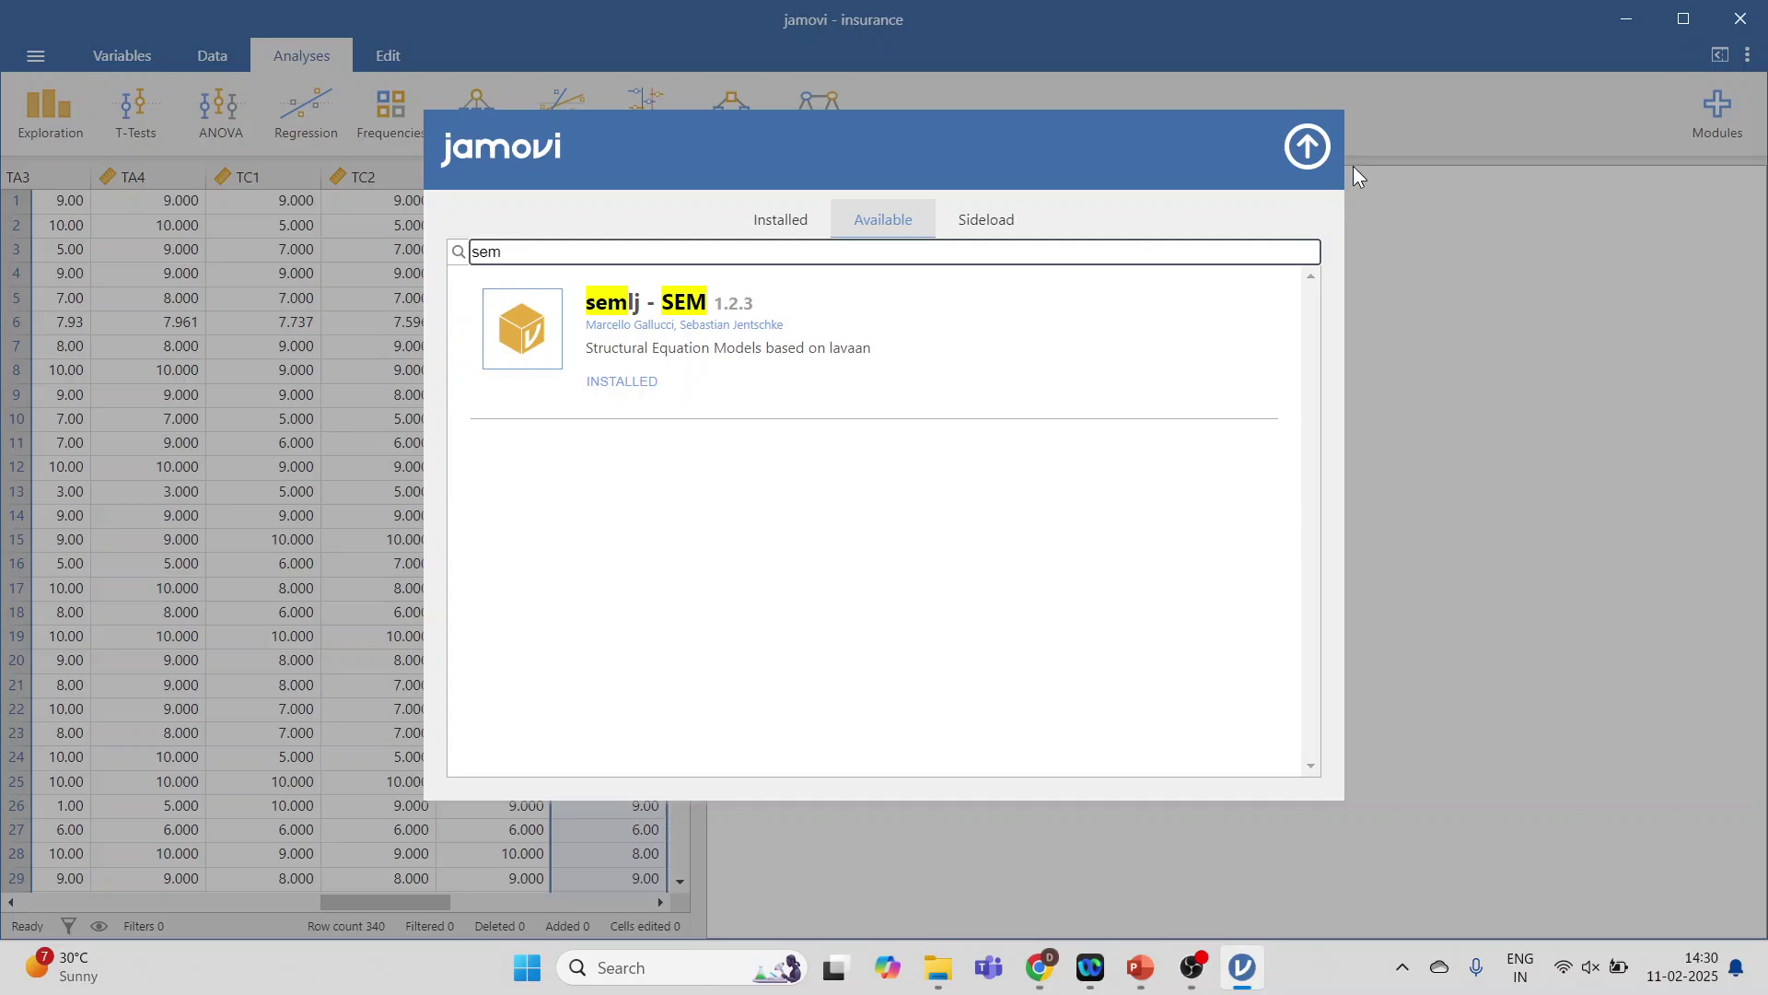
pyautogui.click(1309, 147)
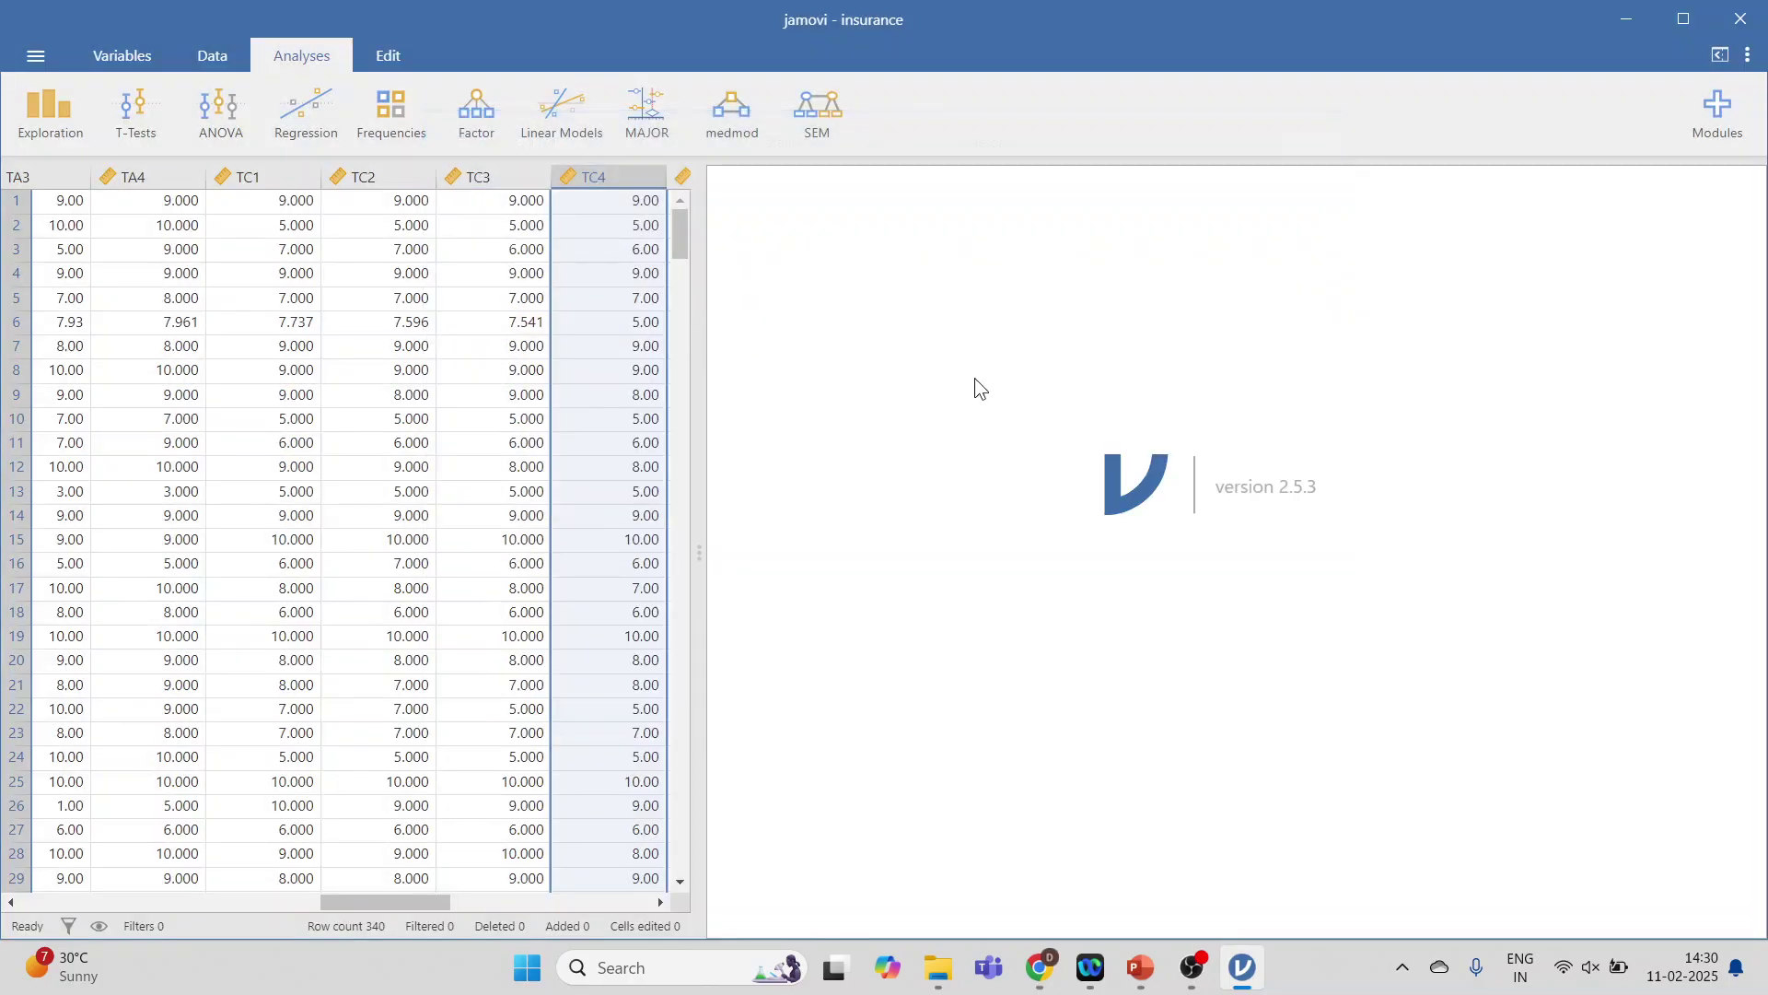
pyautogui.click(820, 130)
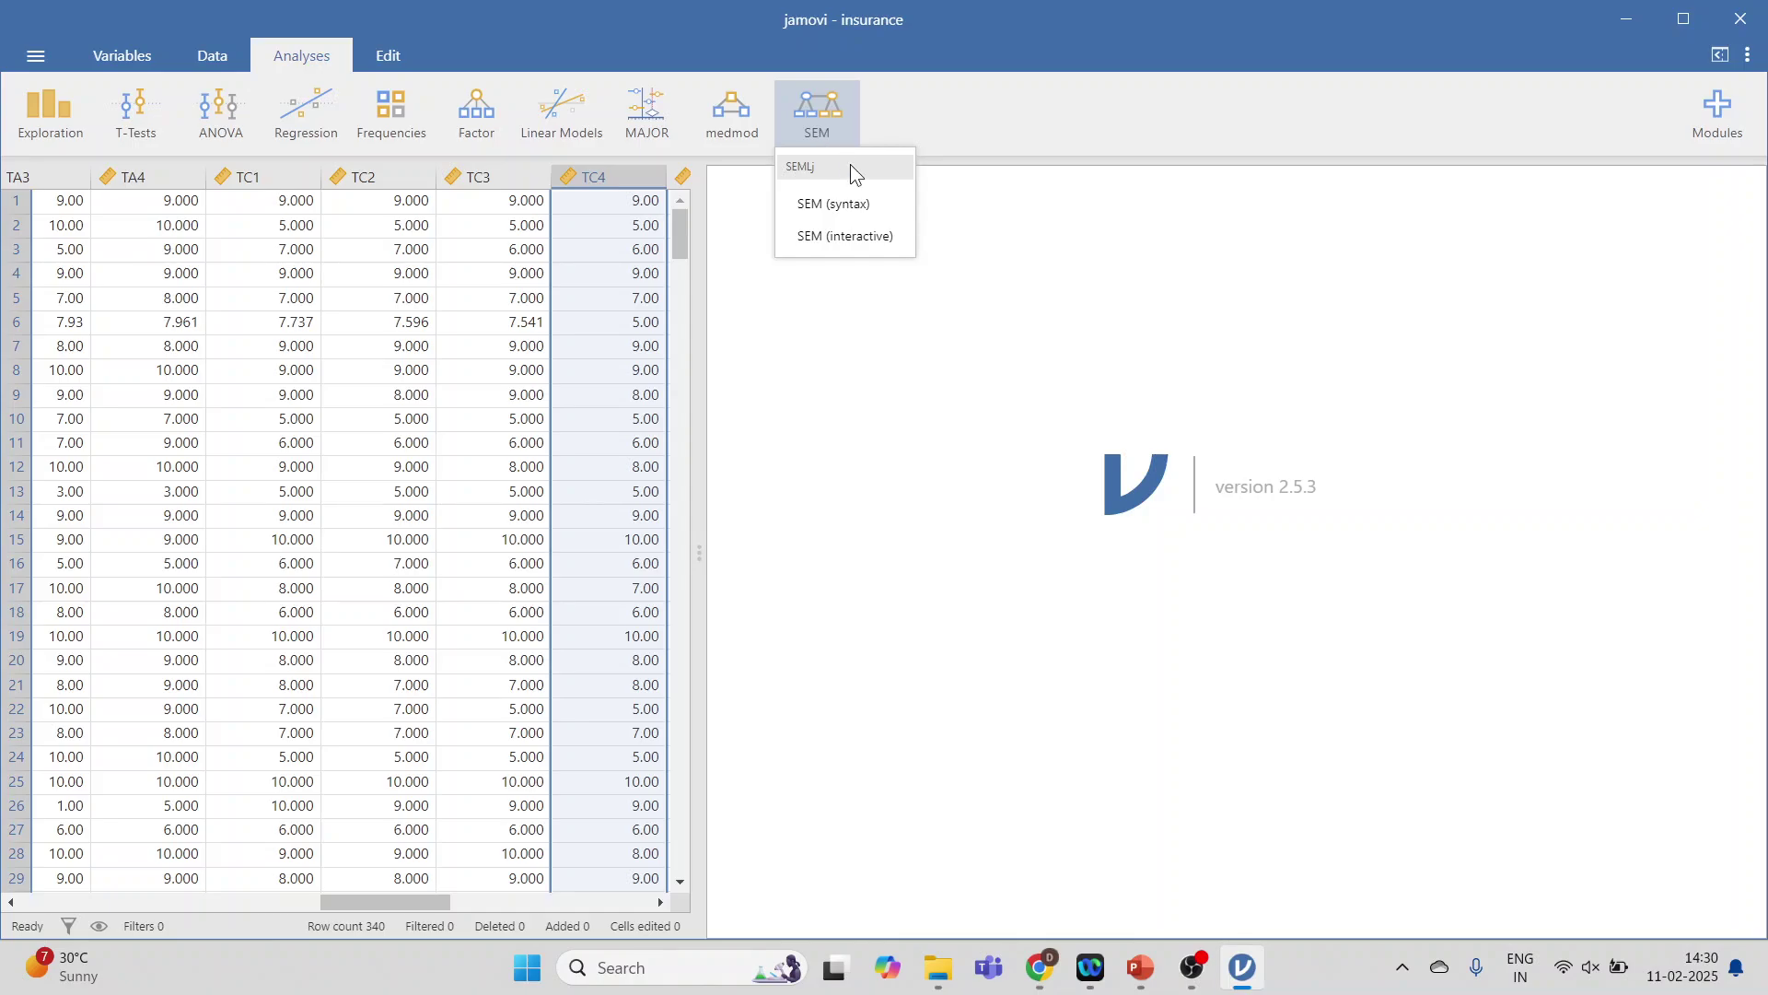
# Step: Start an interactive SEM with TC1–TC4 as the endogenous latent named TrustCo
pyautogui.click(875, 241)
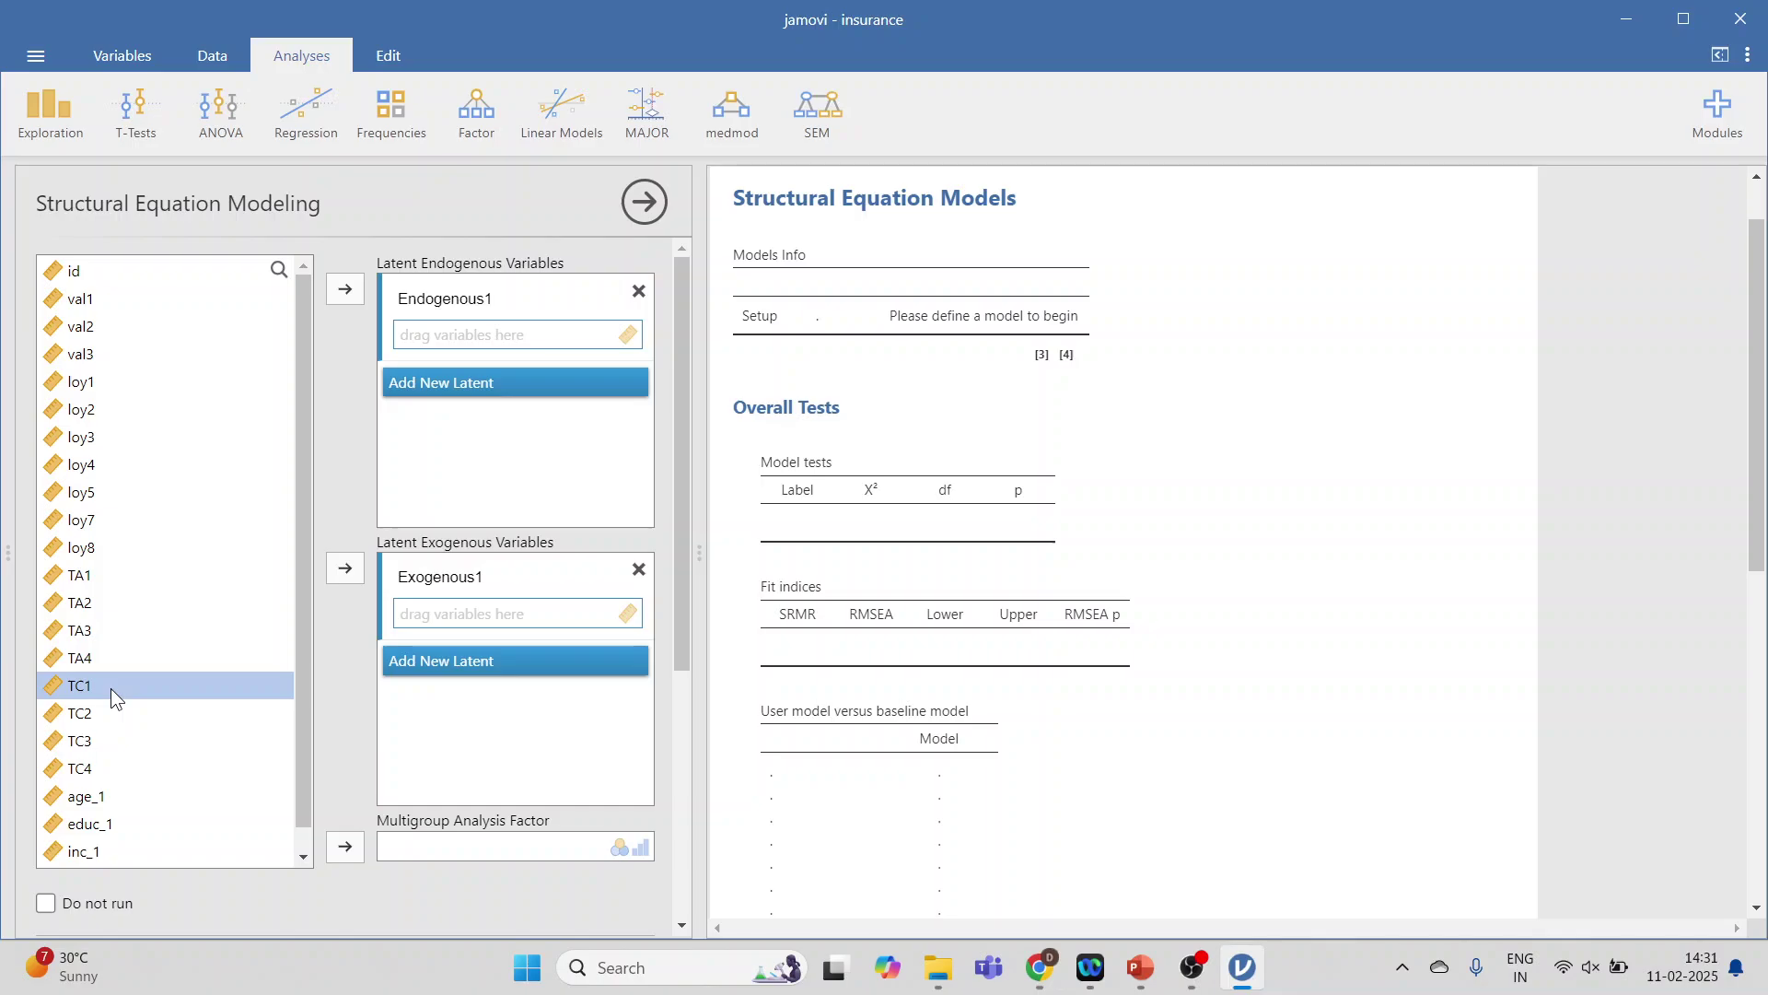
pyautogui.click(111, 688)
pyautogui.hotkey('shift', 'Down')
pyautogui.hotkey('shift', 'Down')
pyautogui.hotkey('shift', 'Down')
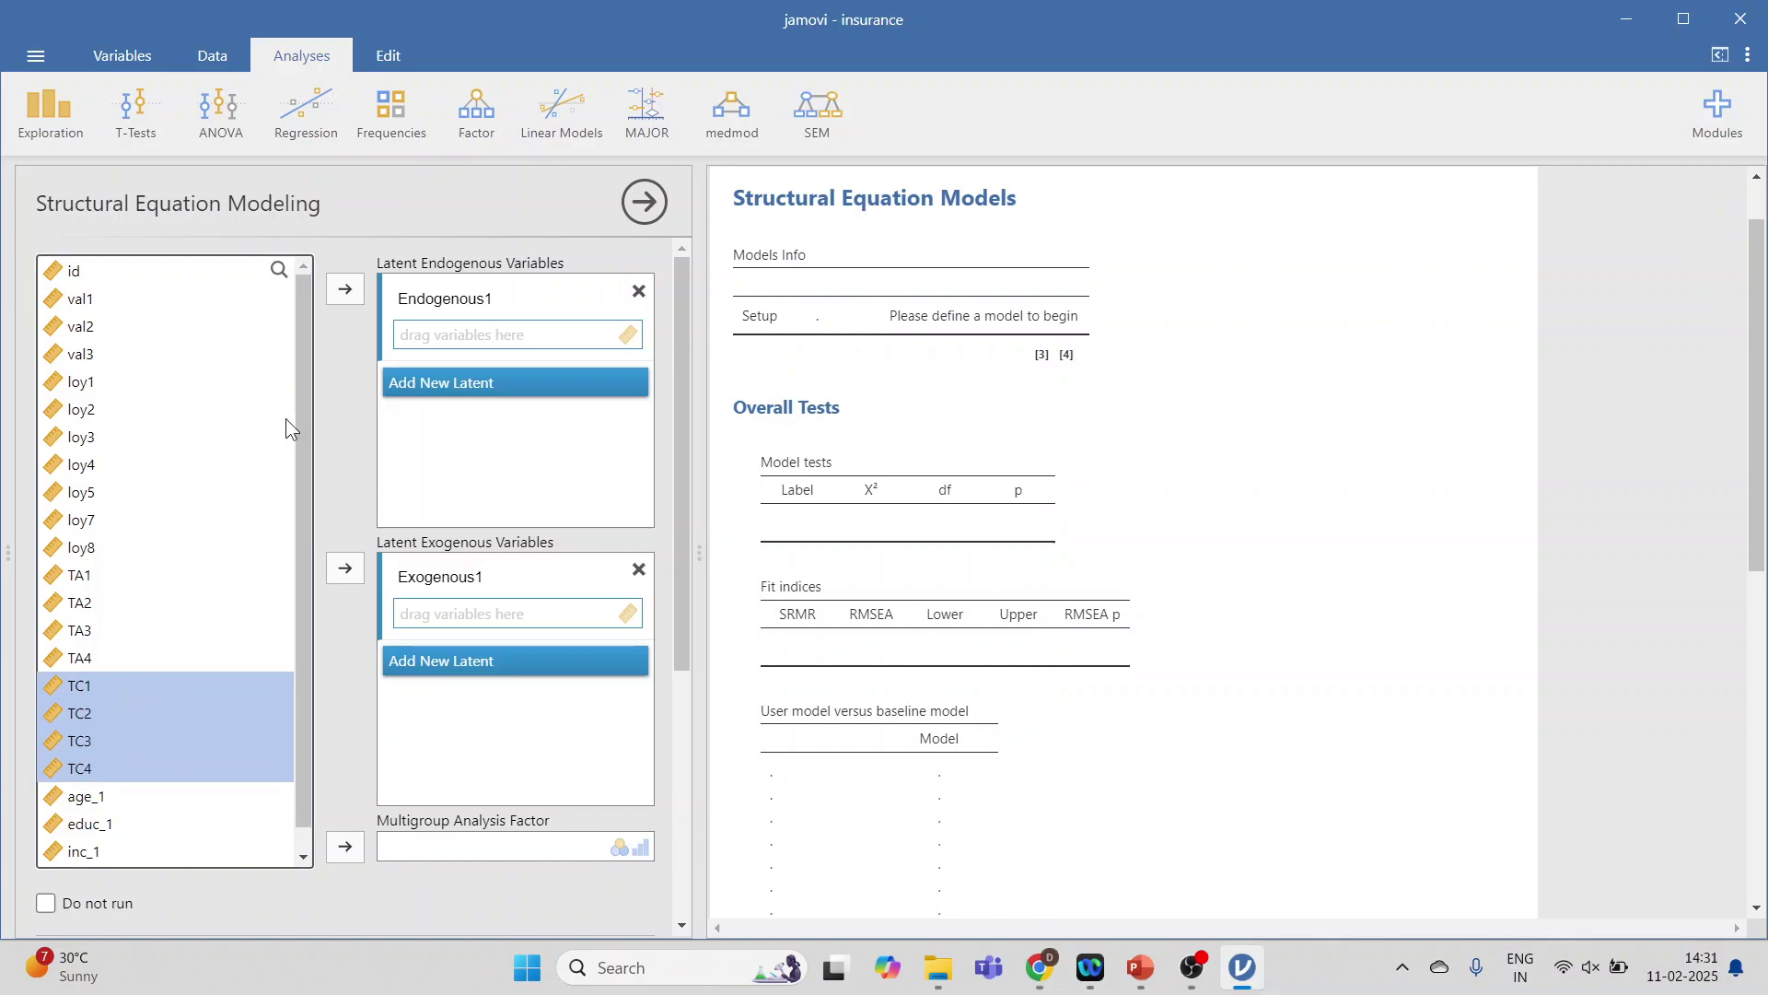
pyautogui.click(342, 290)
pyautogui.click(421, 299)
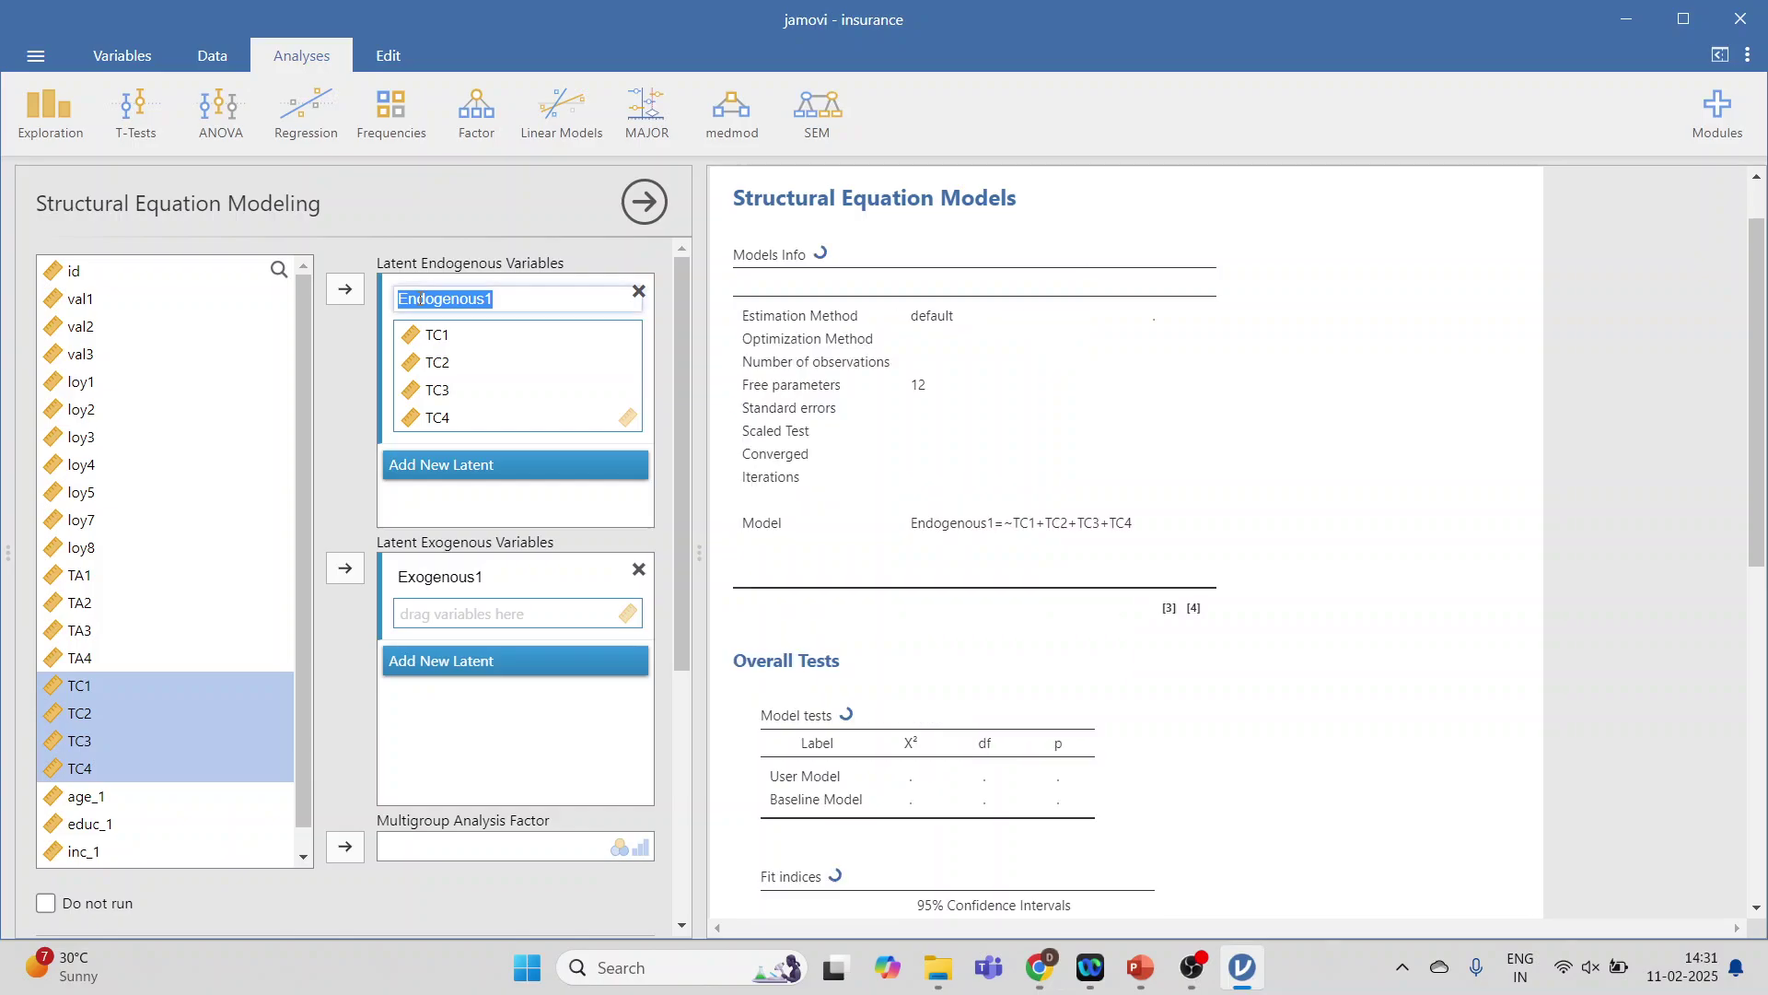
pyautogui.write('Te')
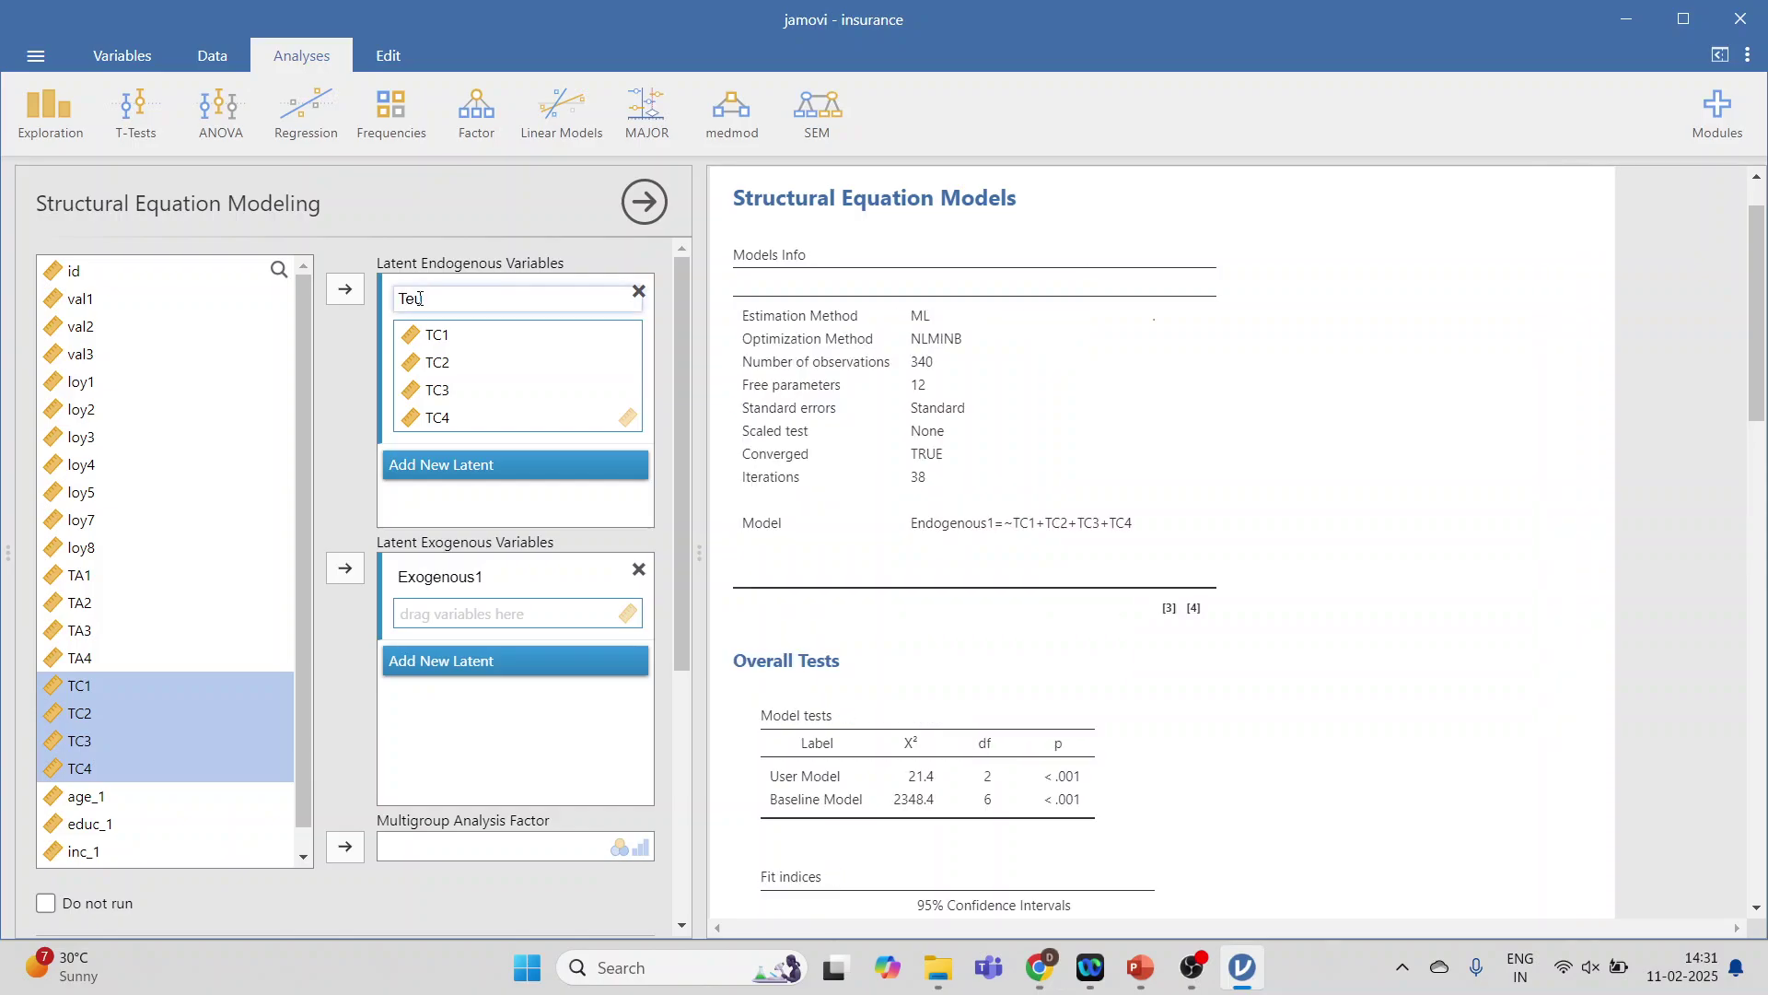
pyautogui.write('ustCo')
pyautogui.scroll(-2, 522, 604)
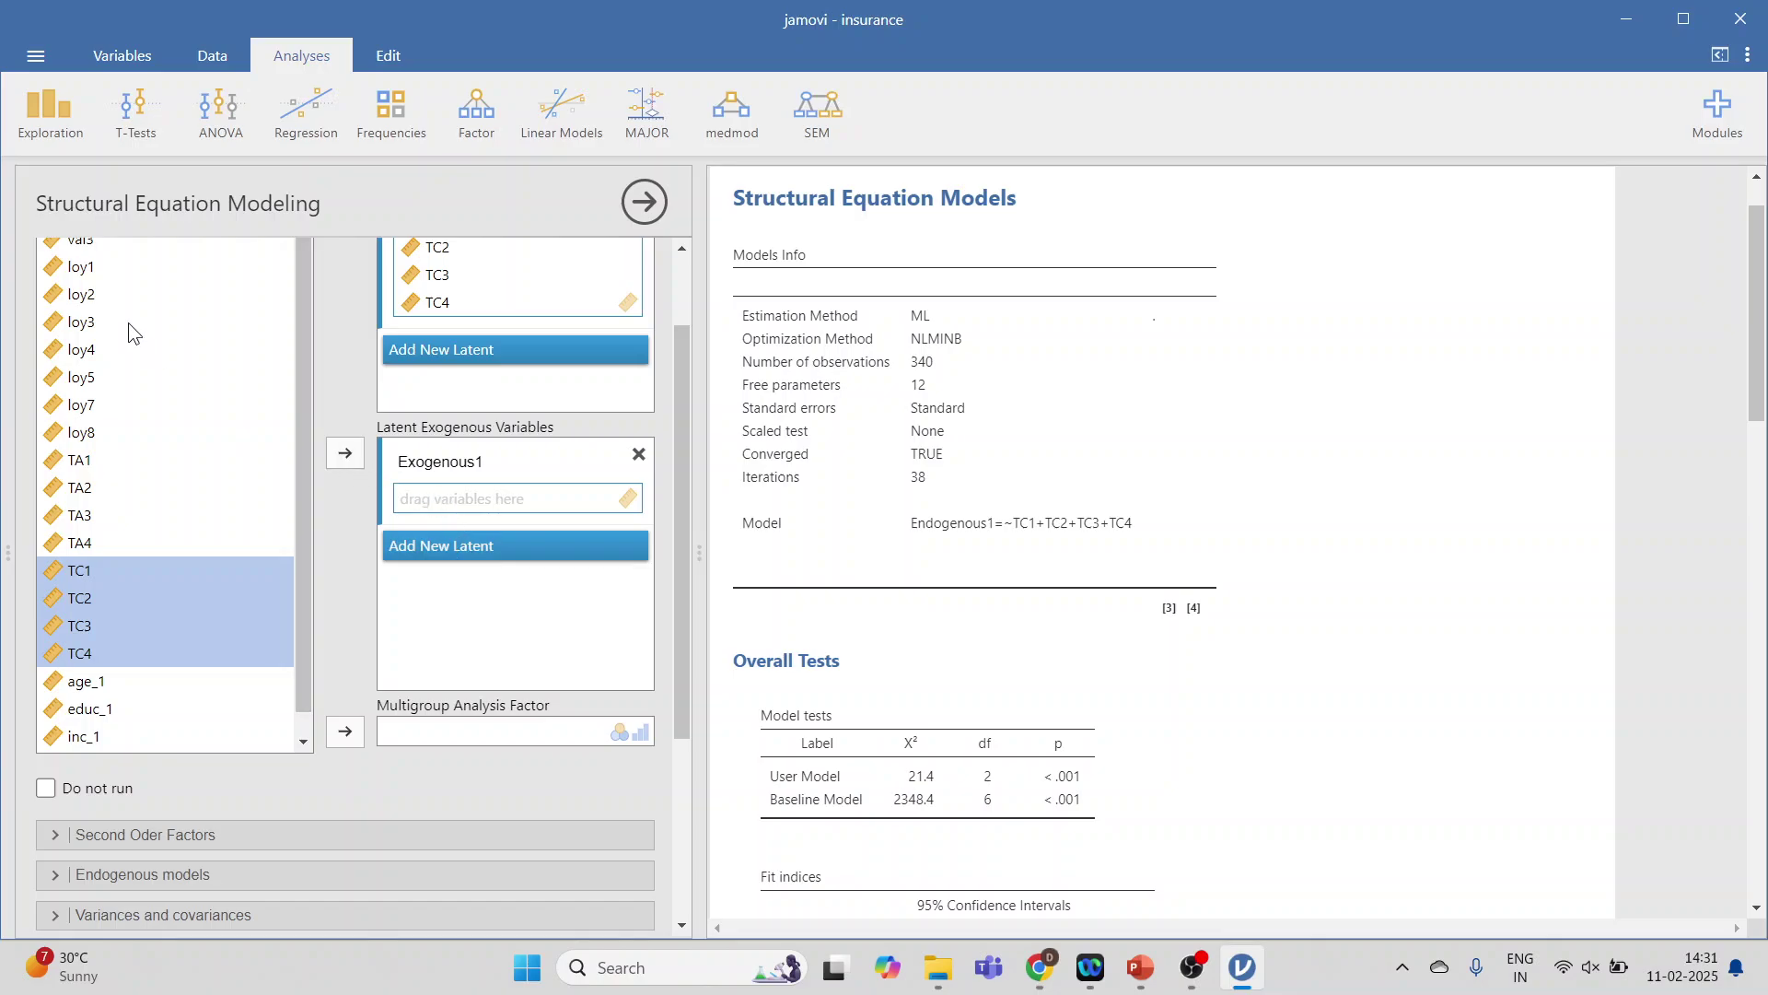
pyautogui.scroll(2, 162, 341)
# Step: Add val1–val3 as an exogenous latent named Value
pyautogui.click(87, 296)
pyautogui.hotkey('shift', 'Down')
pyautogui.hotkey('shift', 'Down')
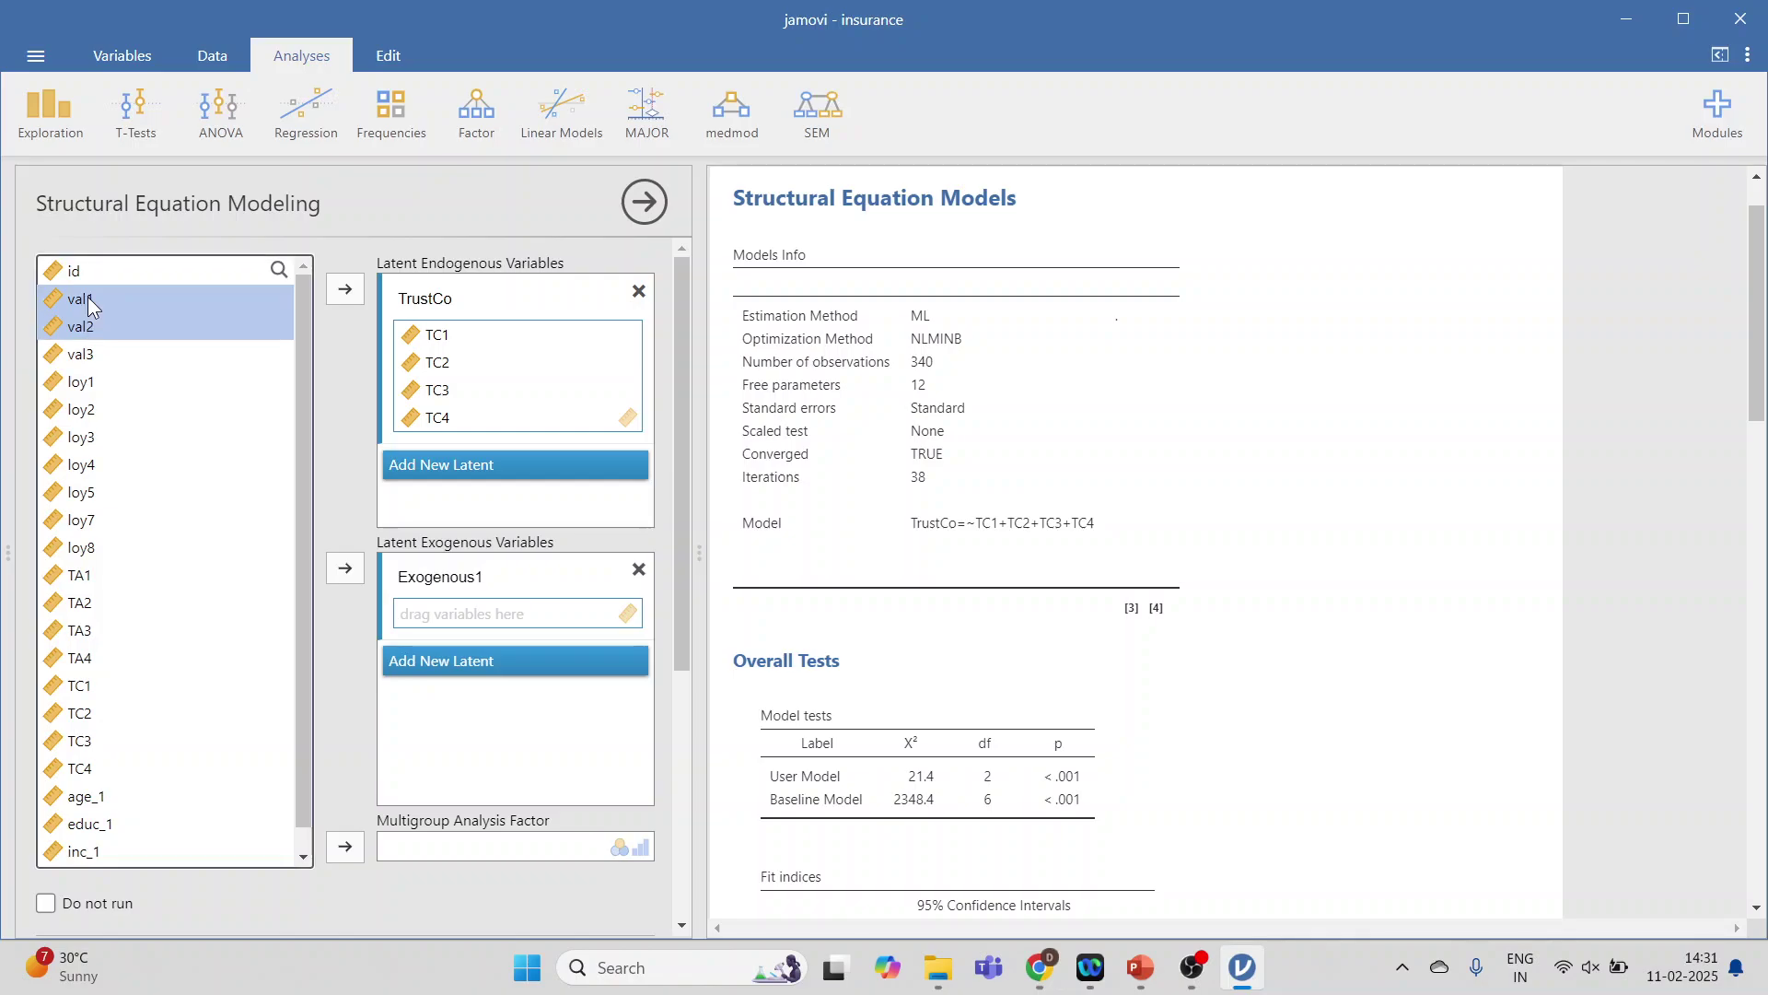
pyautogui.click(343, 568)
pyautogui.click(439, 580)
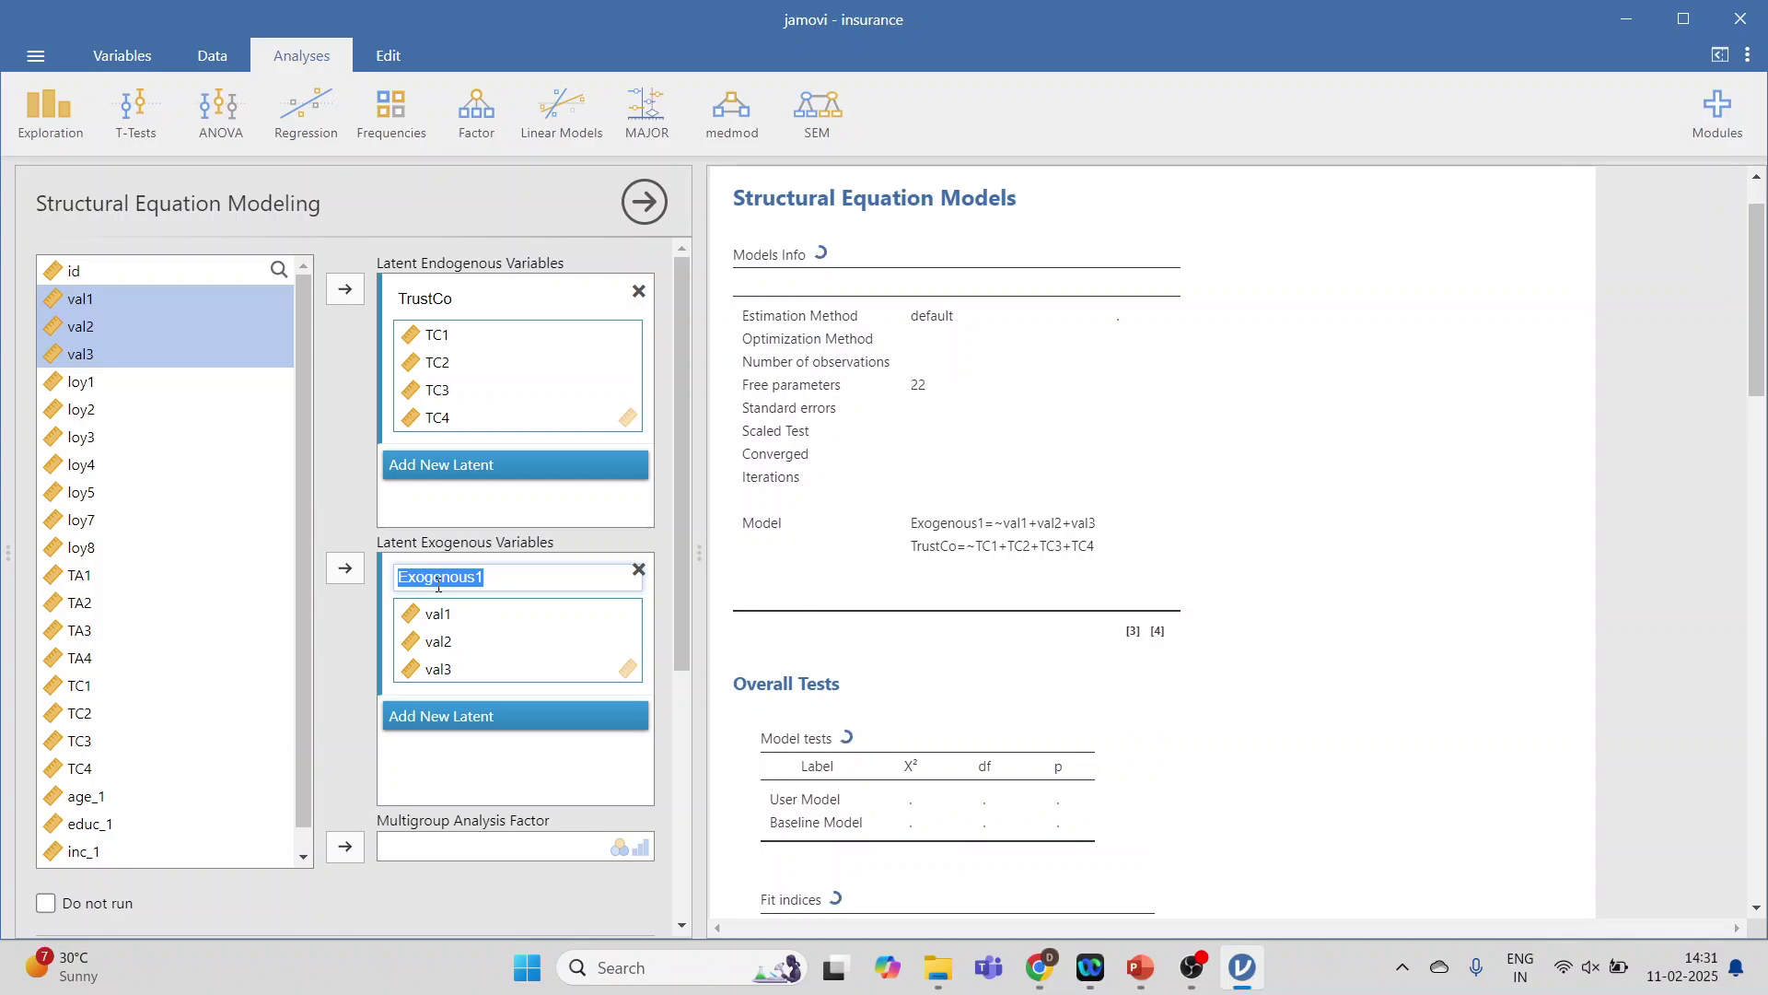
pyautogui.write('Value')
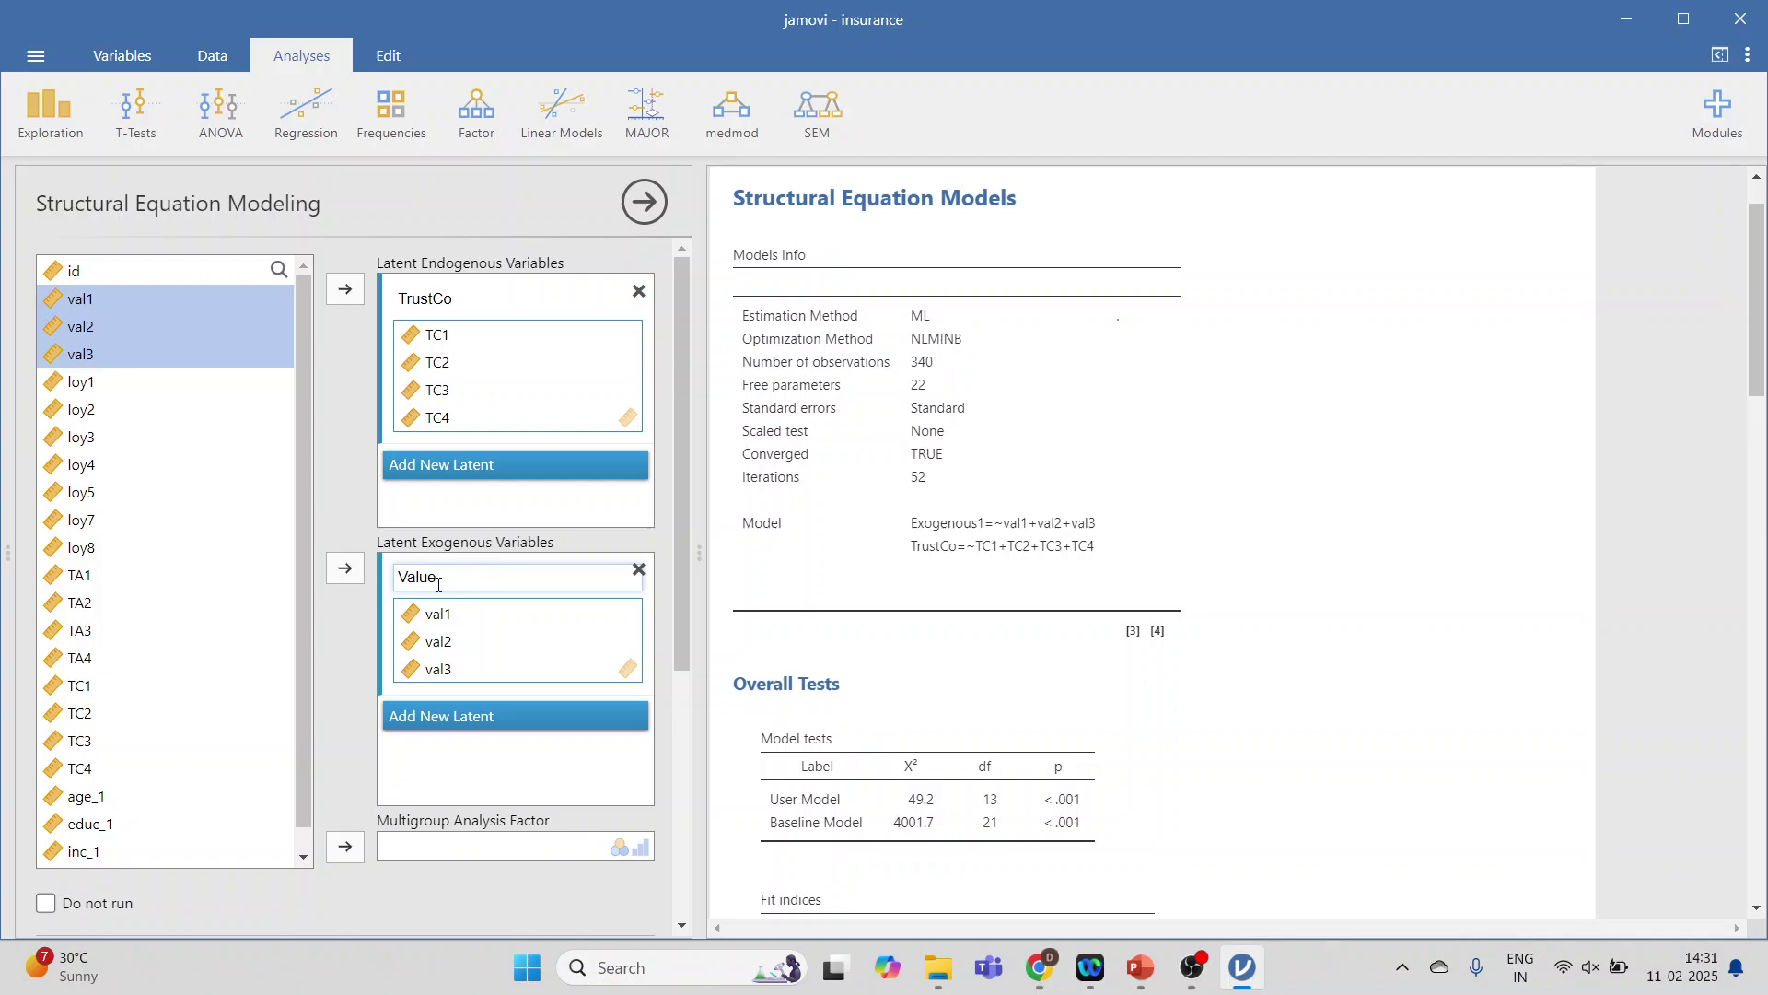
# Step: Add a second exogenous latent Loyalty measured by loy1–loy8
pyautogui.click(477, 711)
pyautogui.click(95, 384)
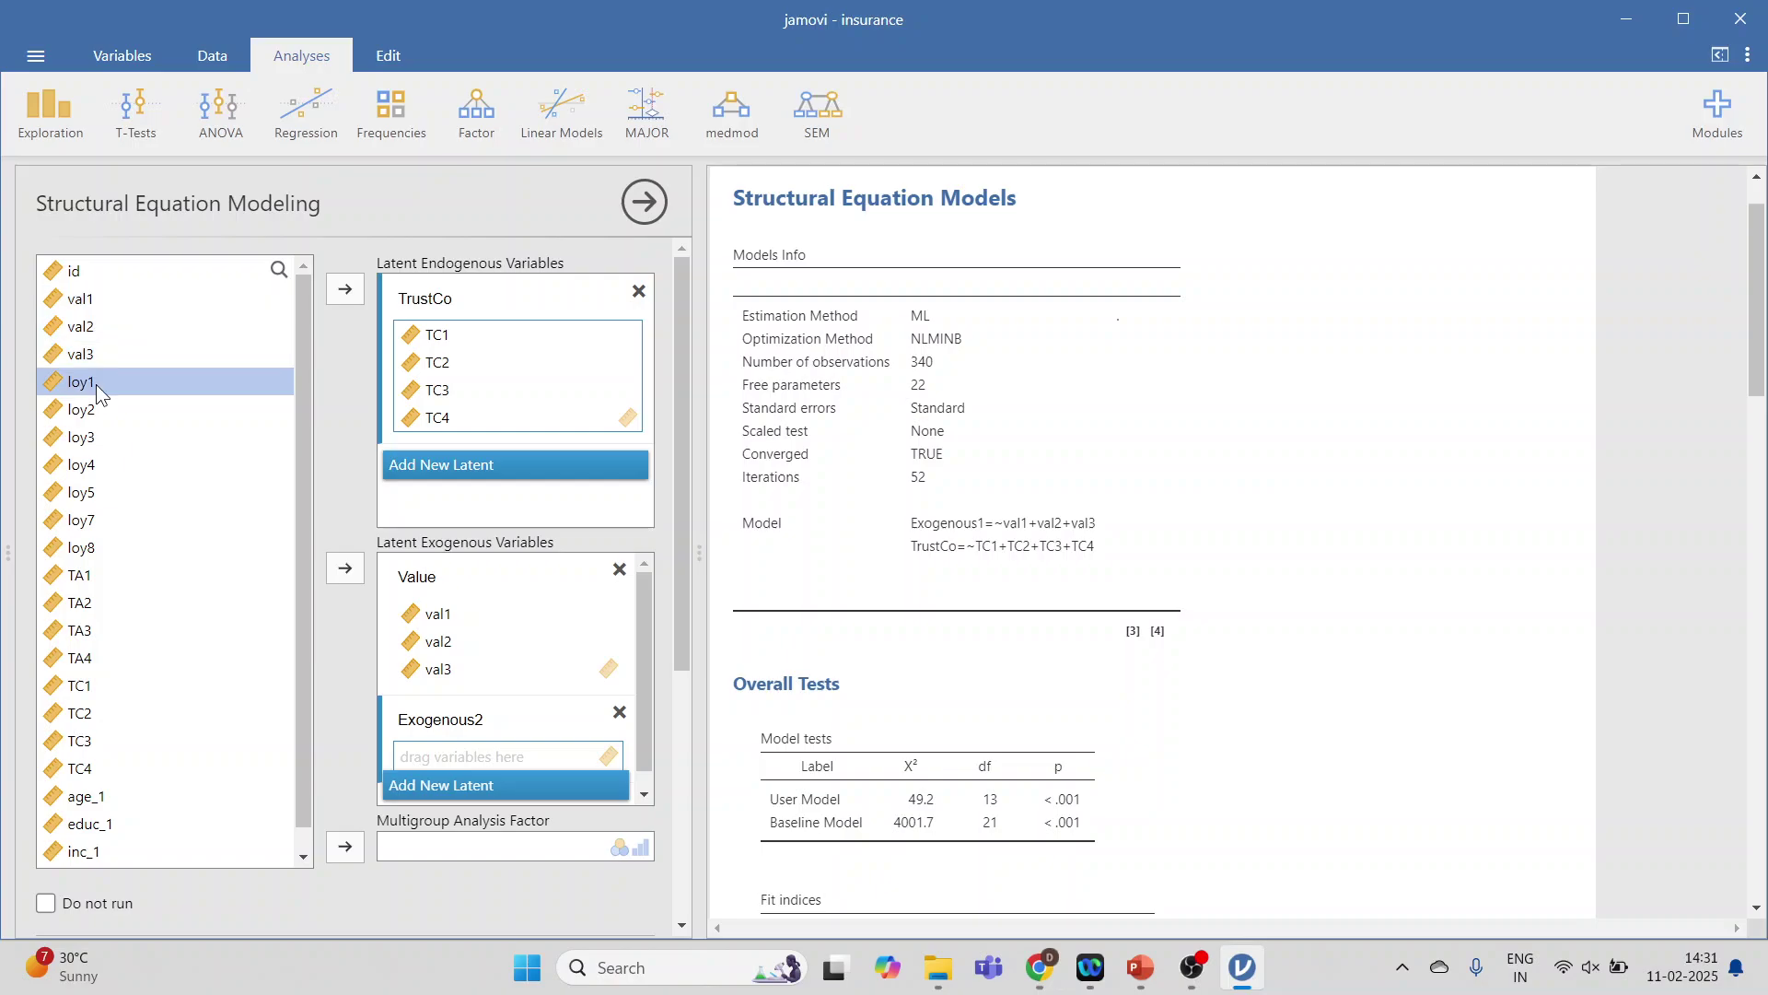
pyautogui.hotkey('shift', 'Down')
pyautogui.hotkey('shift', 'Down')
pyautogui.hotkey('shift', 'Down')
pyautogui.hotkey('shift', 'Down')
pyautogui.hotkey('shift', 'Down')
pyautogui.hotkey('shift', 'Down')
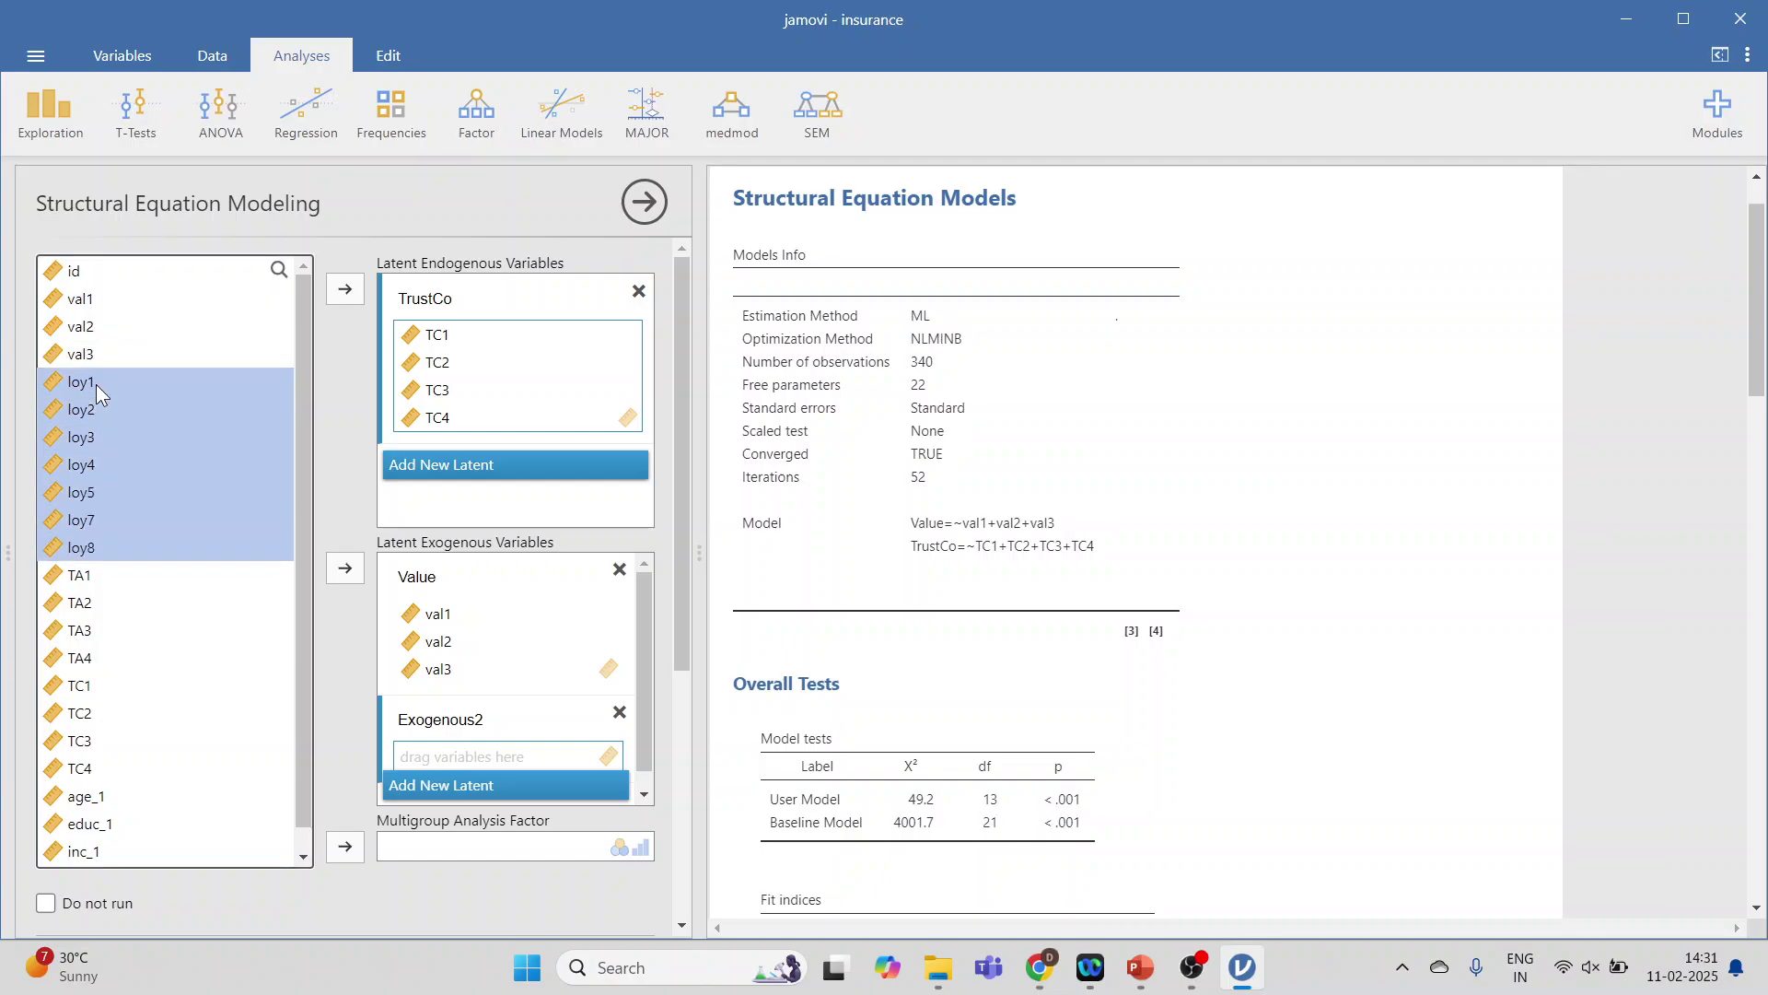
pyautogui.click(344, 568)
pyautogui.click(477, 719)
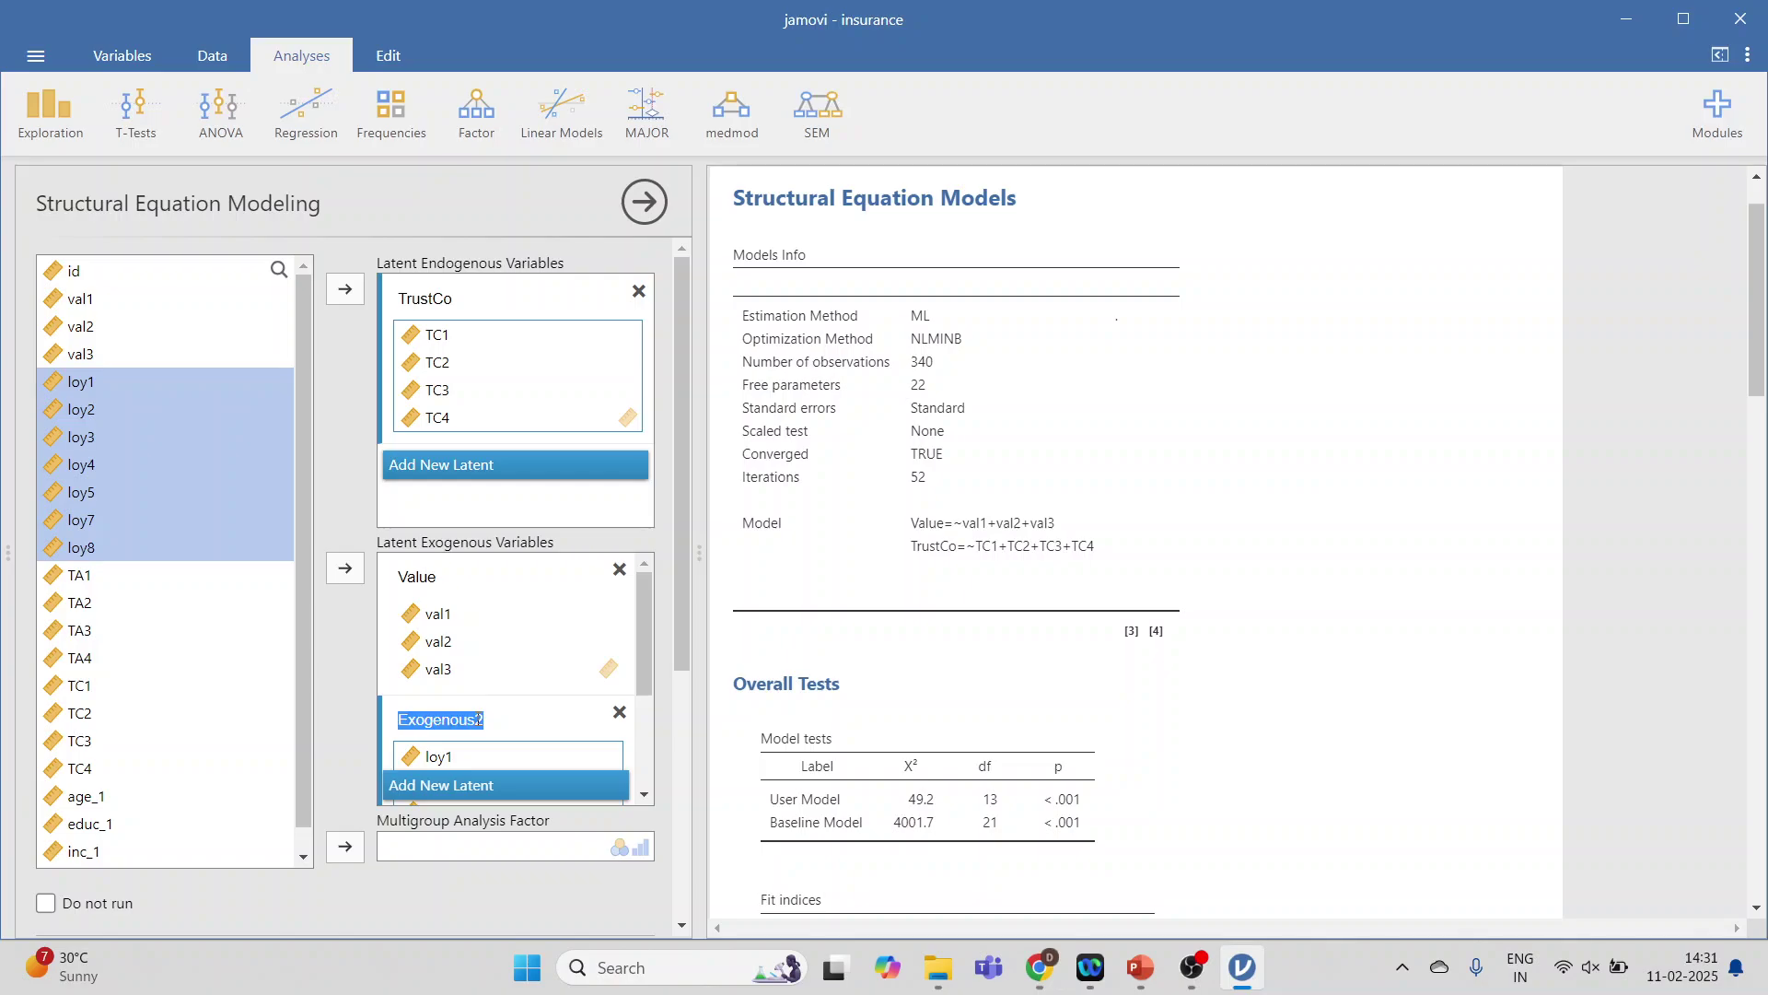
pyautogui.write('Loyalty')
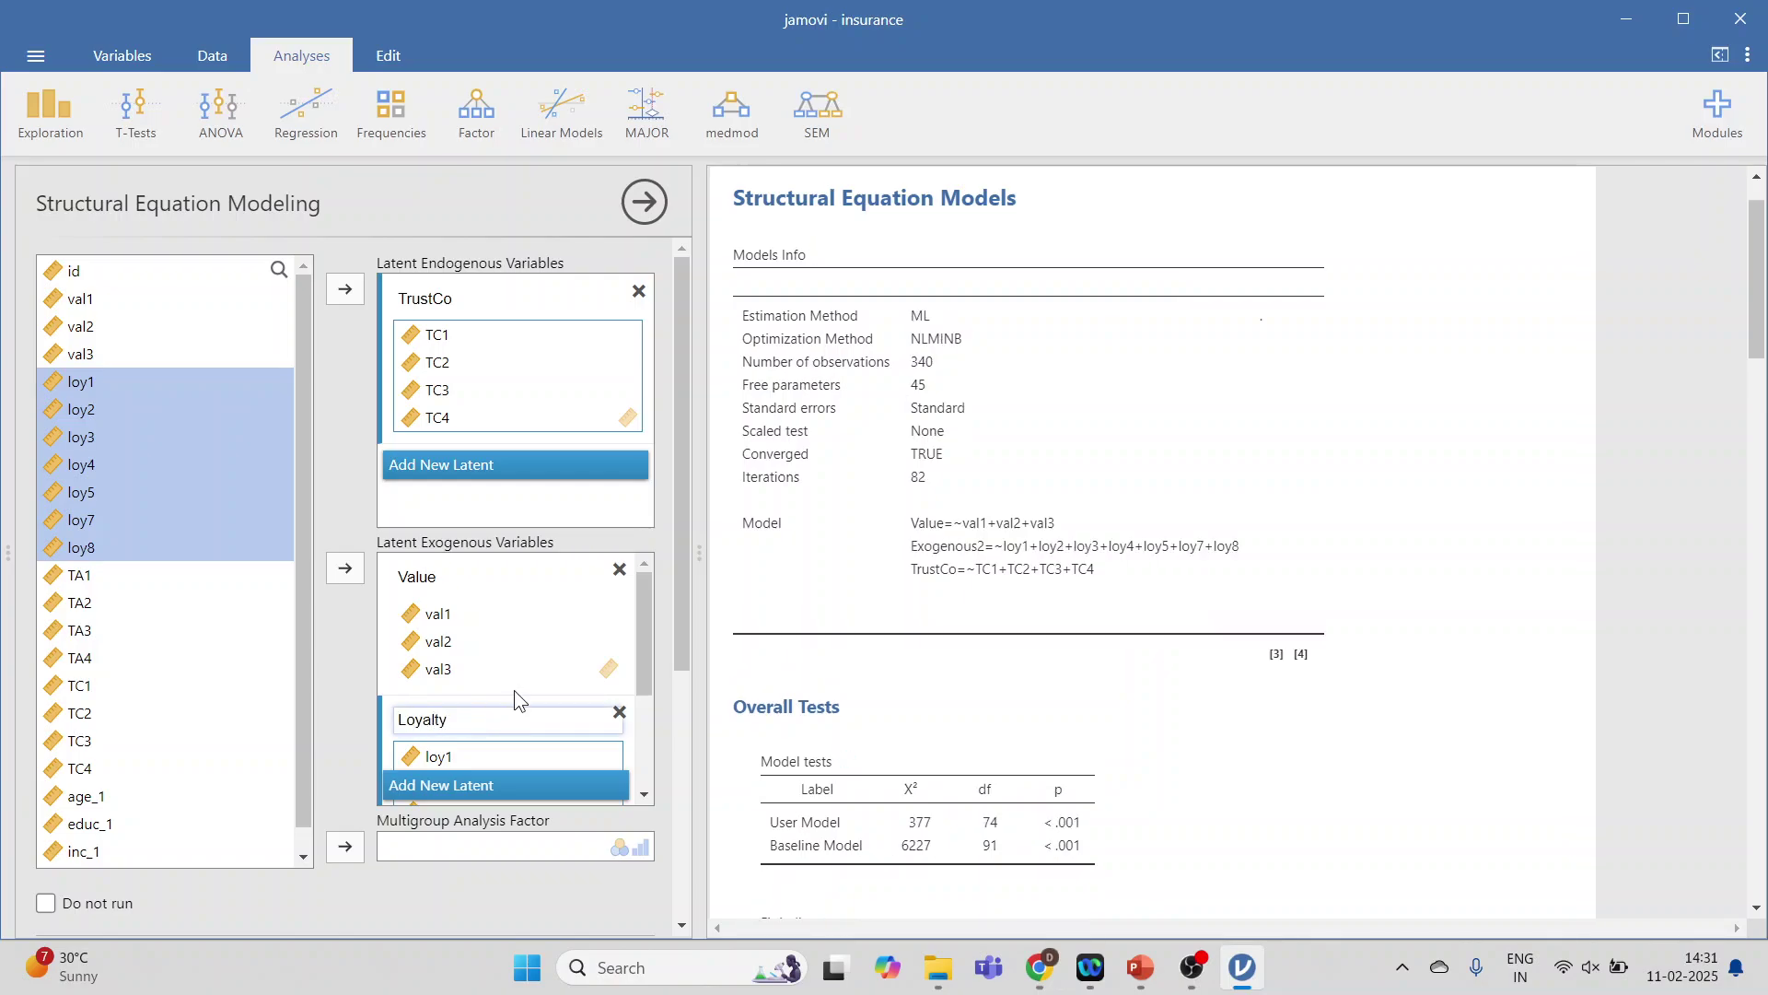
# Step: Create a third exogenous latent from TA1–TA4 and rename it TrustAgents
pyautogui.scroll(-3, 515, 689)
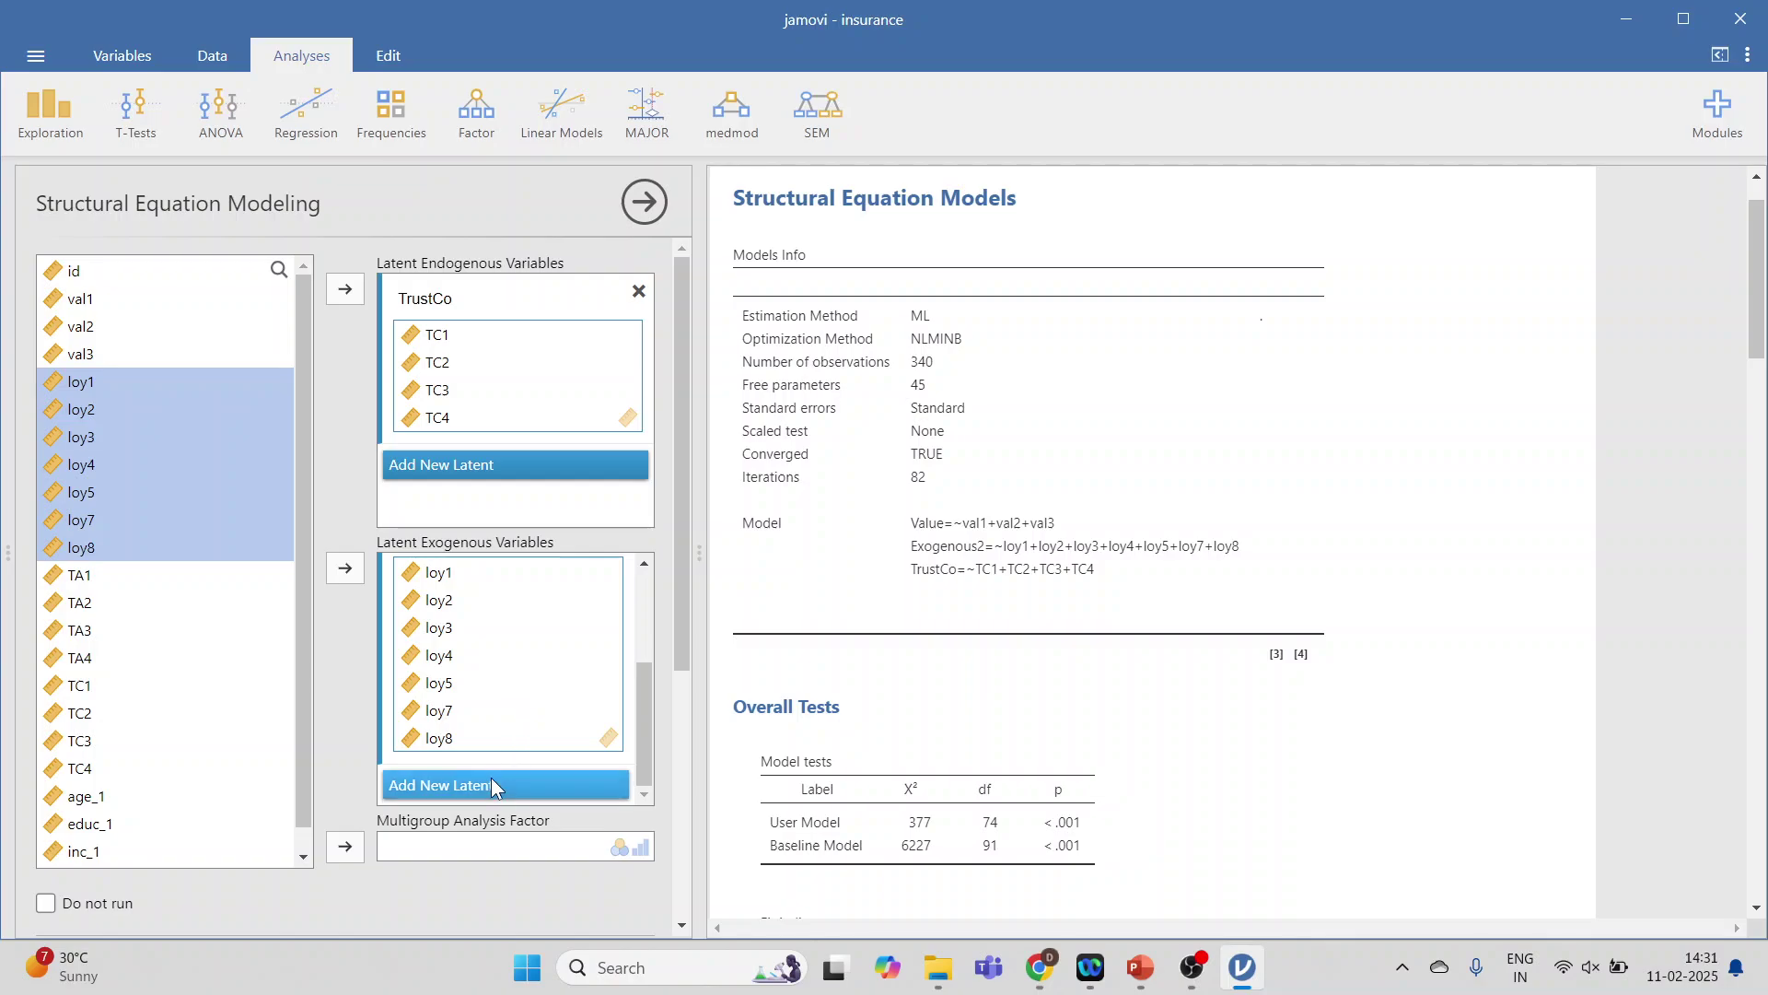
pyautogui.click(93, 578)
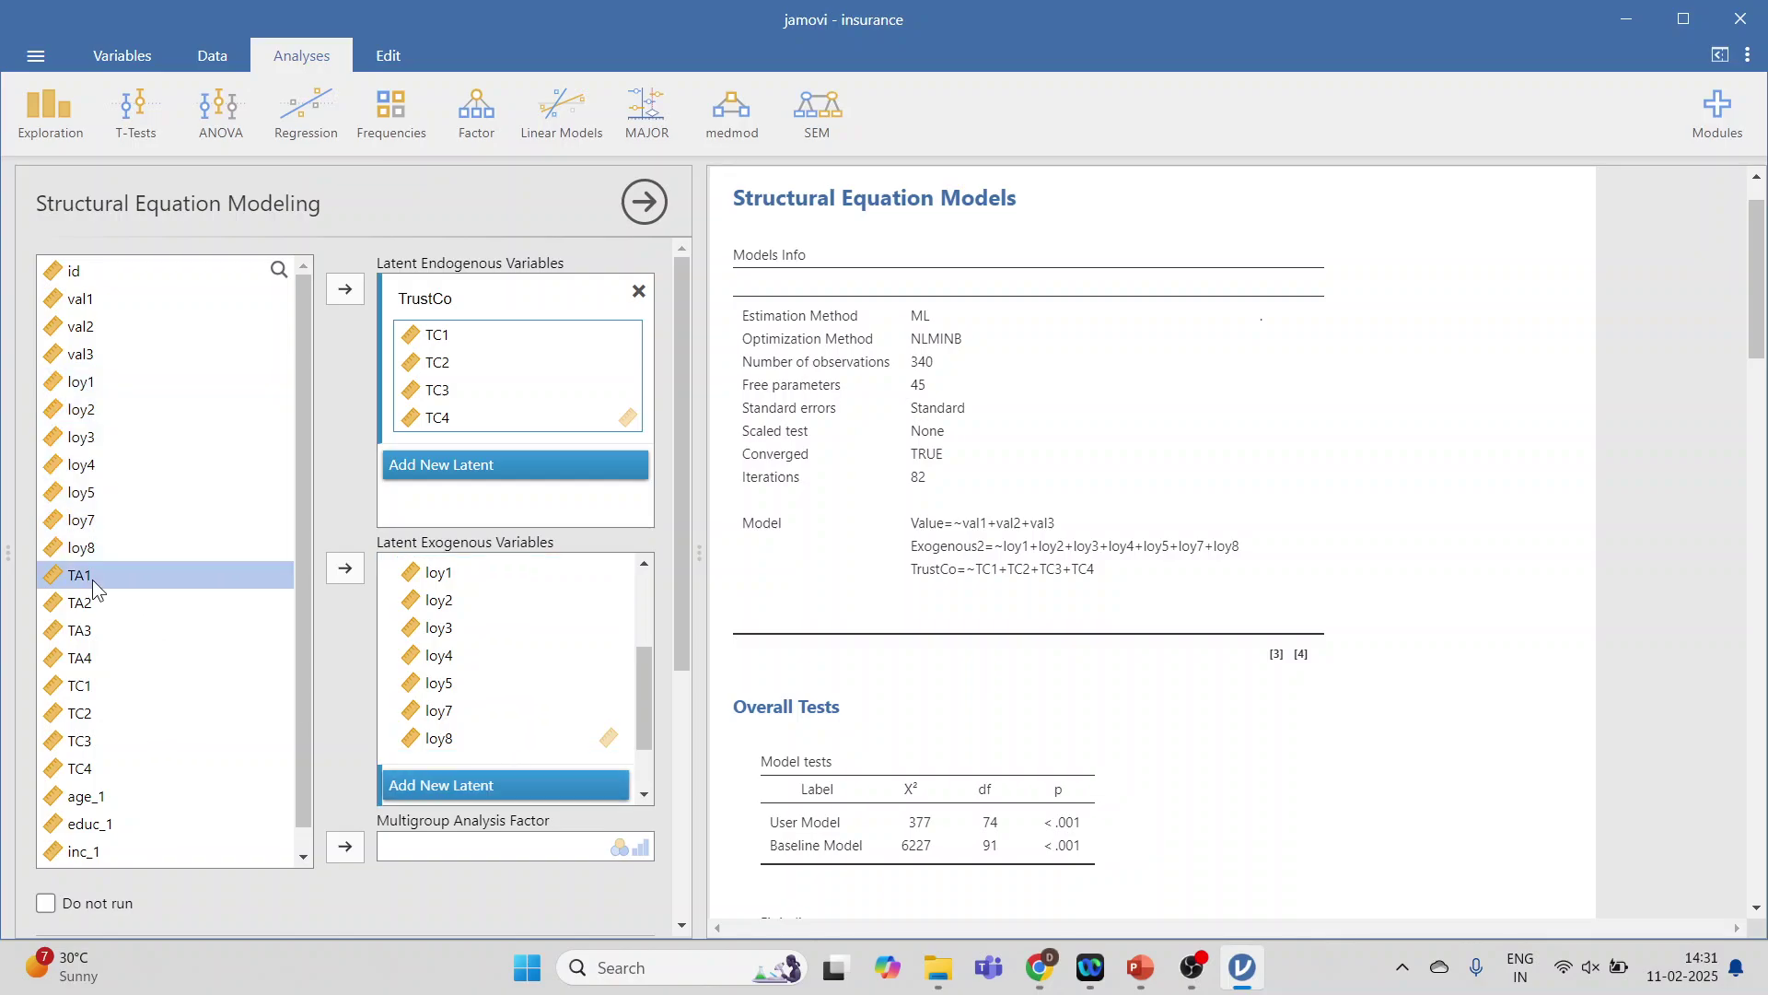
pyautogui.hotkey('shift', 'Down')
pyautogui.hotkey('shift', 'Down')
pyautogui.hotkey('shift', 'Down')
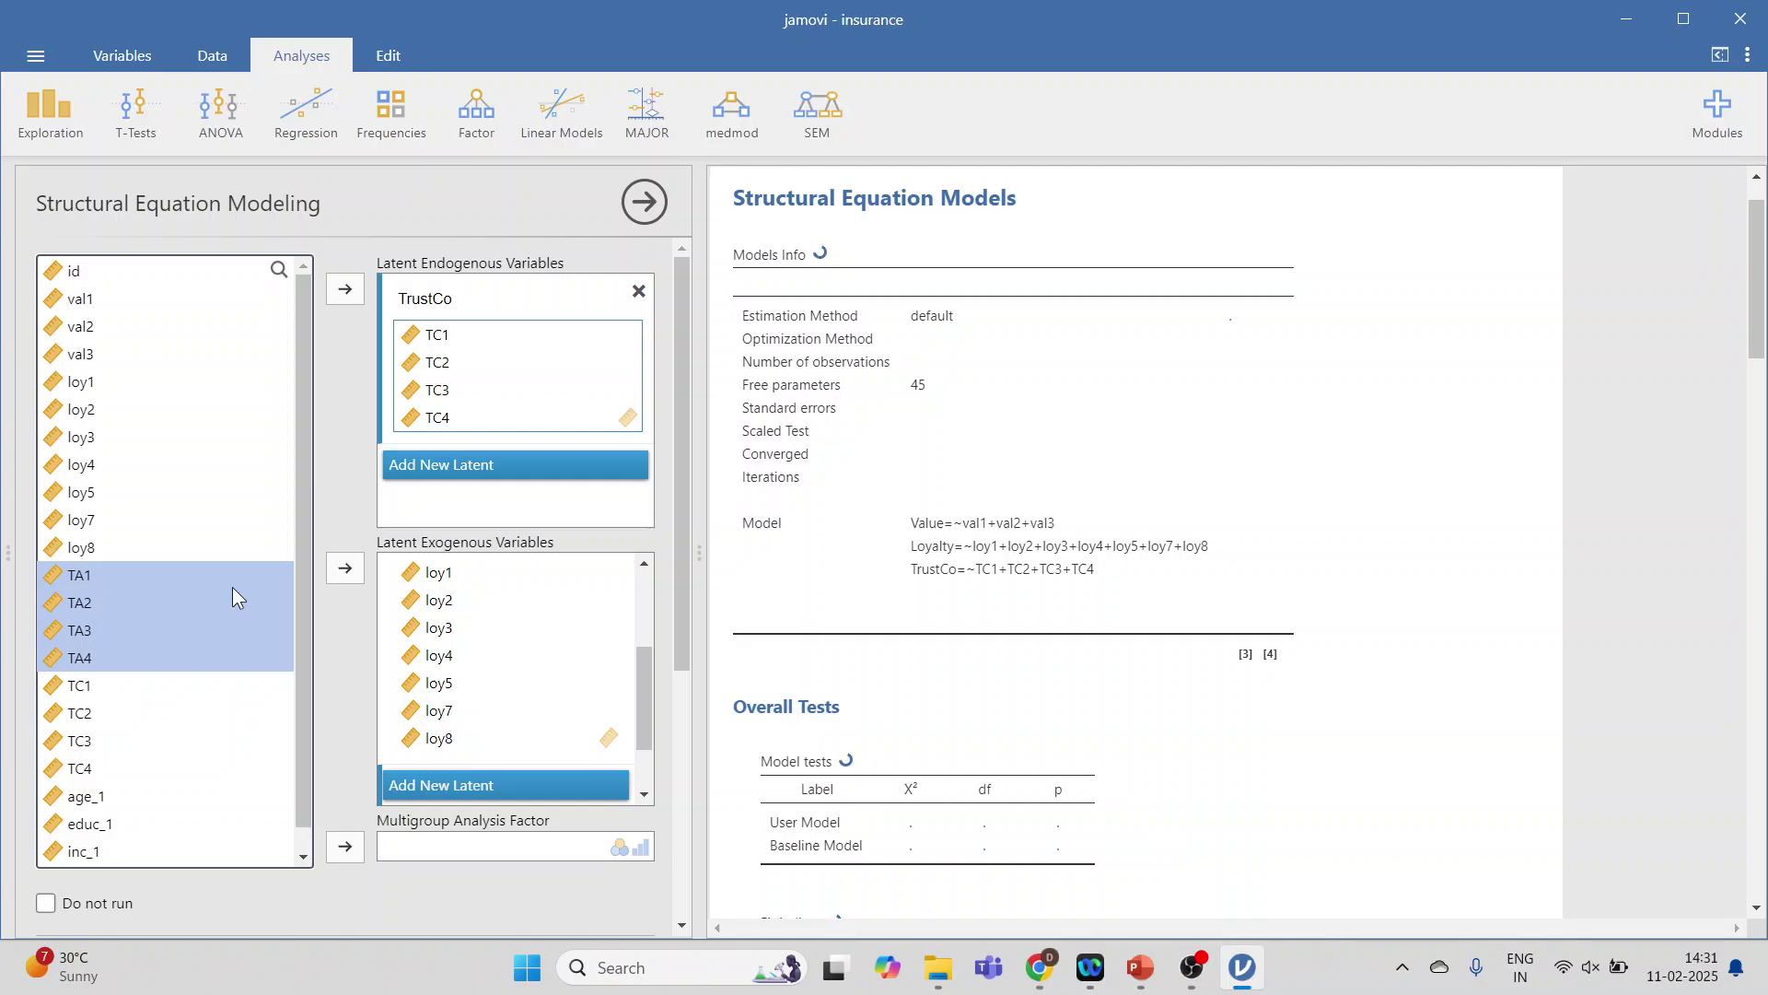
pyautogui.click(346, 568)
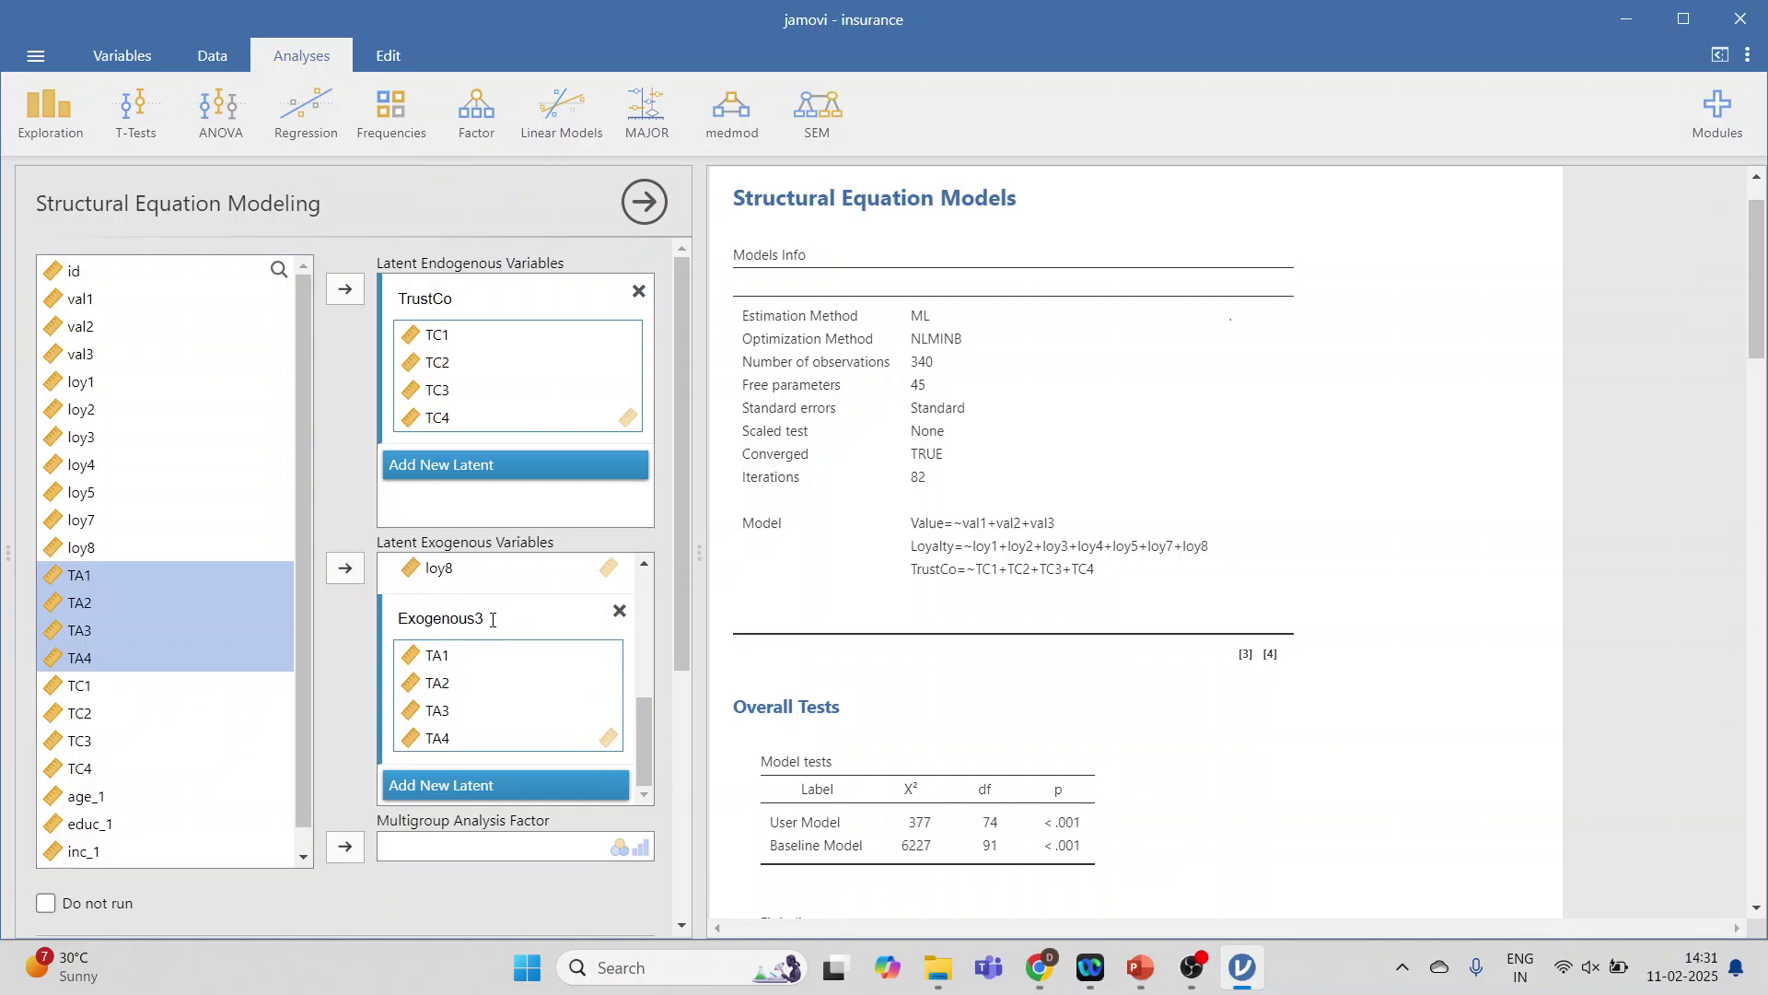
pyautogui.click(493, 620)
pyautogui.write('Trust')
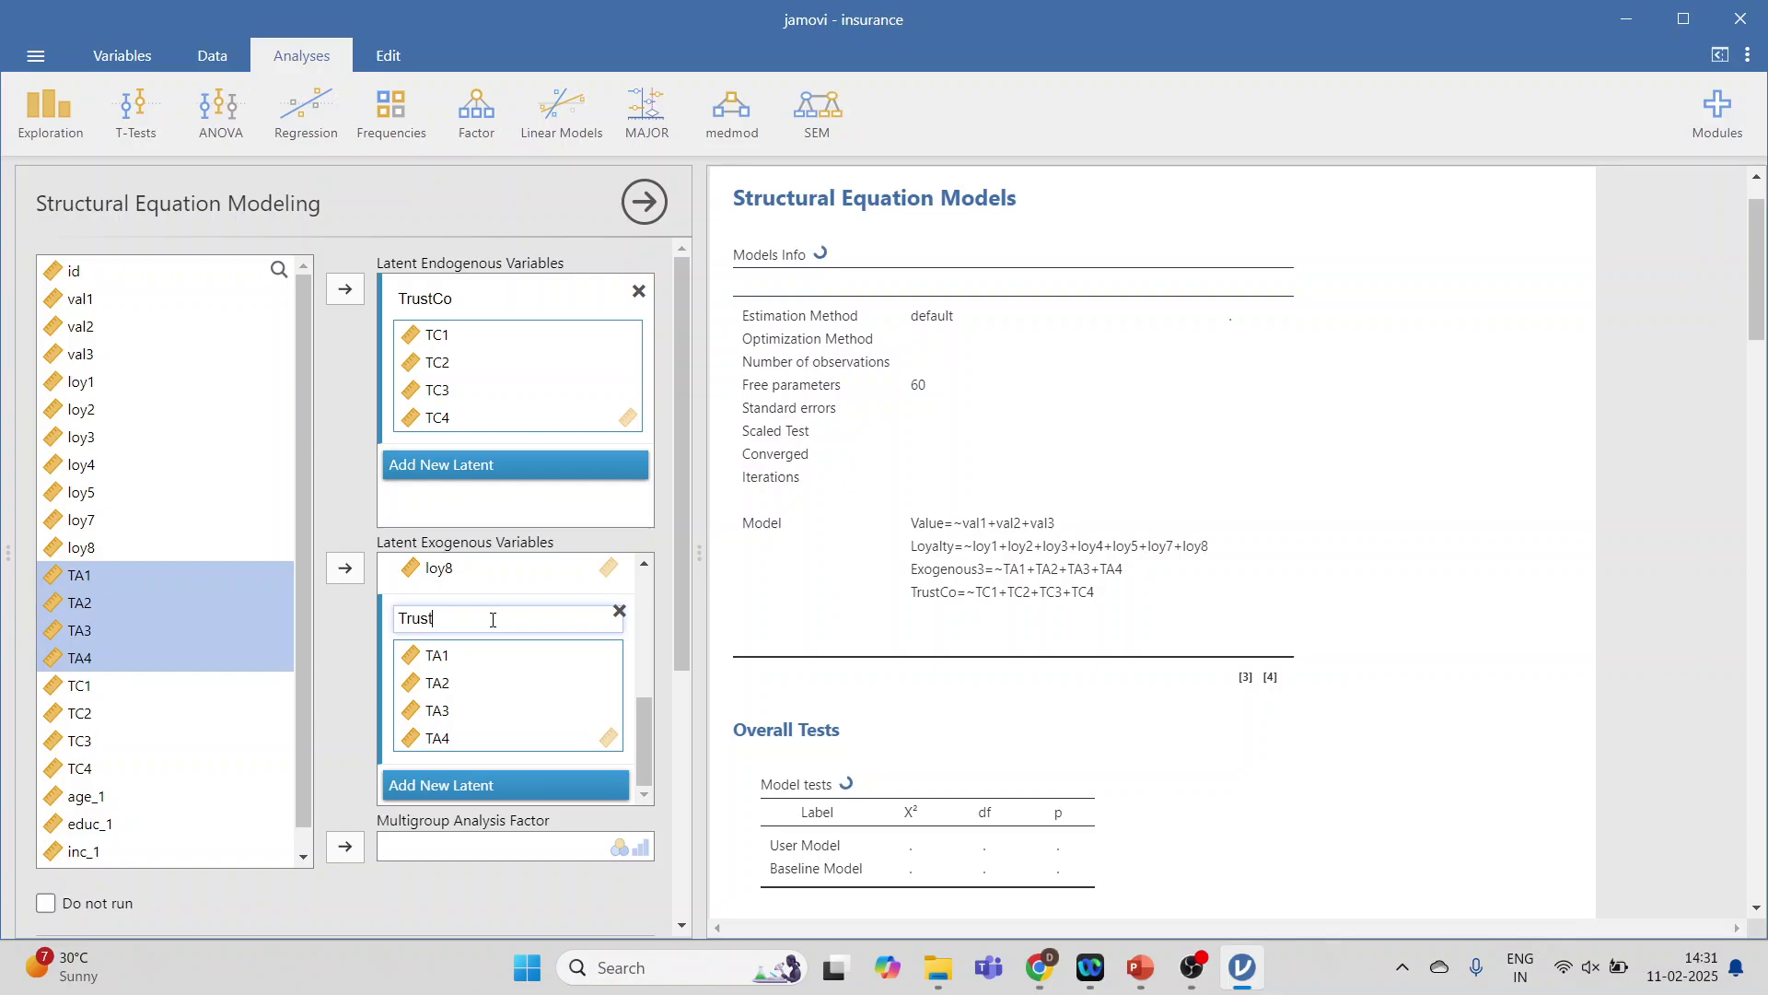
pyautogui.write('Agents')
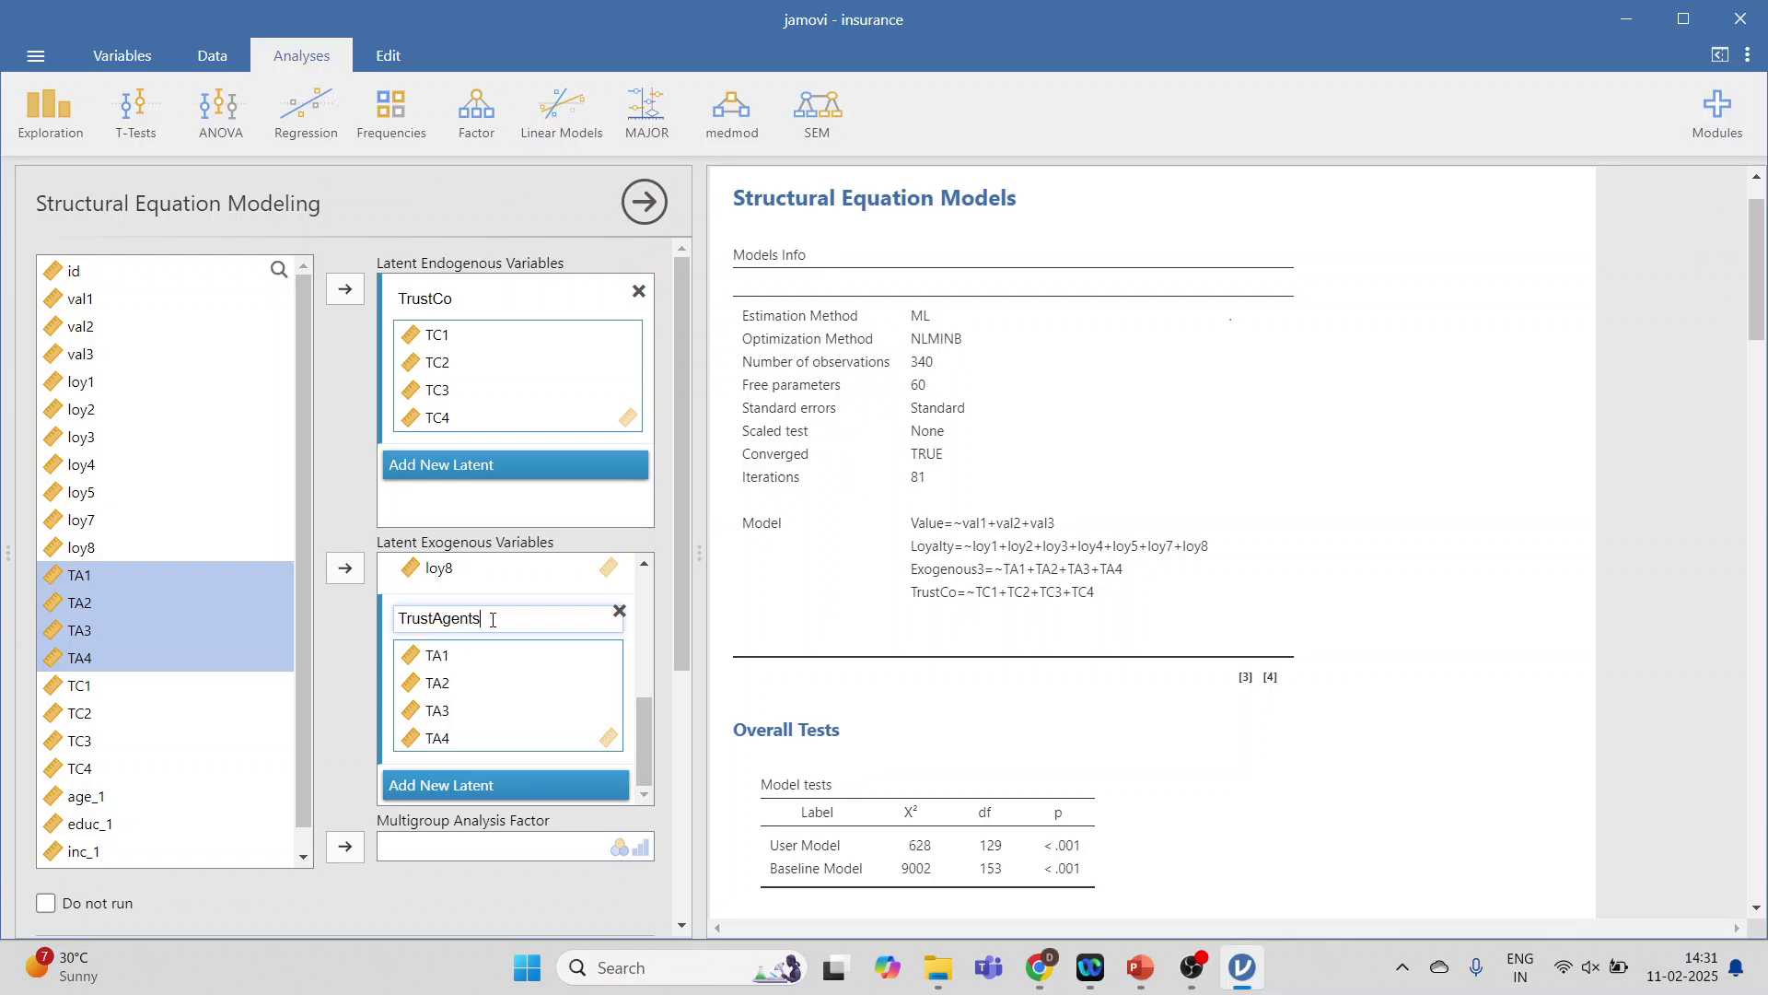
pyautogui.scroll(-5, 511, 593)
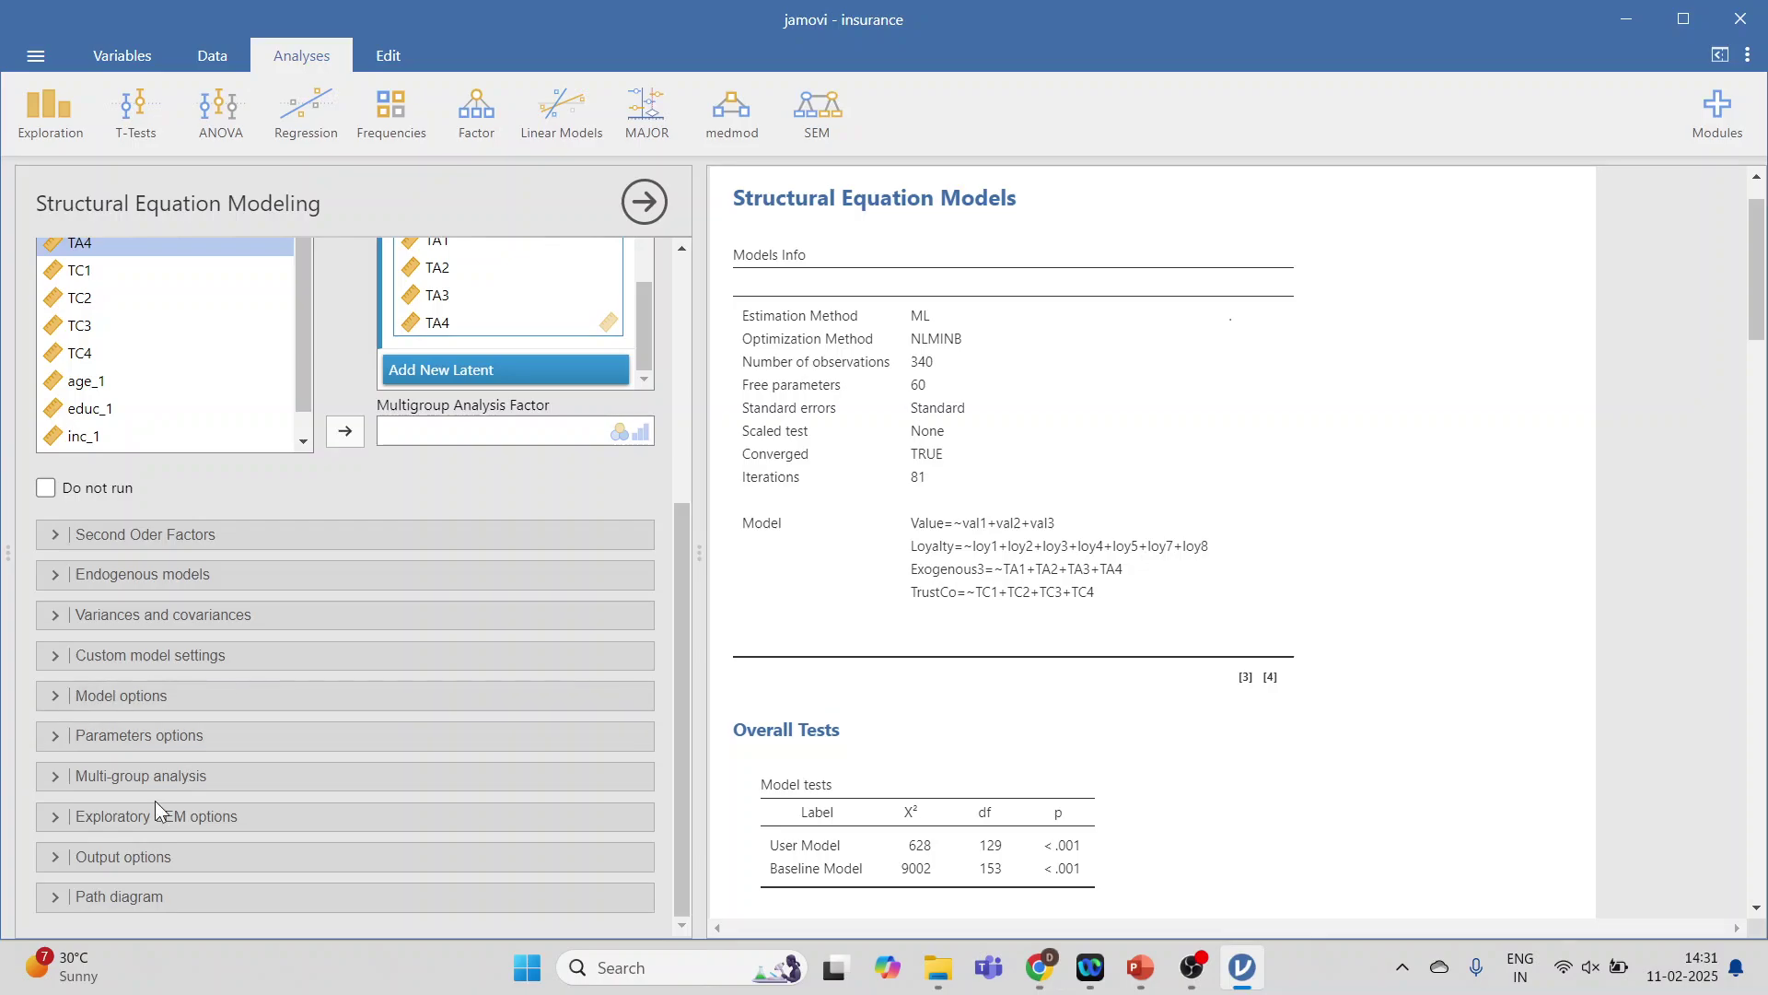
# Step: Turn on the path diagram and scroll the results to view the four-factor diagram
pyautogui.click(60, 896)
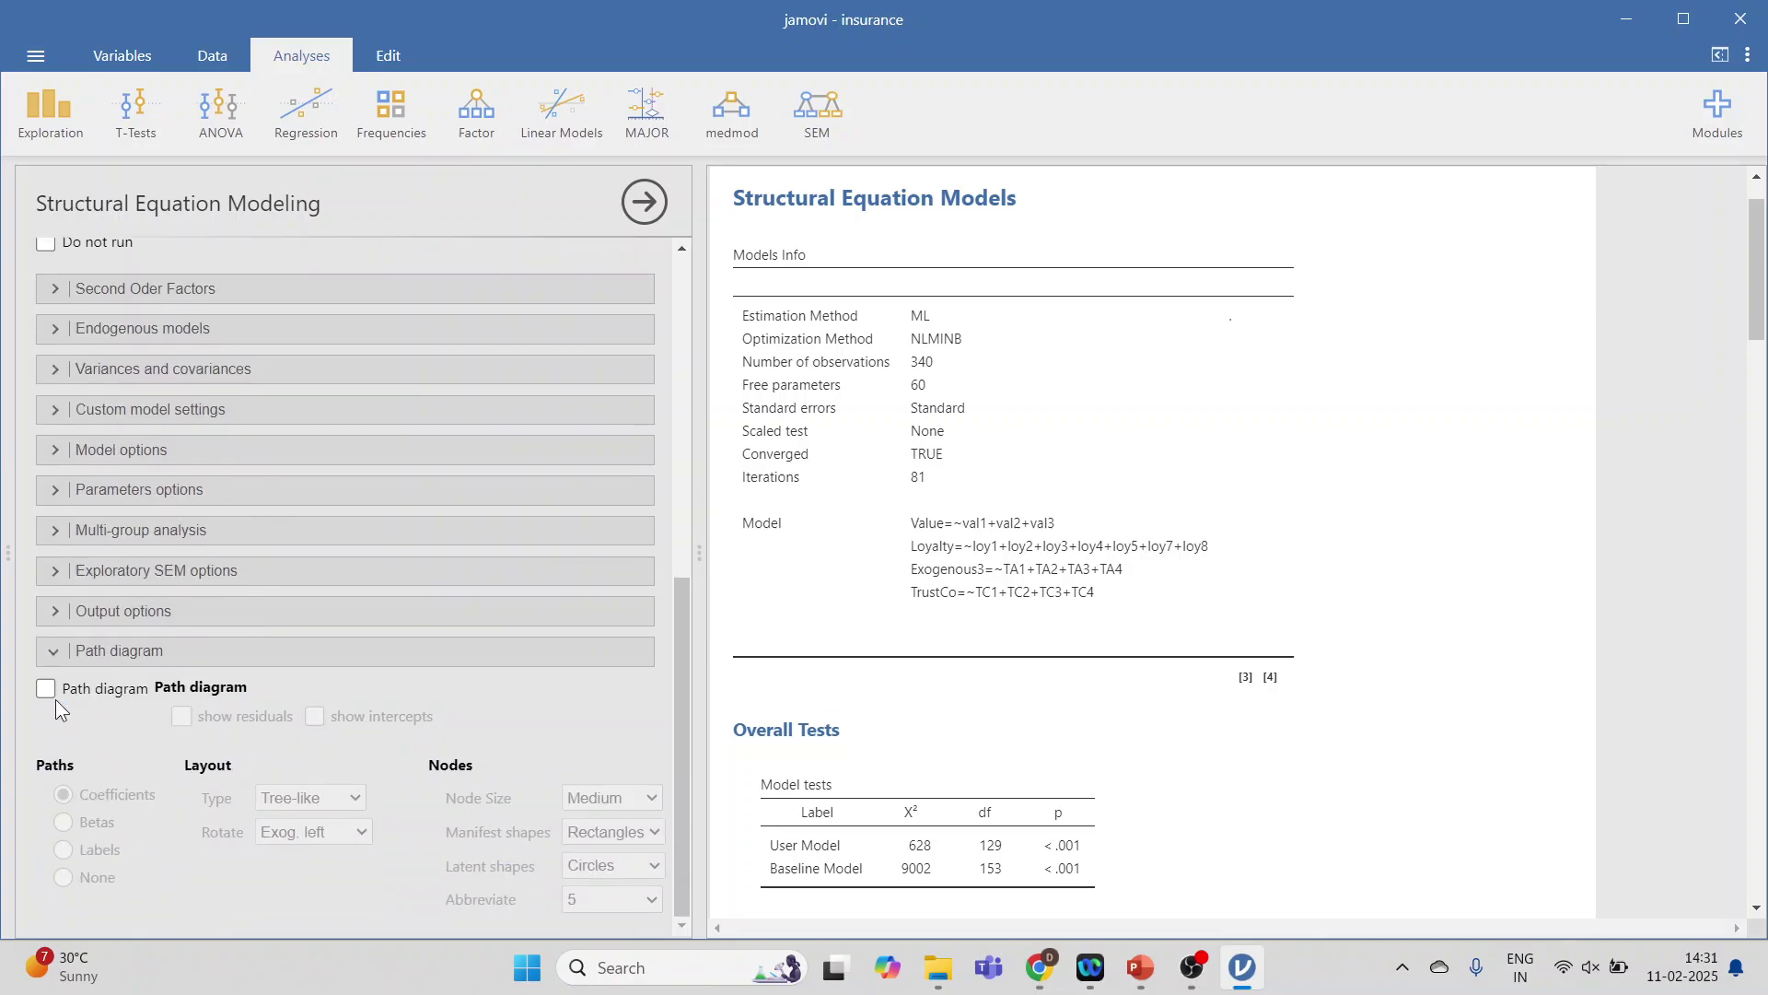
pyautogui.click(46, 690)
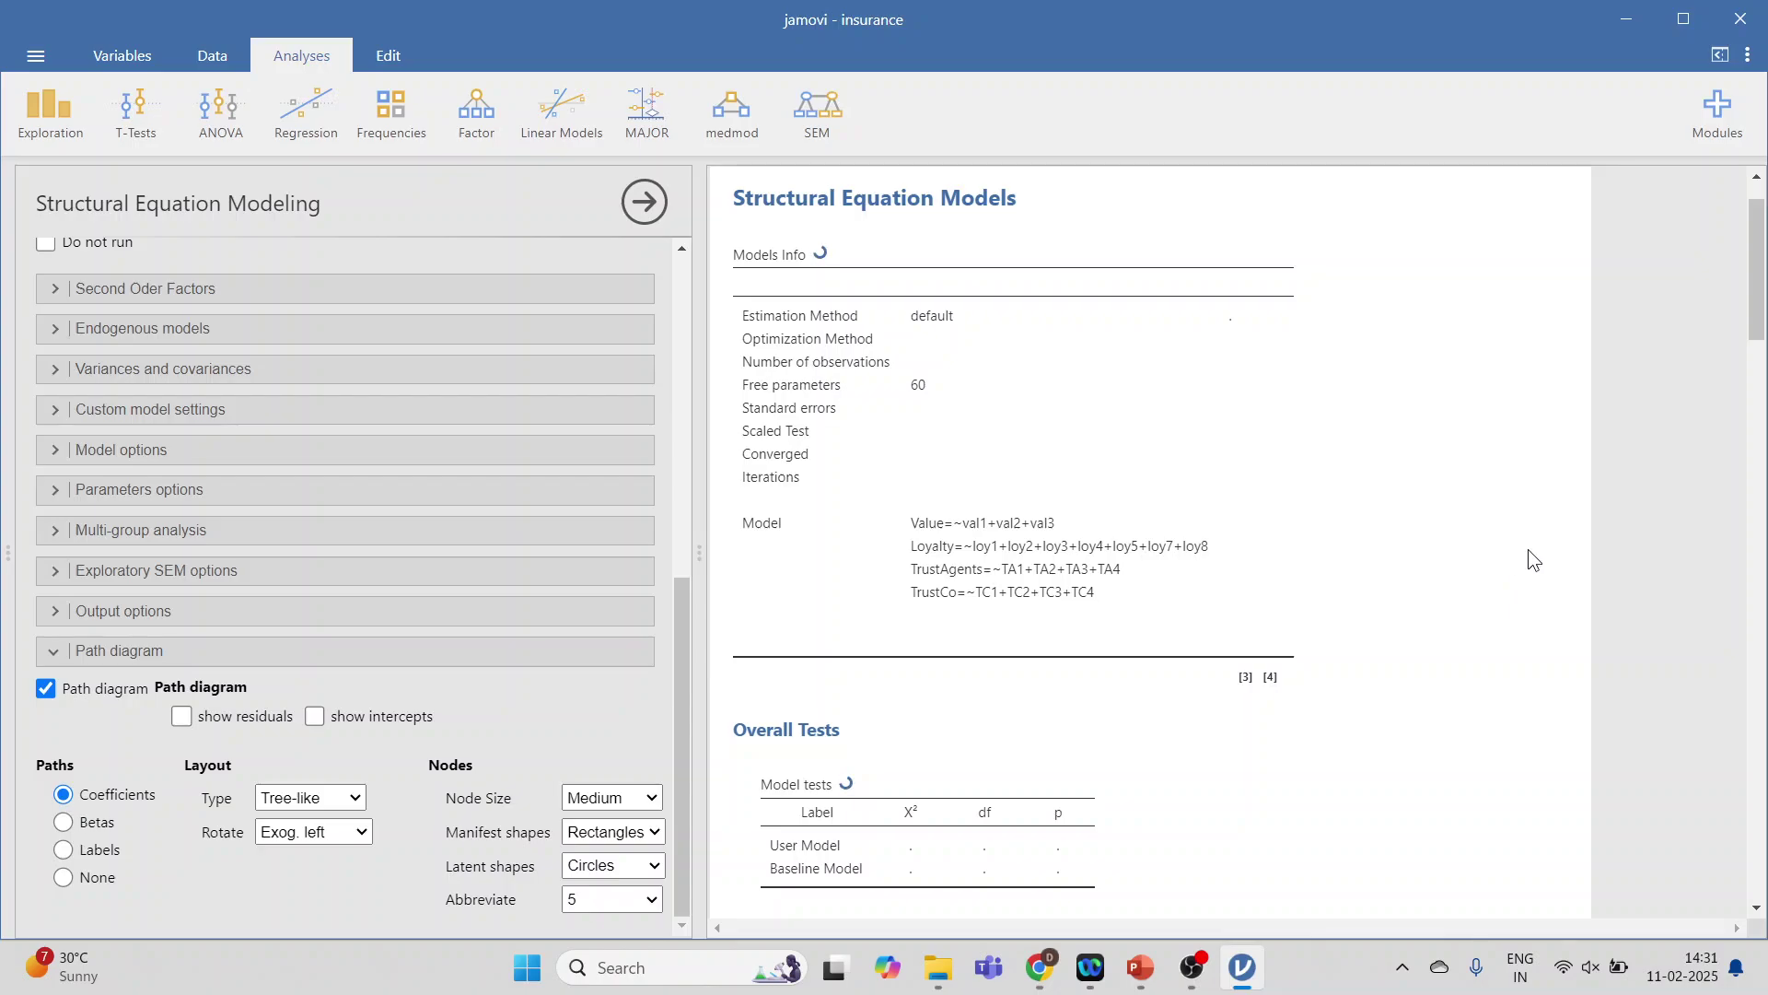
pyautogui.scroll(-15, 1528, 549)
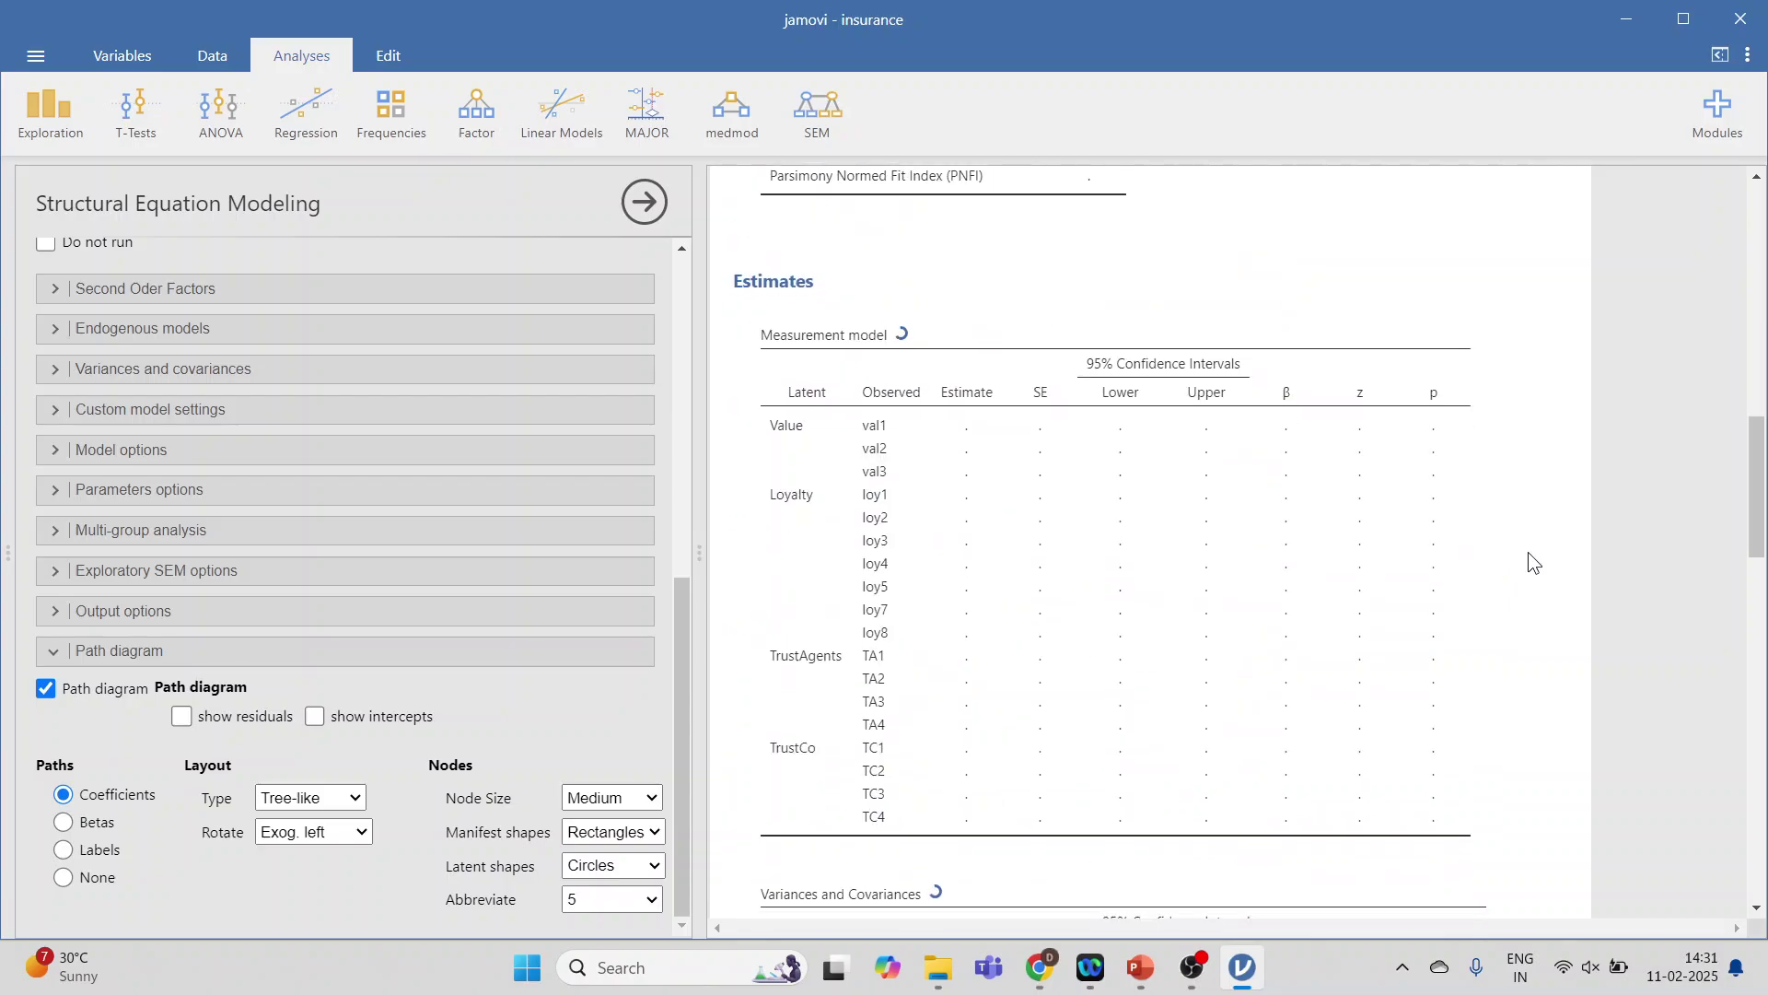
pyautogui.scroll(-6, 1527, 551)
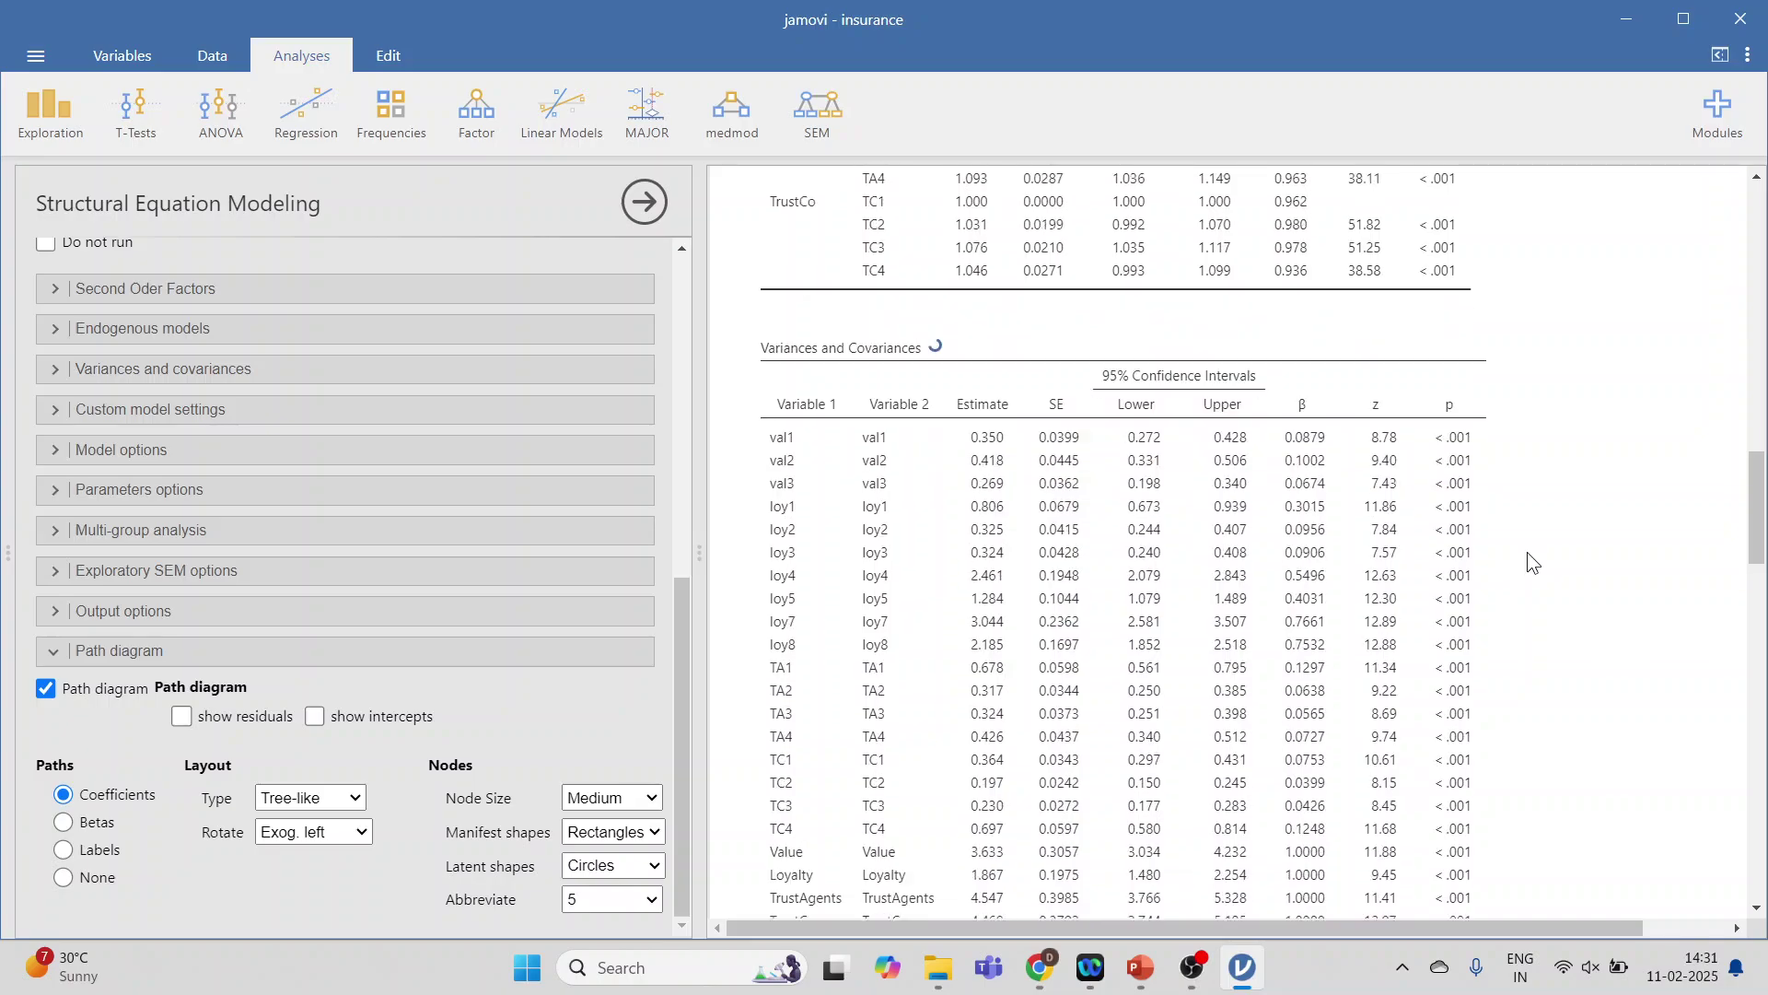
pyautogui.scroll(-10, 1527, 551)
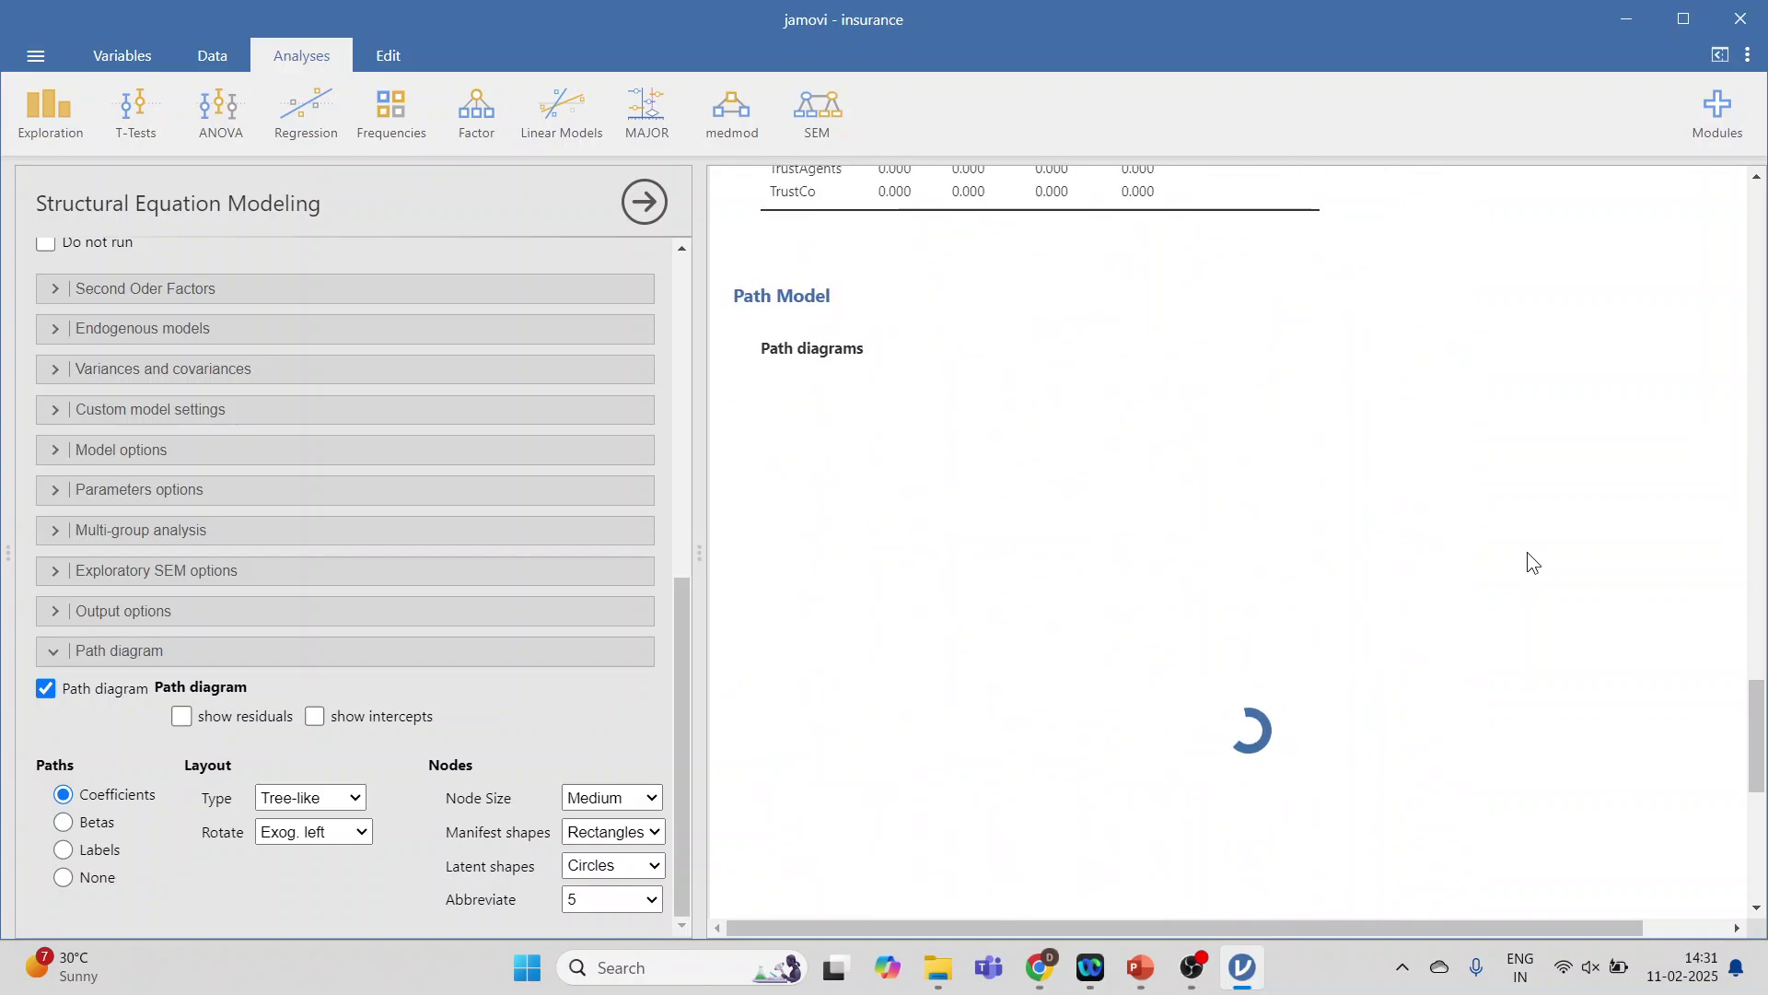
pyautogui.scroll(-4, 1527, 552)
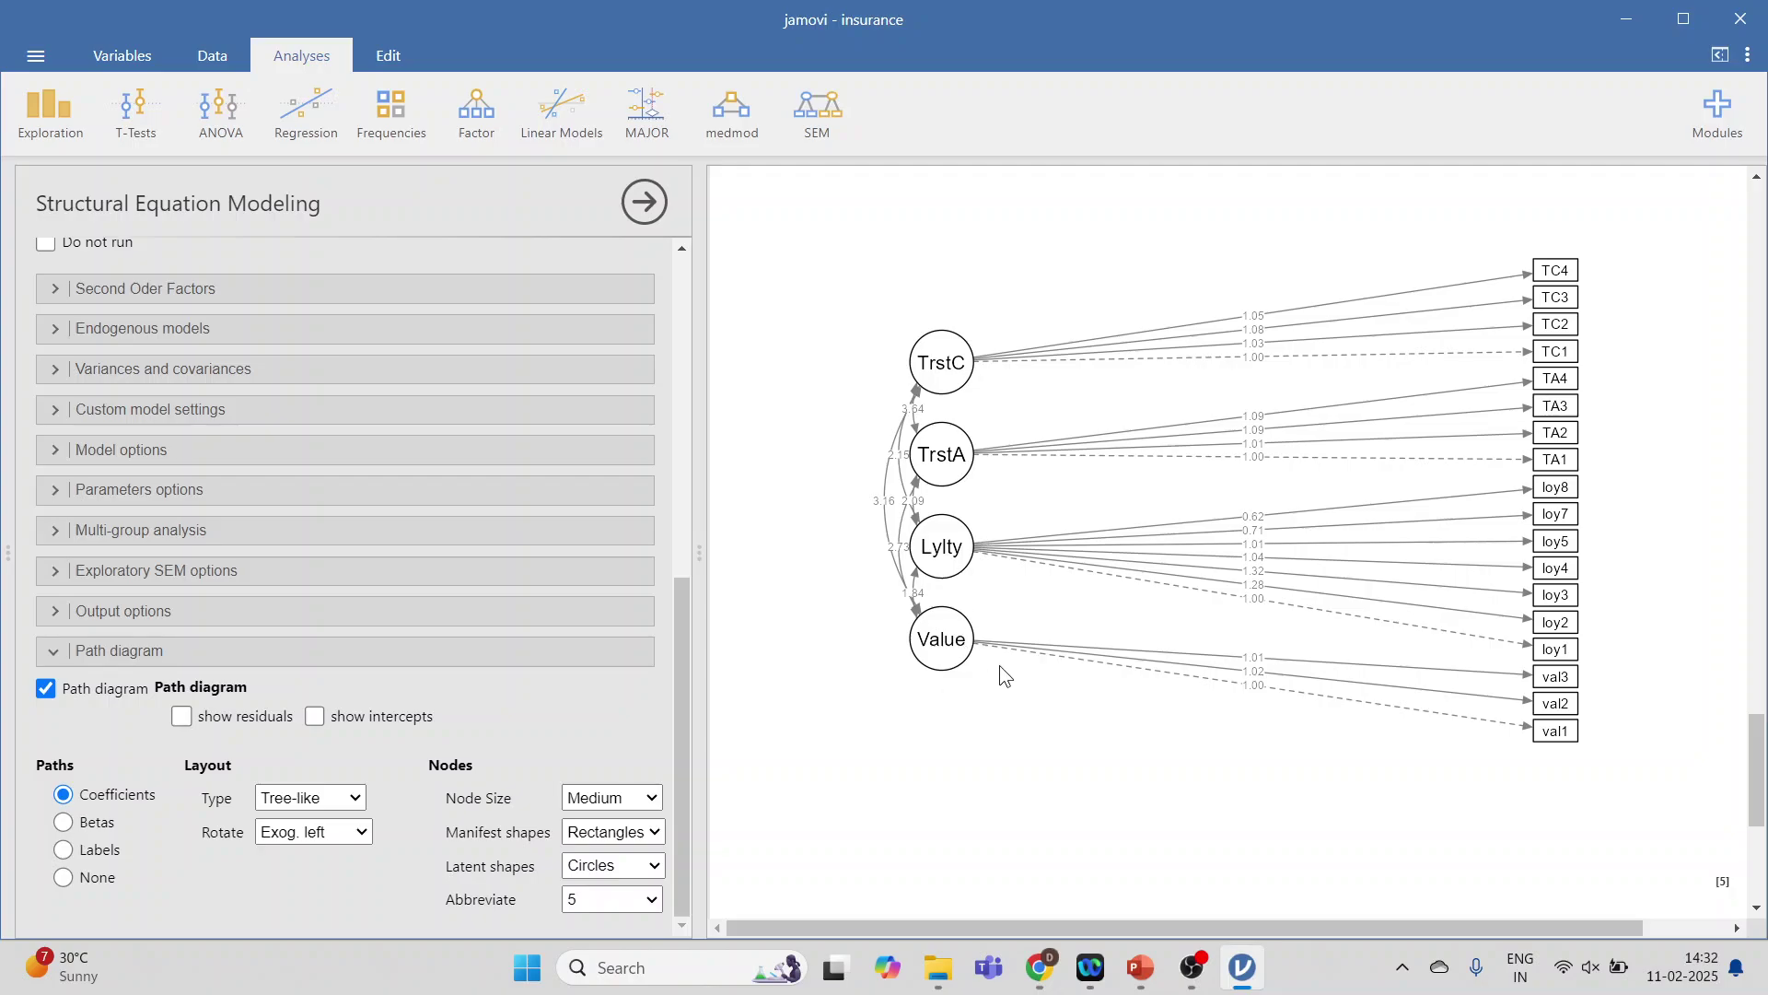
pyautogui.scroll(5, 587, 506)
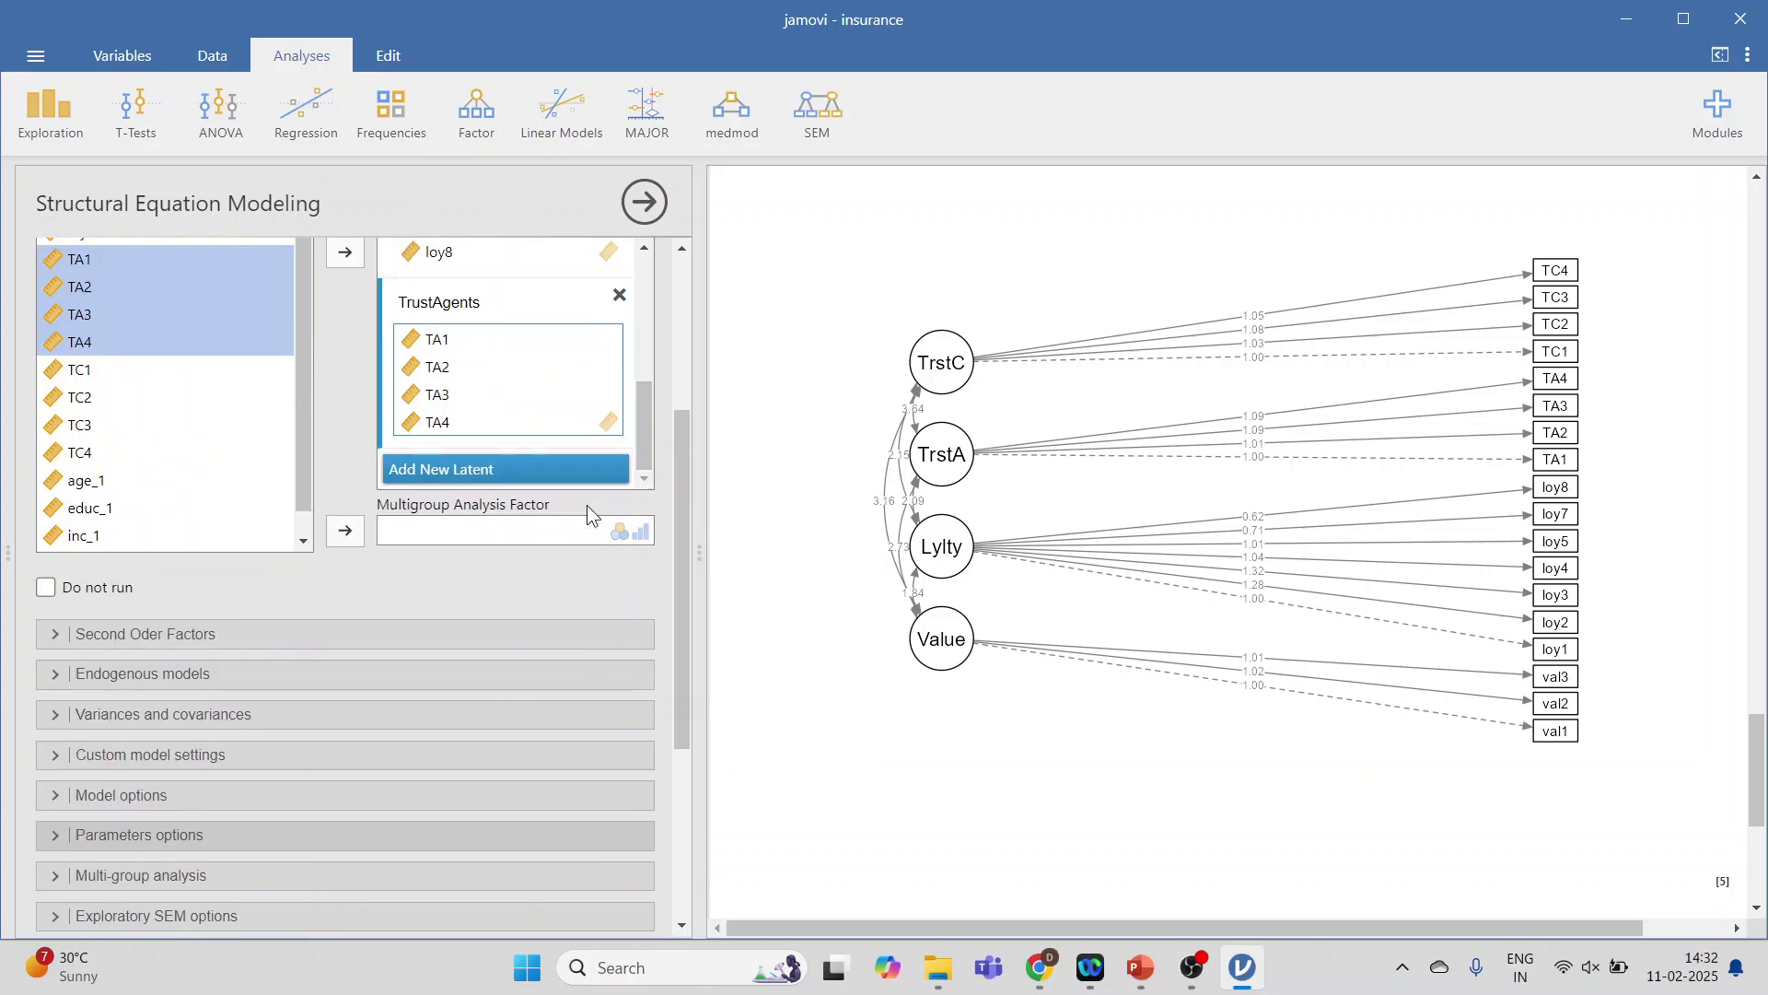
pyautogui.scroll(2, 580, 511)
pyautogui.scroll(-4, 562, 502)
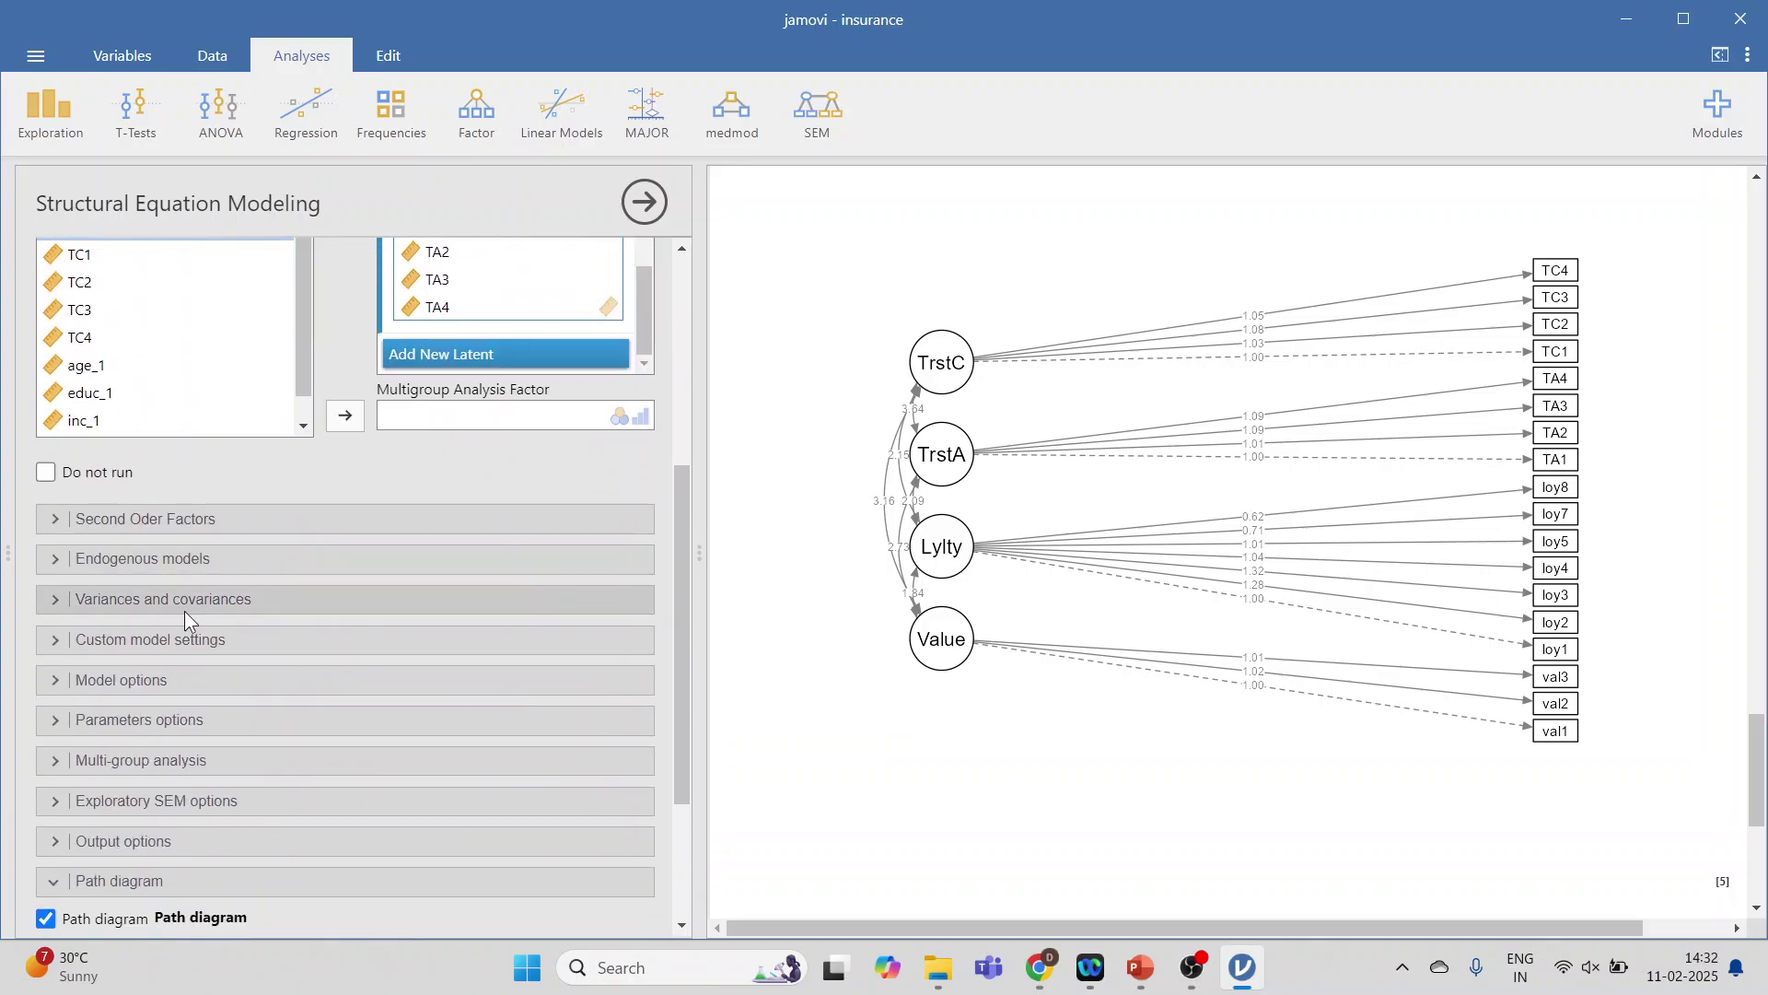
# Step: Add Value, Loyalty and TrustAgents as predictors of the endogenous factor TrustCo
pyautogui.click(55, 562)
pyautogui.scroll(-1, 323, 556)
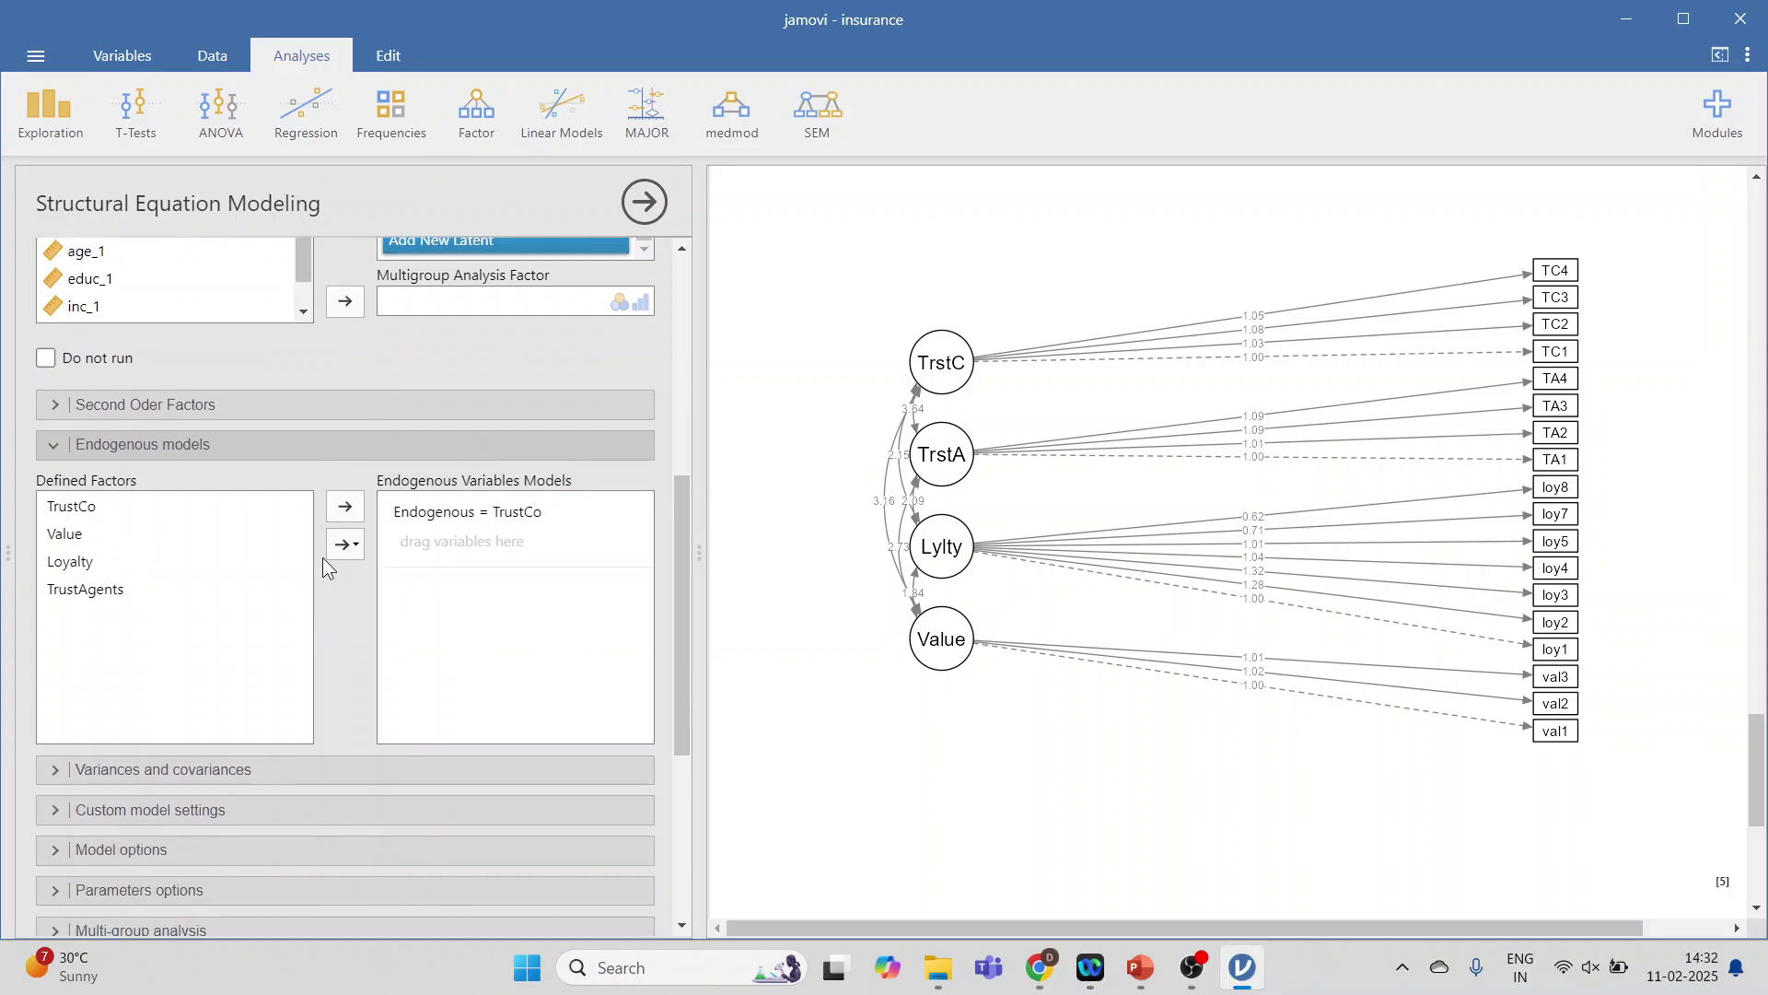
pyautogui.click(75, 536)
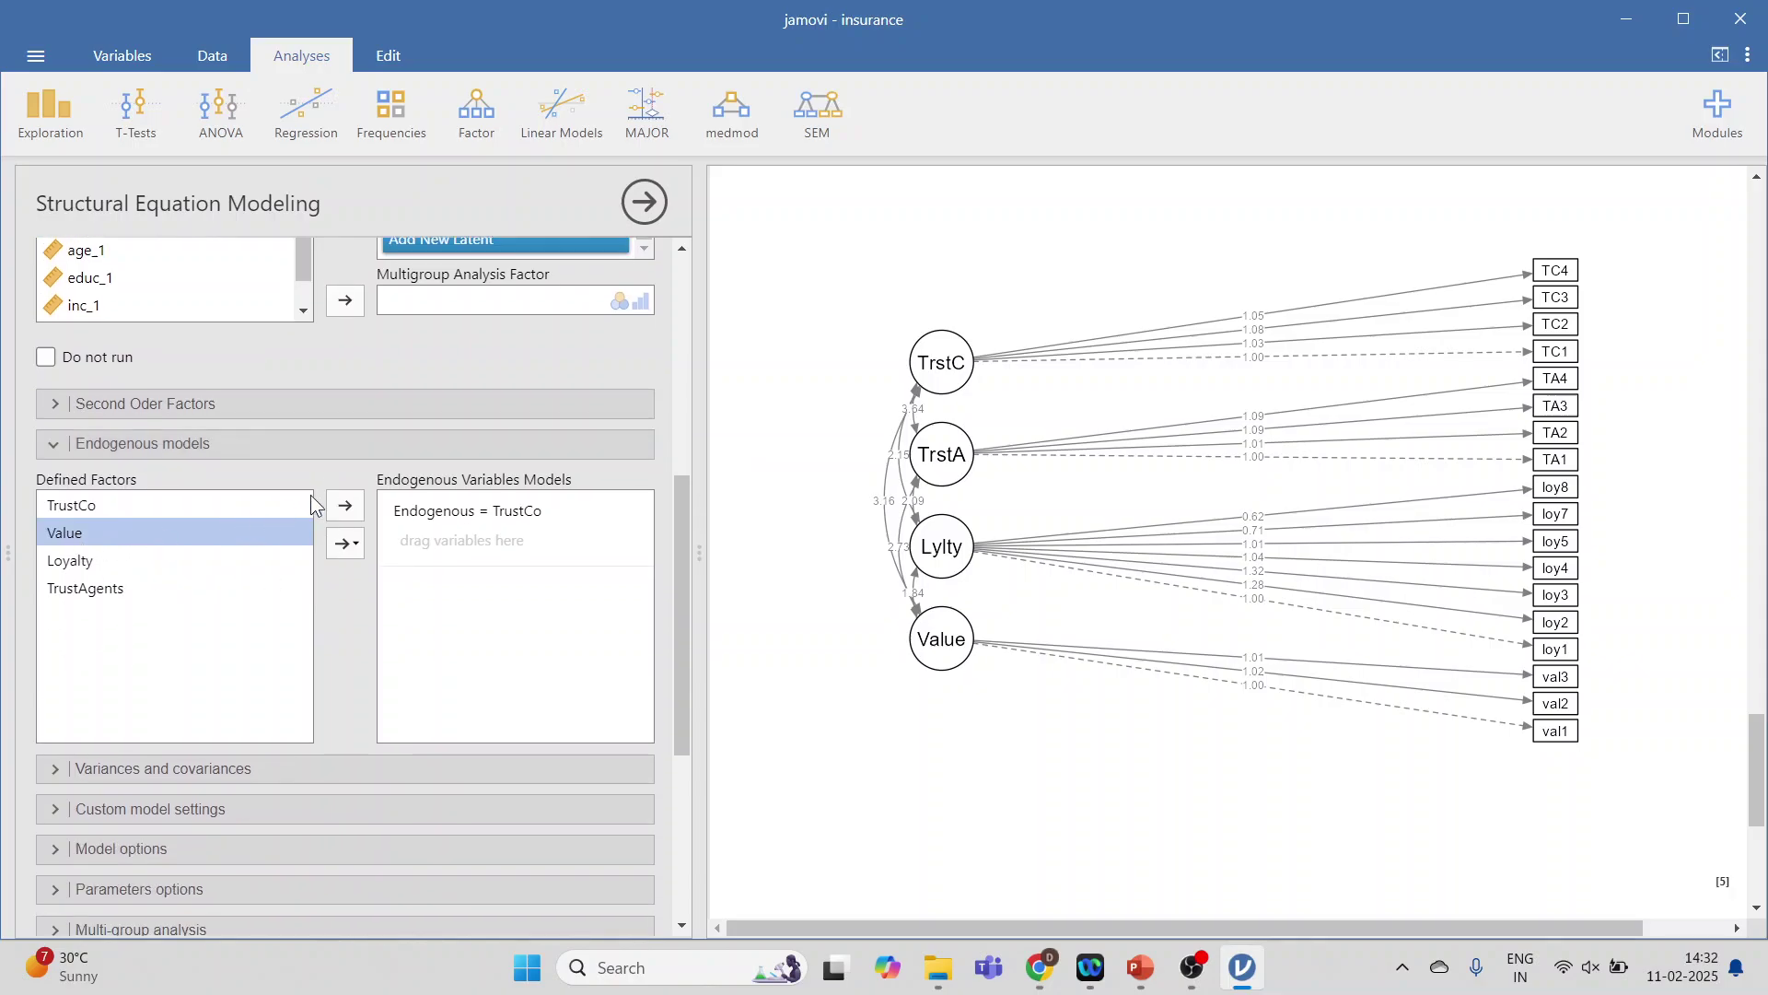
pyautogui.click(347, 508)
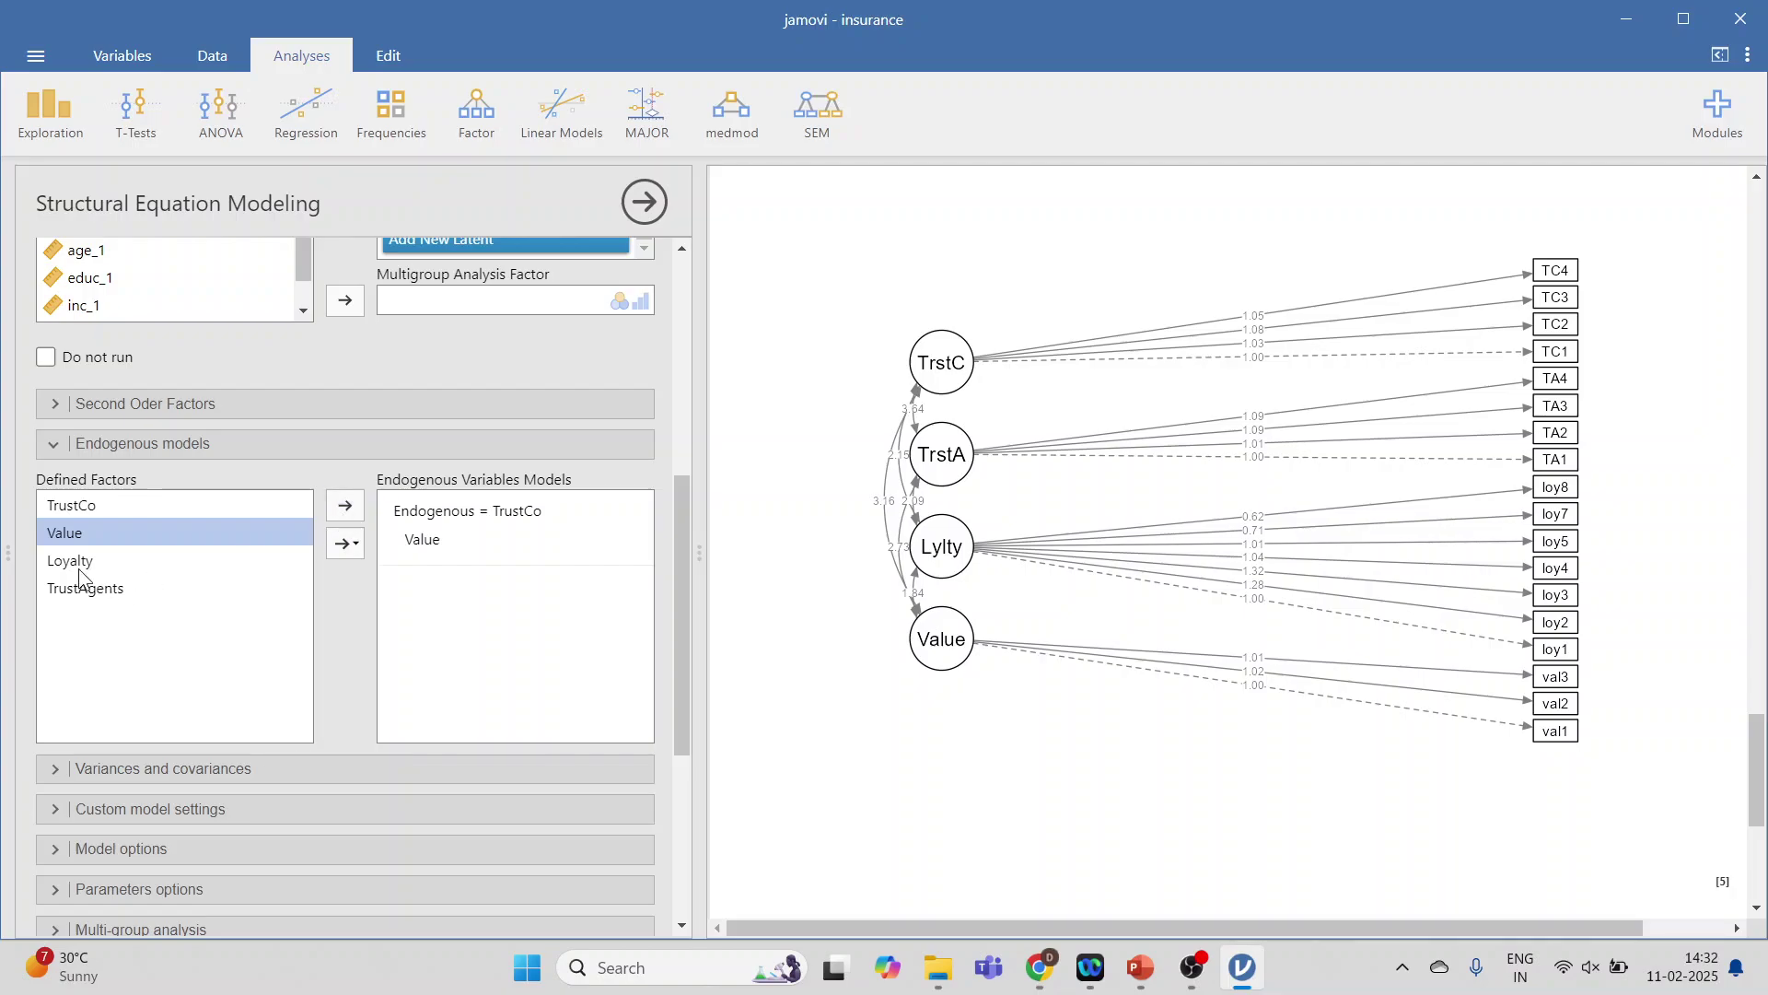
pyautogui.click(74, 562)
pyautogui.click(346, 509)
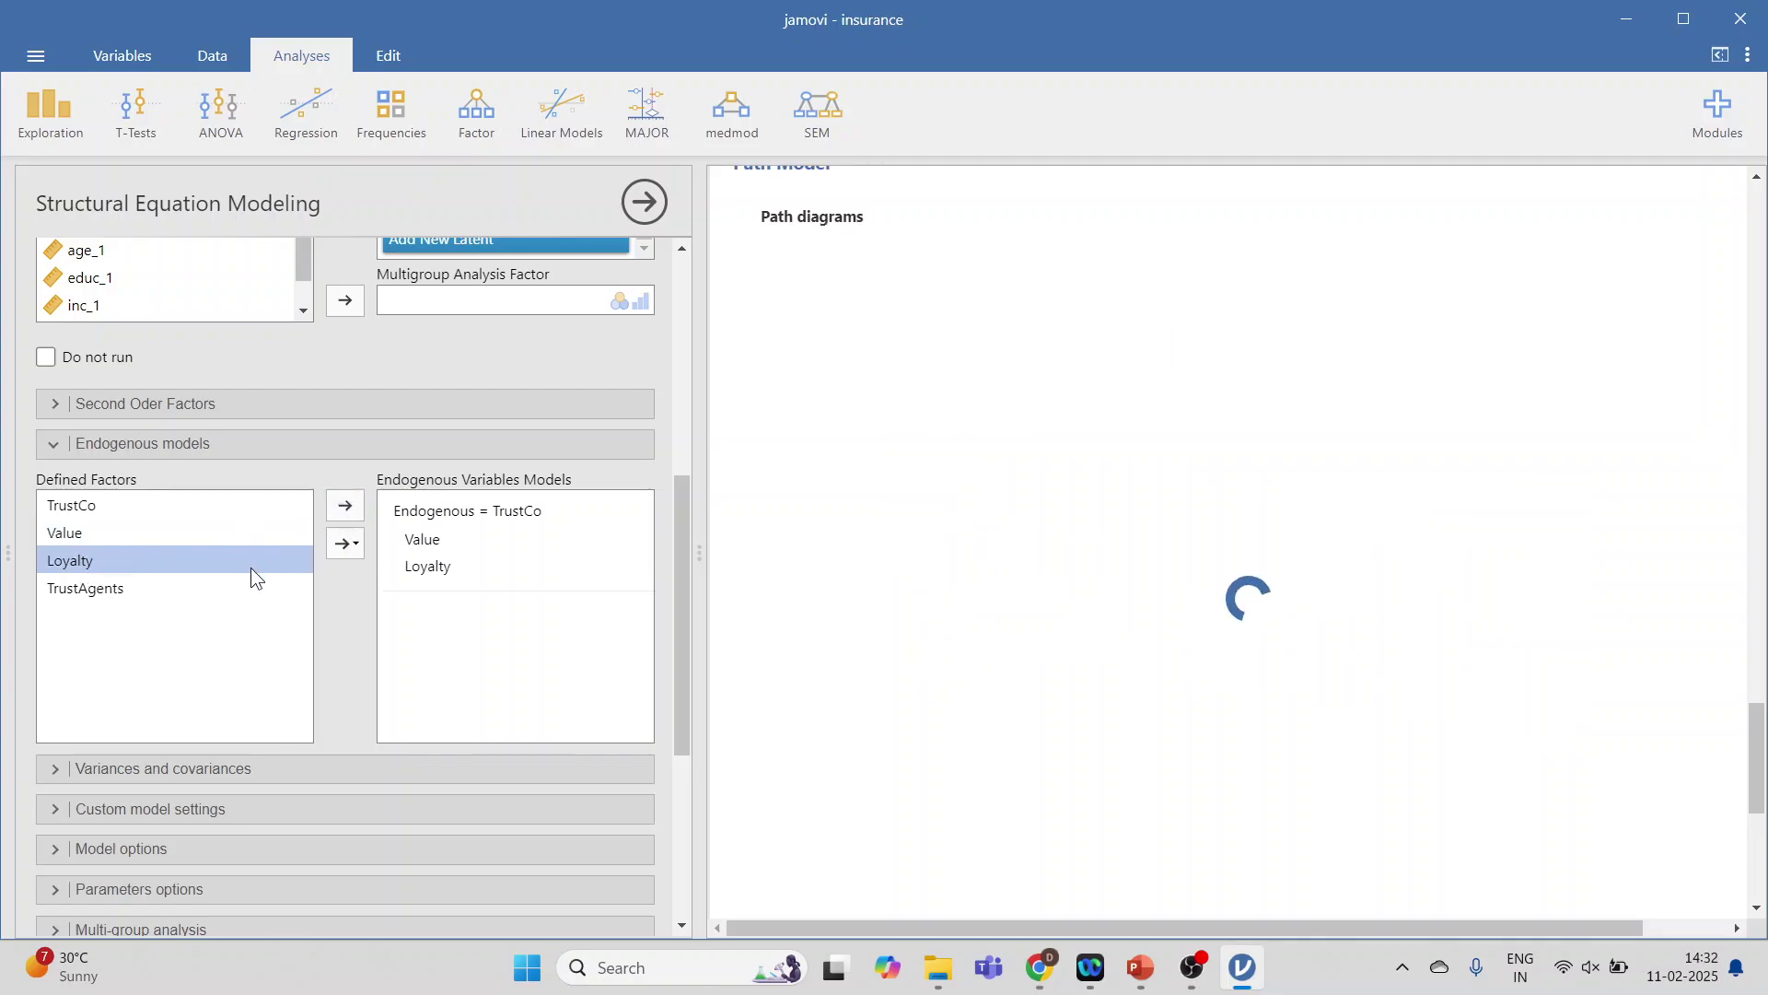
pyautogui.click(125, 588)
pyautogui.click(345, 508)
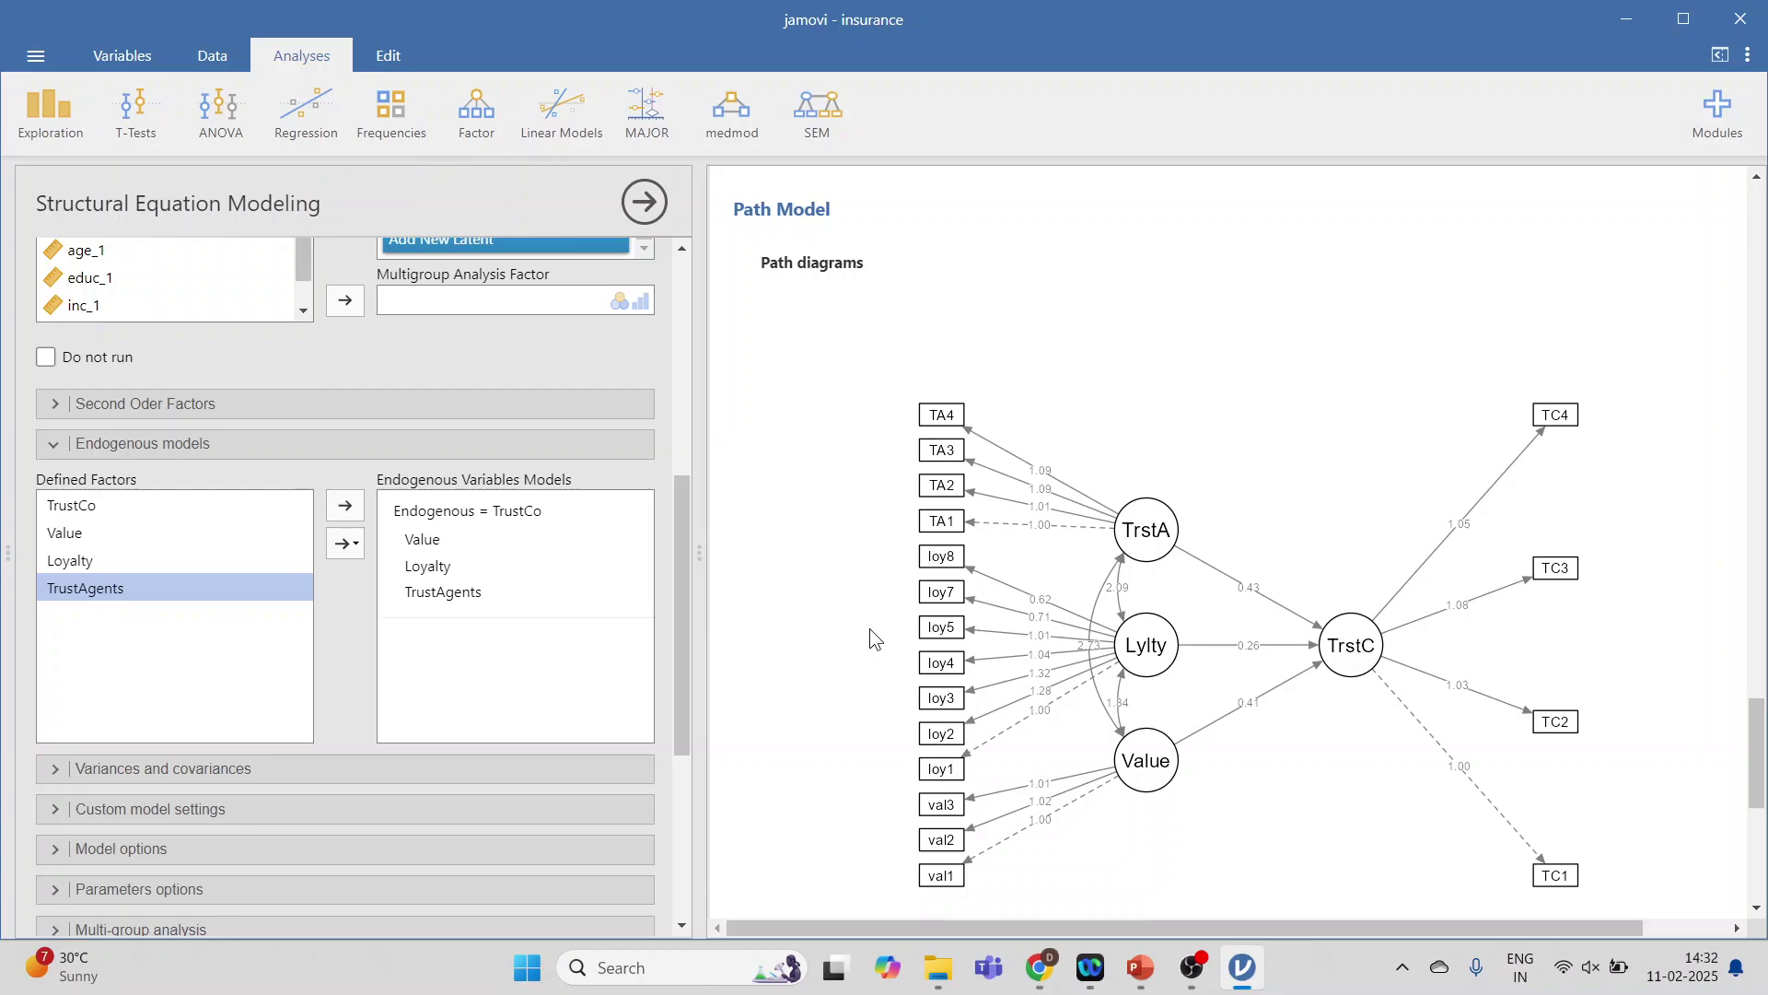
pyautogui.scroll(-1, 869, 628)
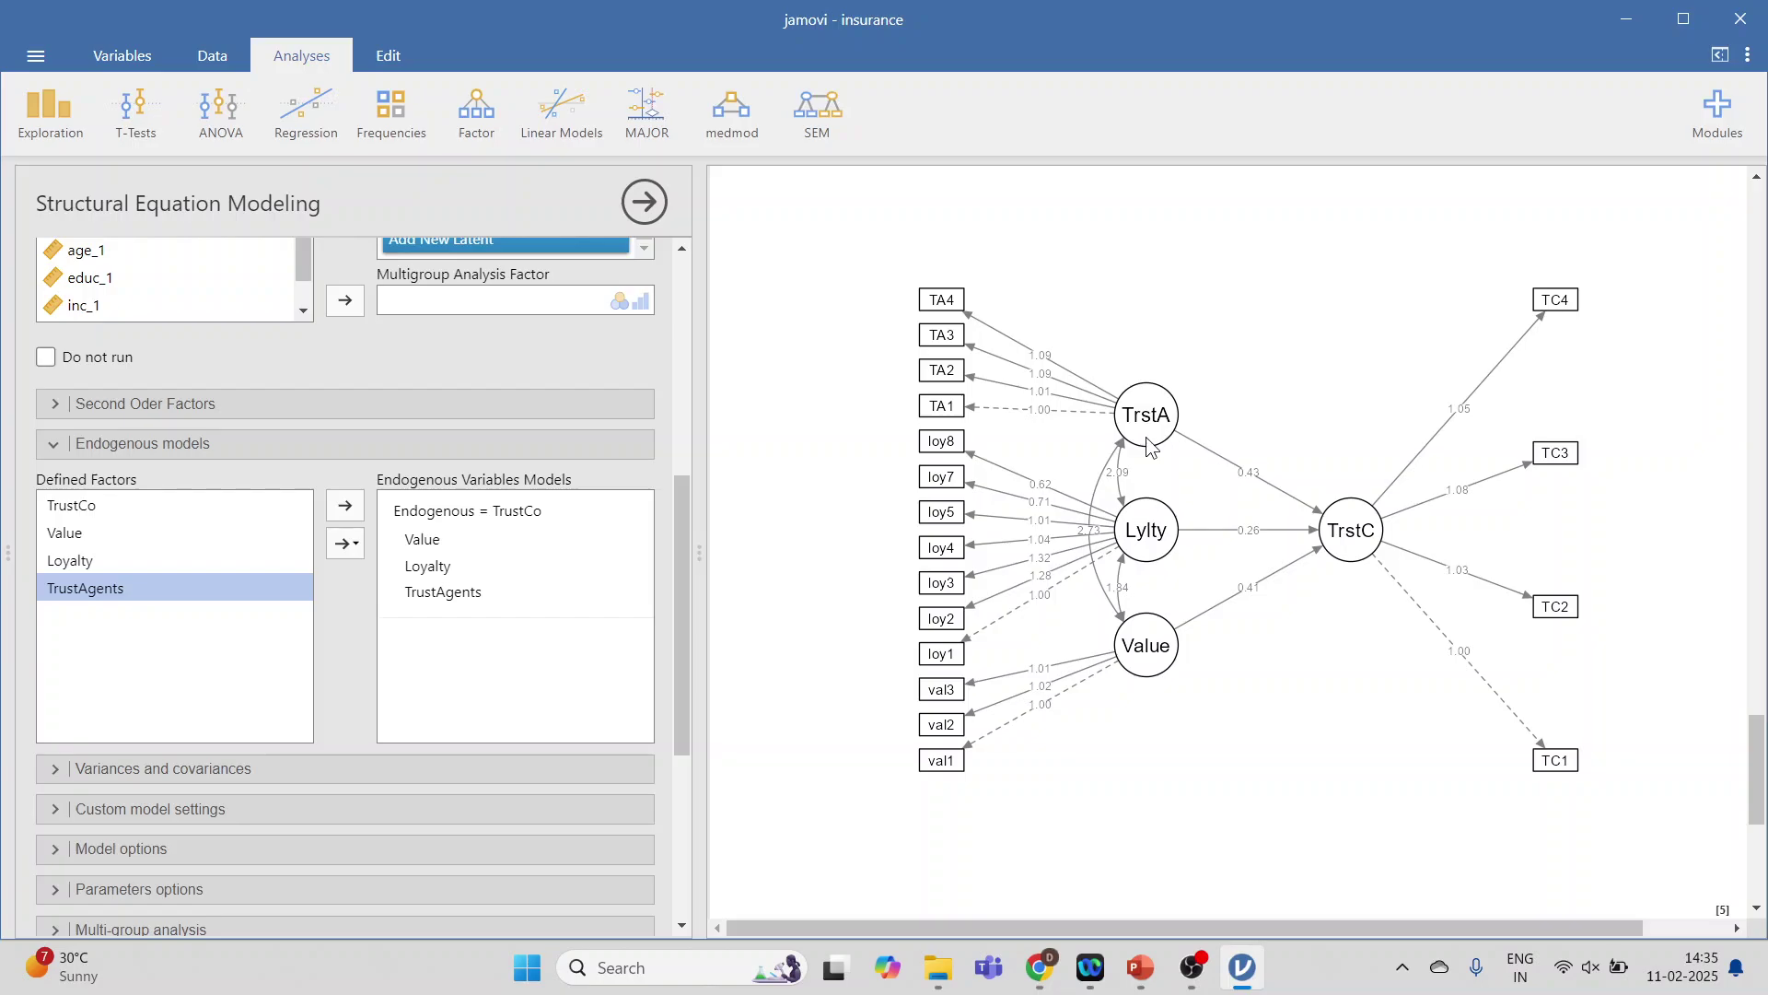
# Step: Expand Custom model settings and add one empty directive entry
pyautogui.scroll(-3, 258, 687)
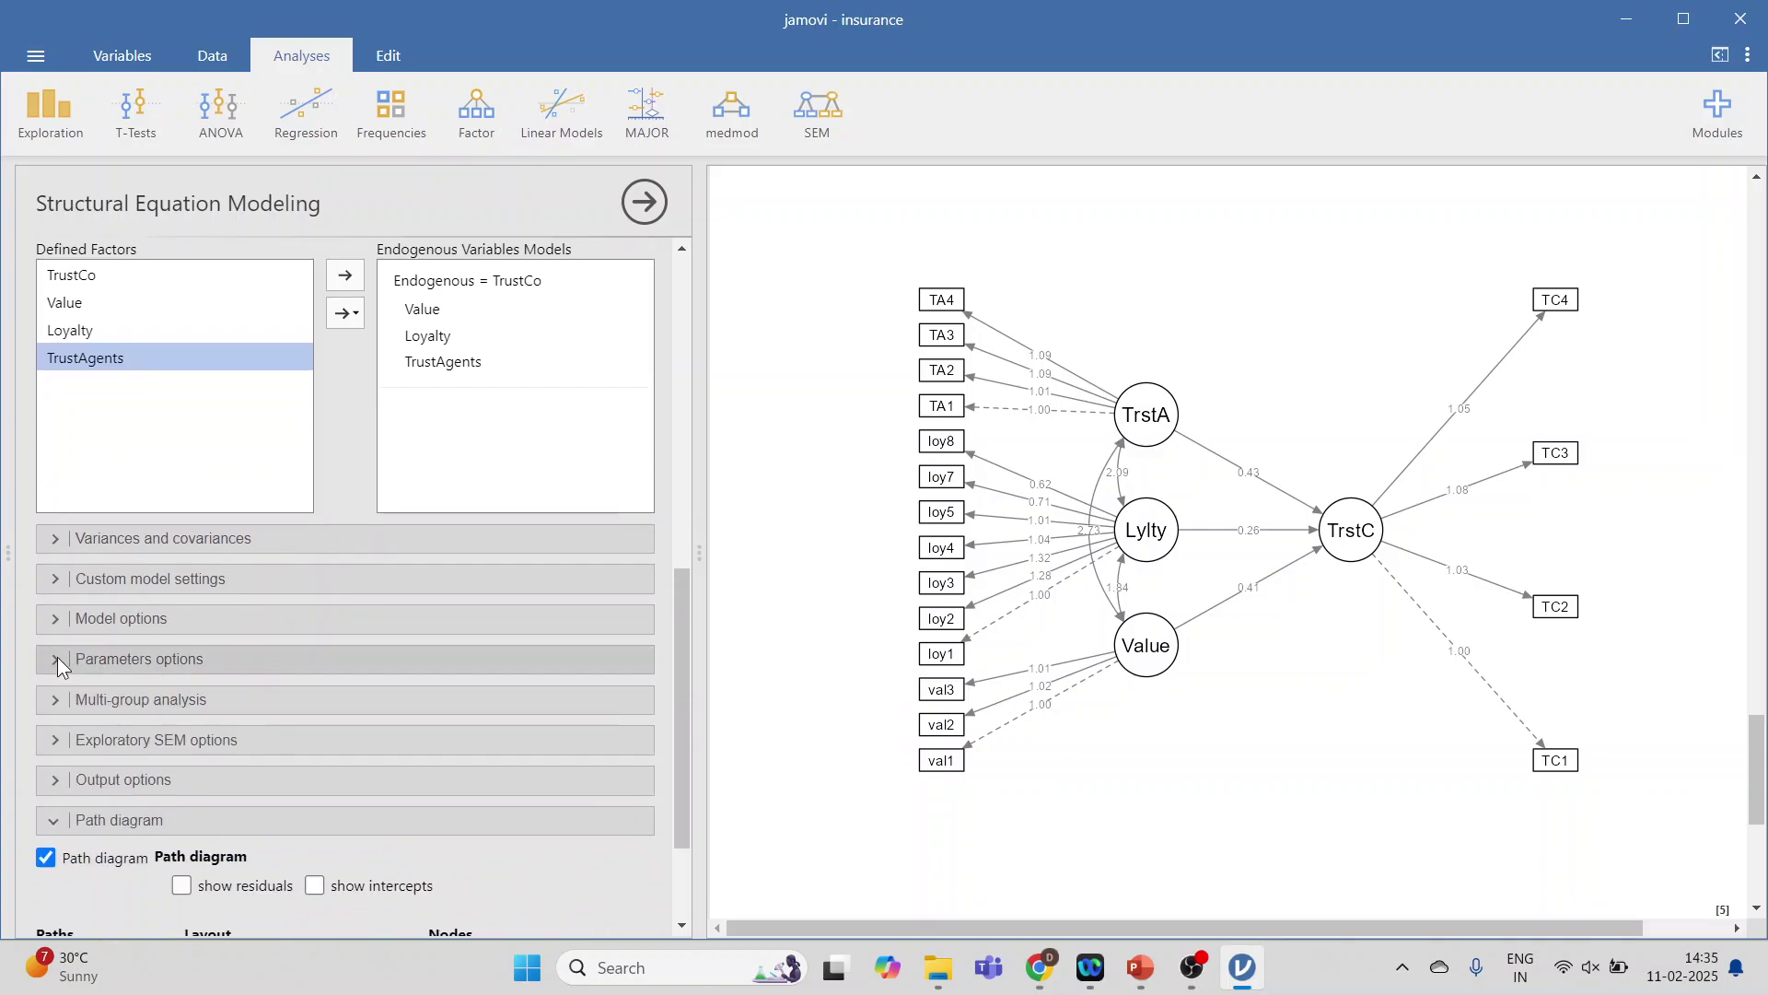
pyautogui.click(58, 619)
pyautogui.click(58, 619)
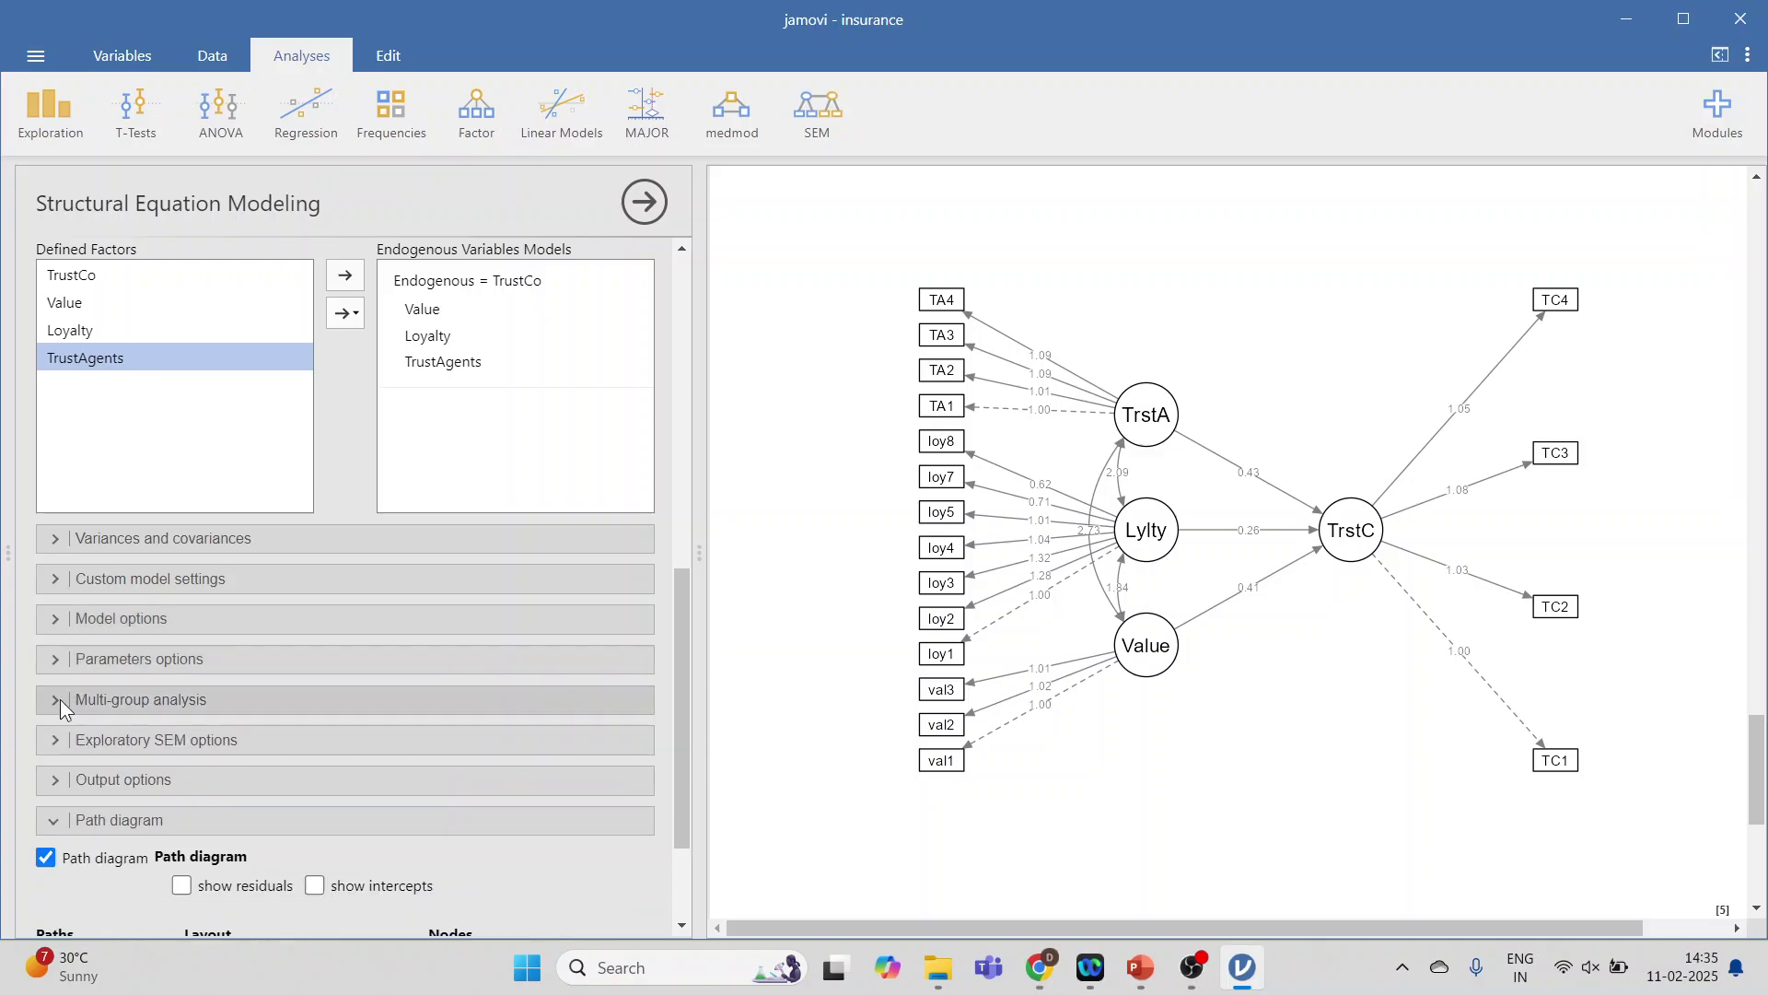
pyautogui.click(58, 578)
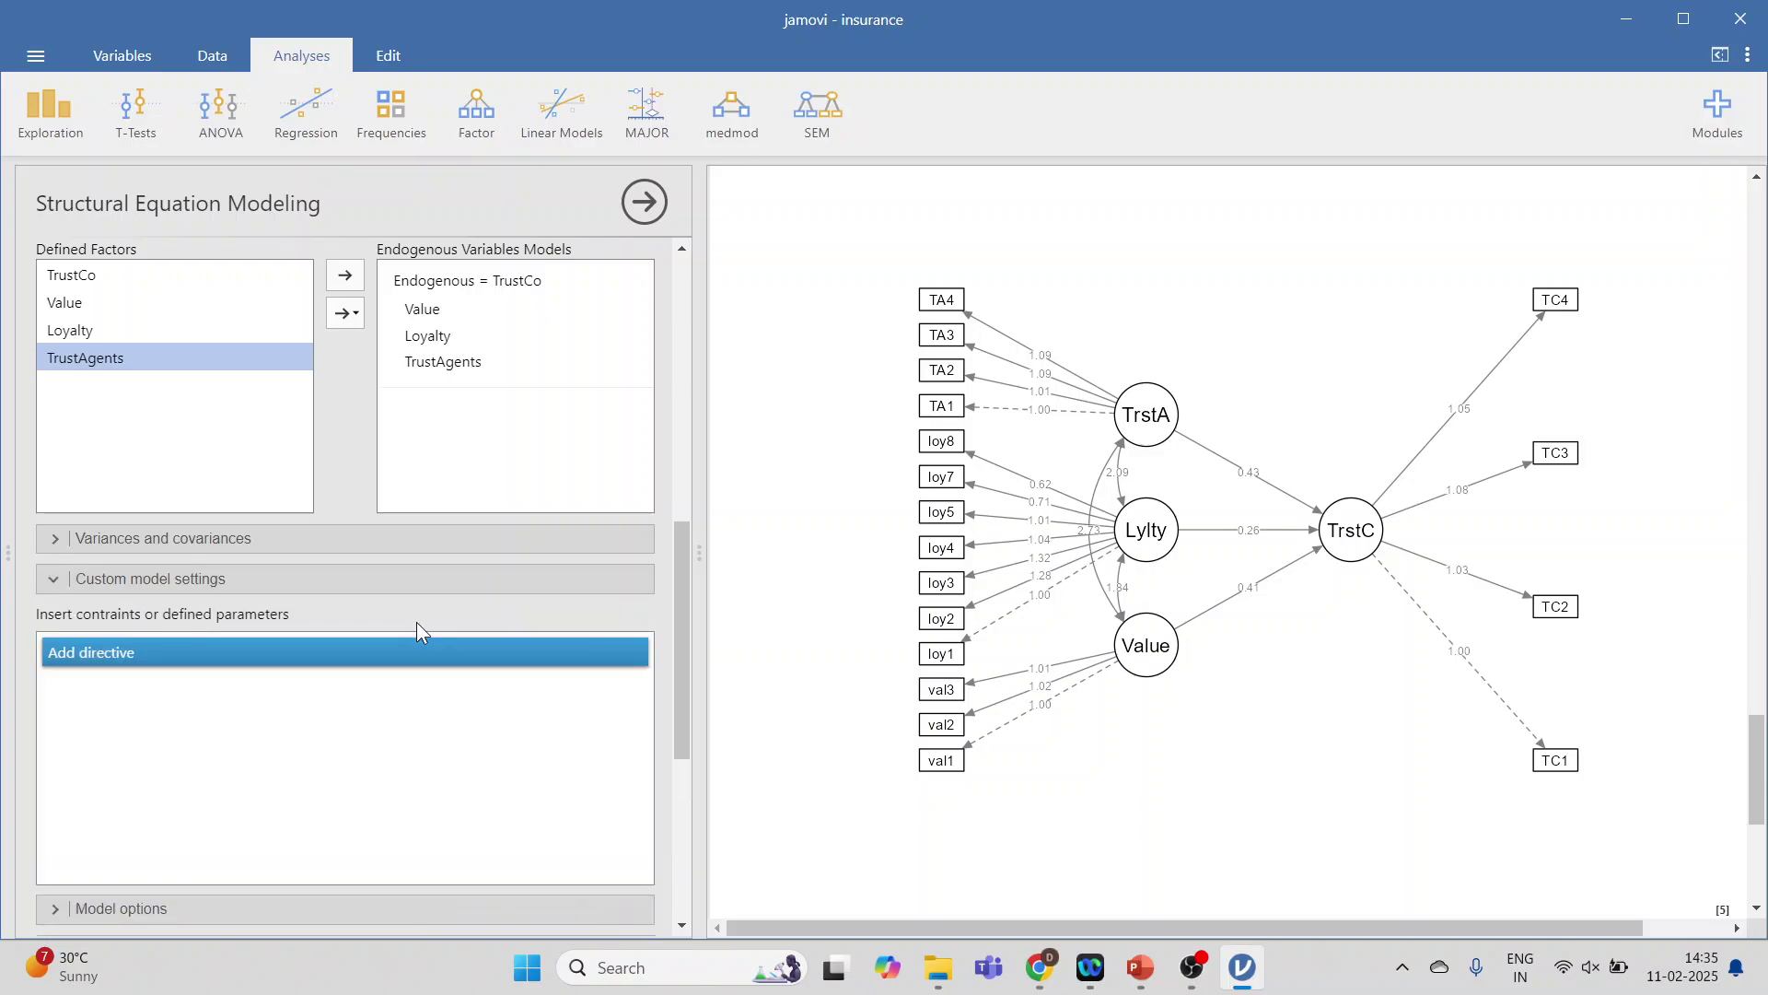
pyautogui.scroll(-2, 417, 622)
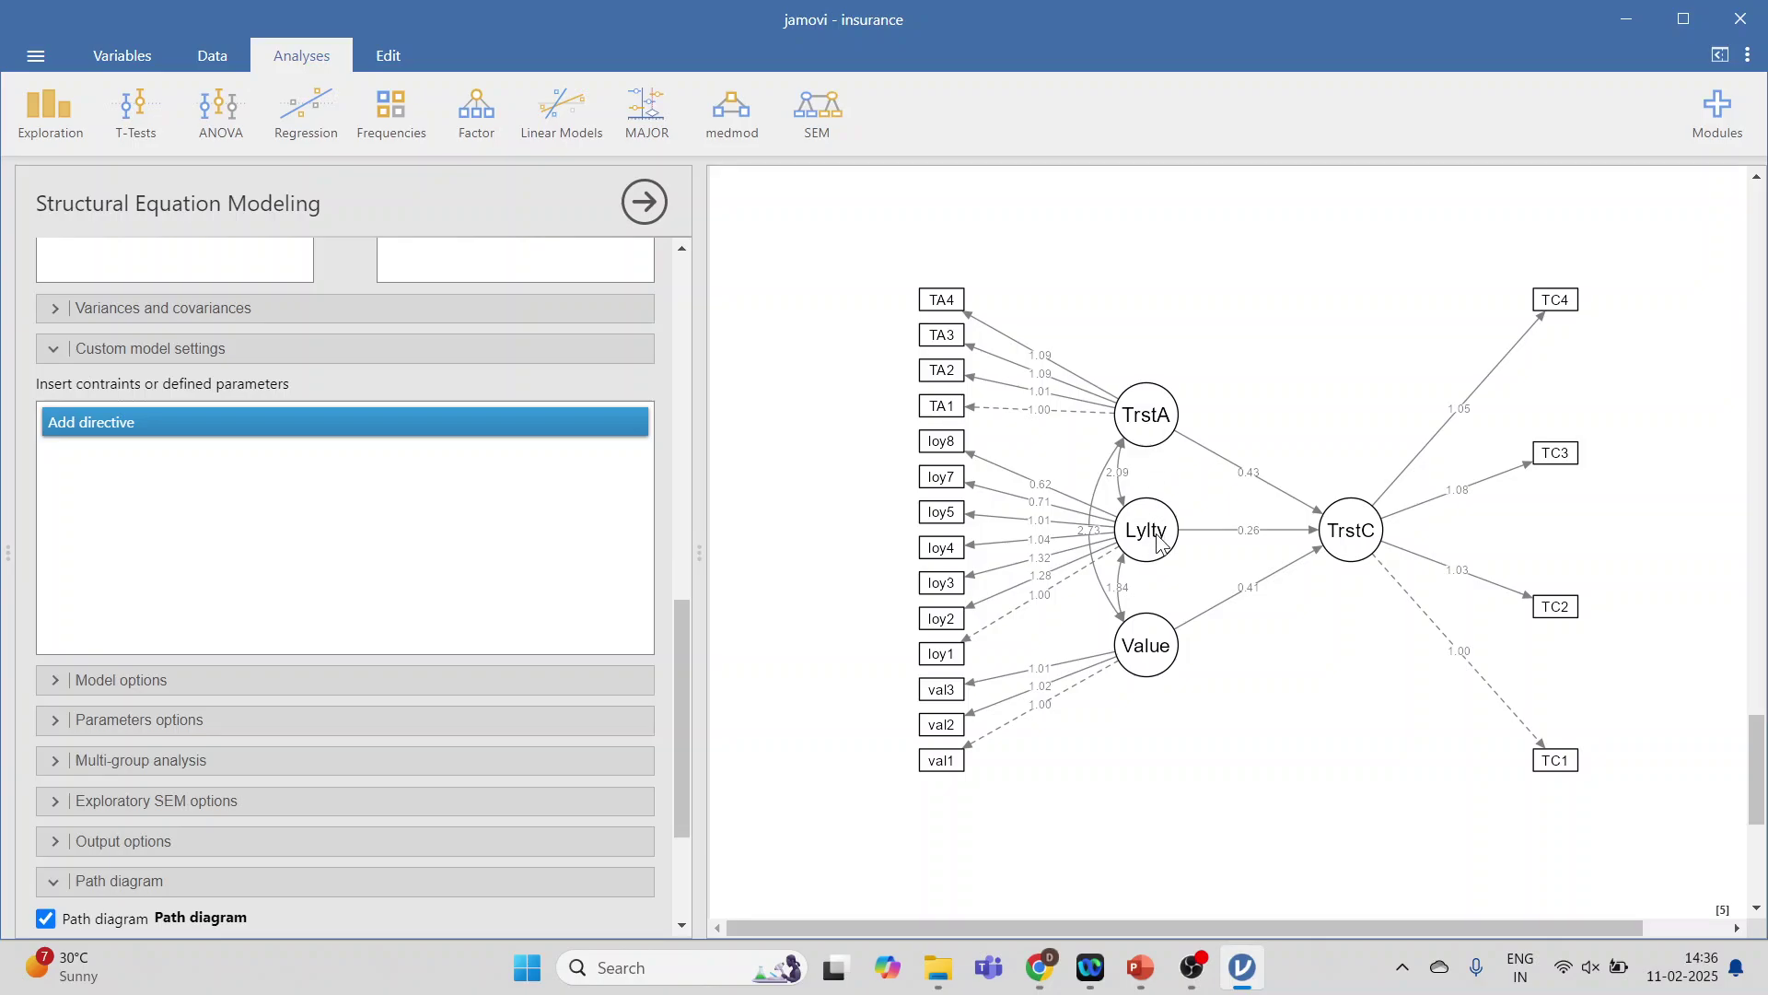
pyautogui.click(163, 421)
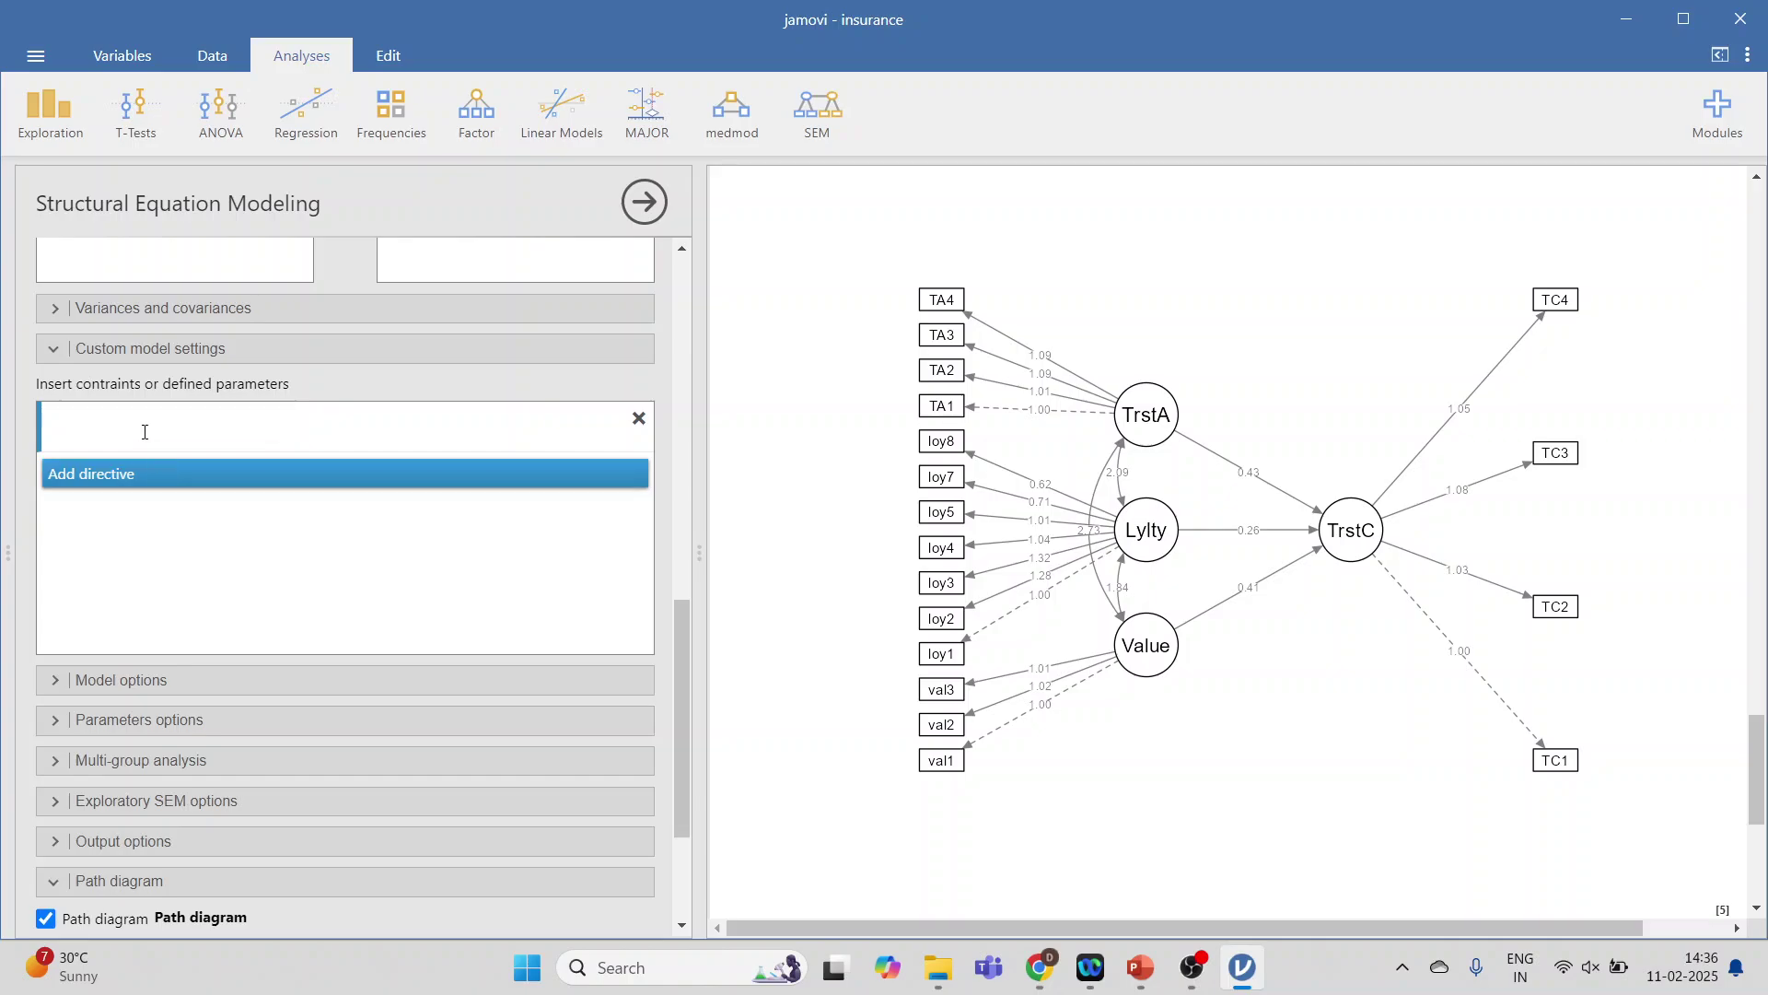
pyautogui.scroll(6, 574, 400)
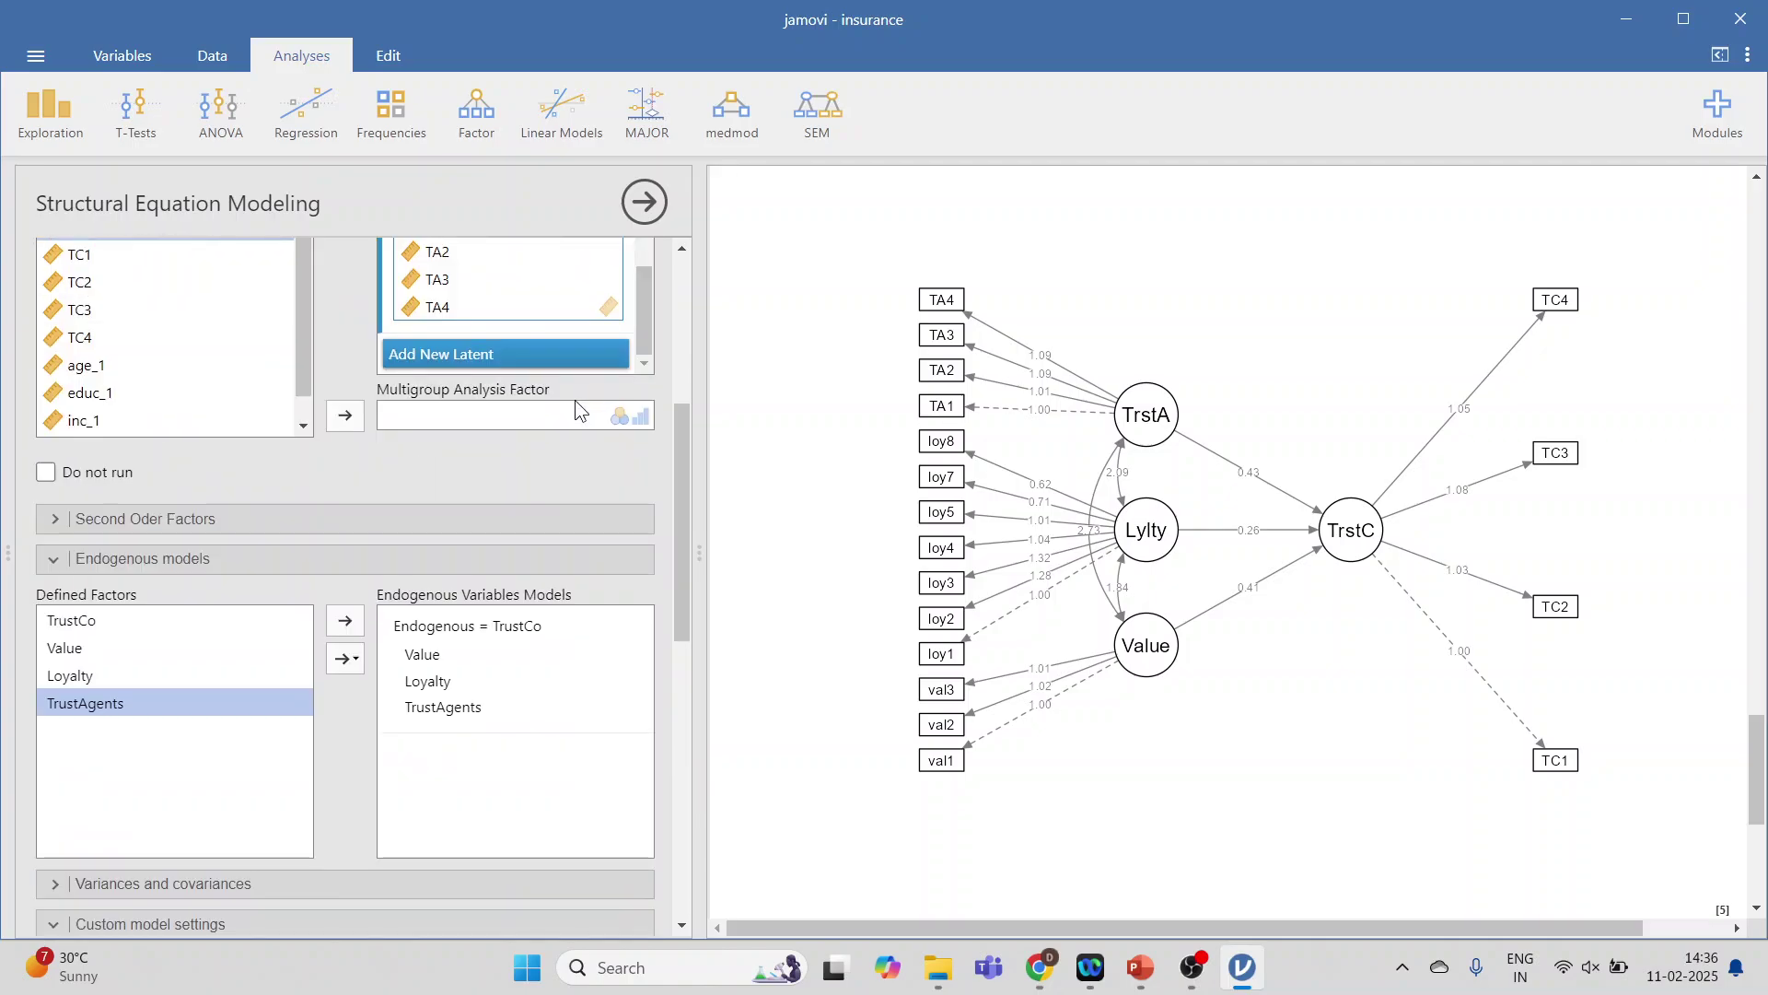
pyautogui.scroll(3, 575, 400)
pyautogui.scroll(2, 575, 400)
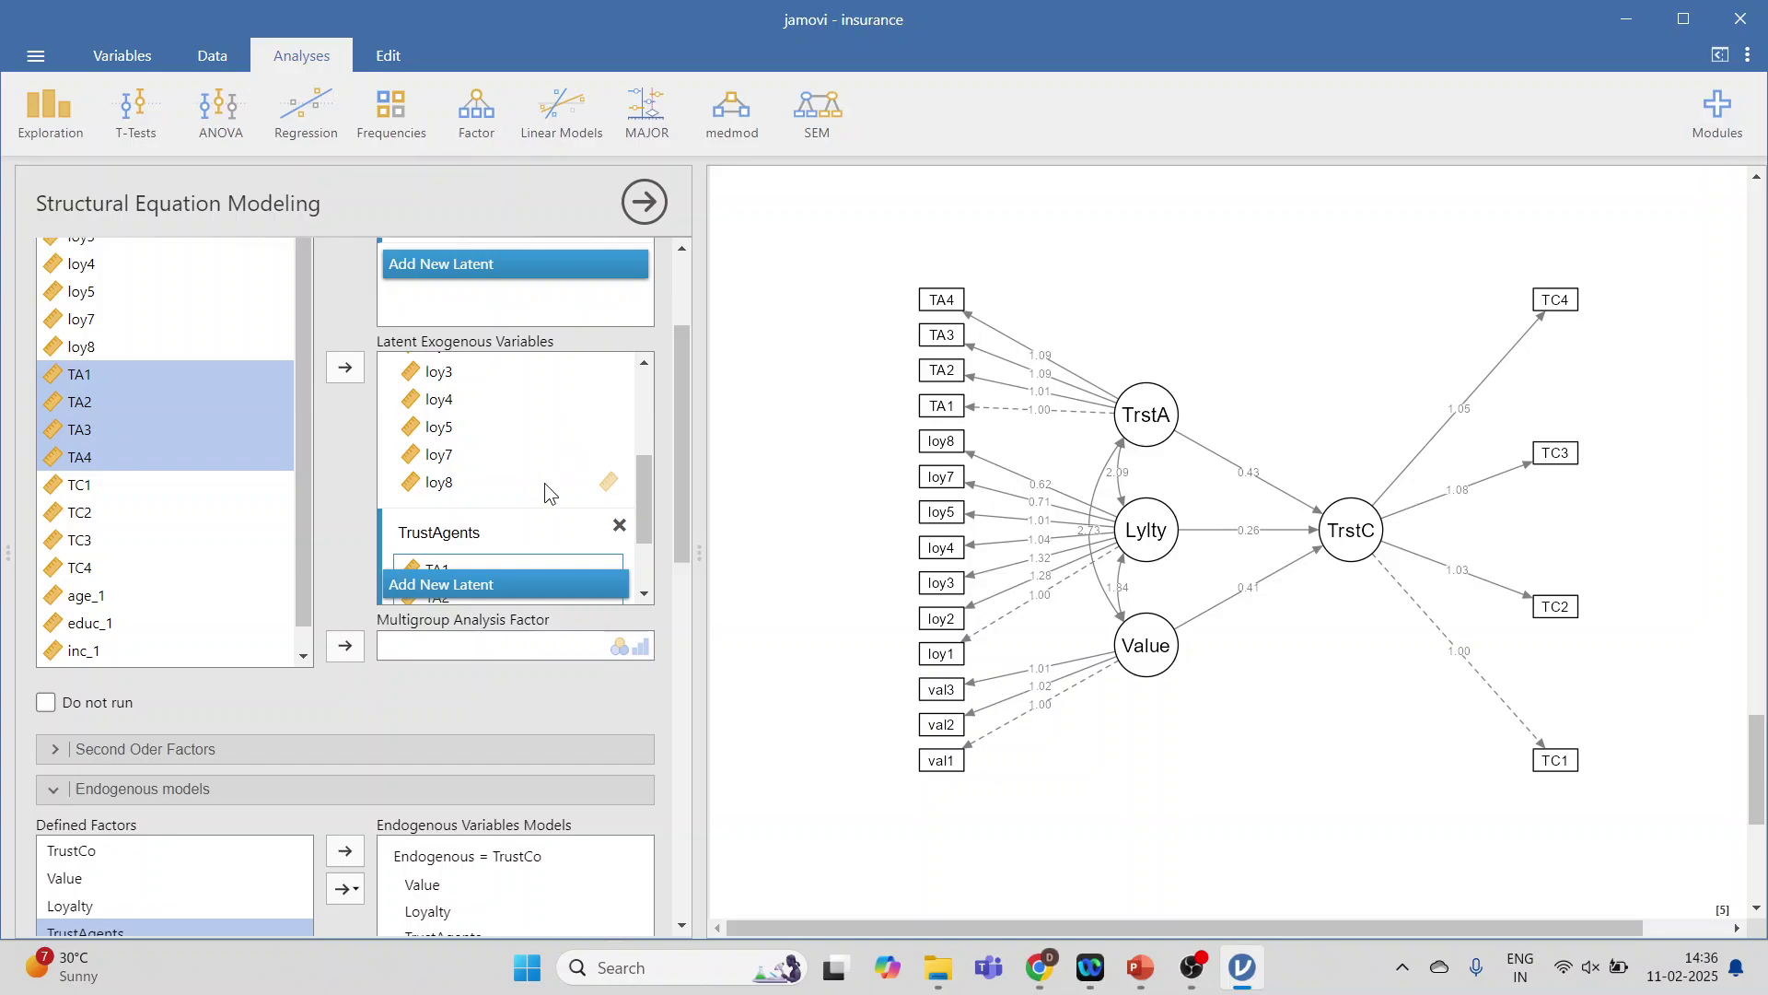
pyautogui.scroll(-2, 496, 533)
pyautogui.scroll(-4, 549, 699)
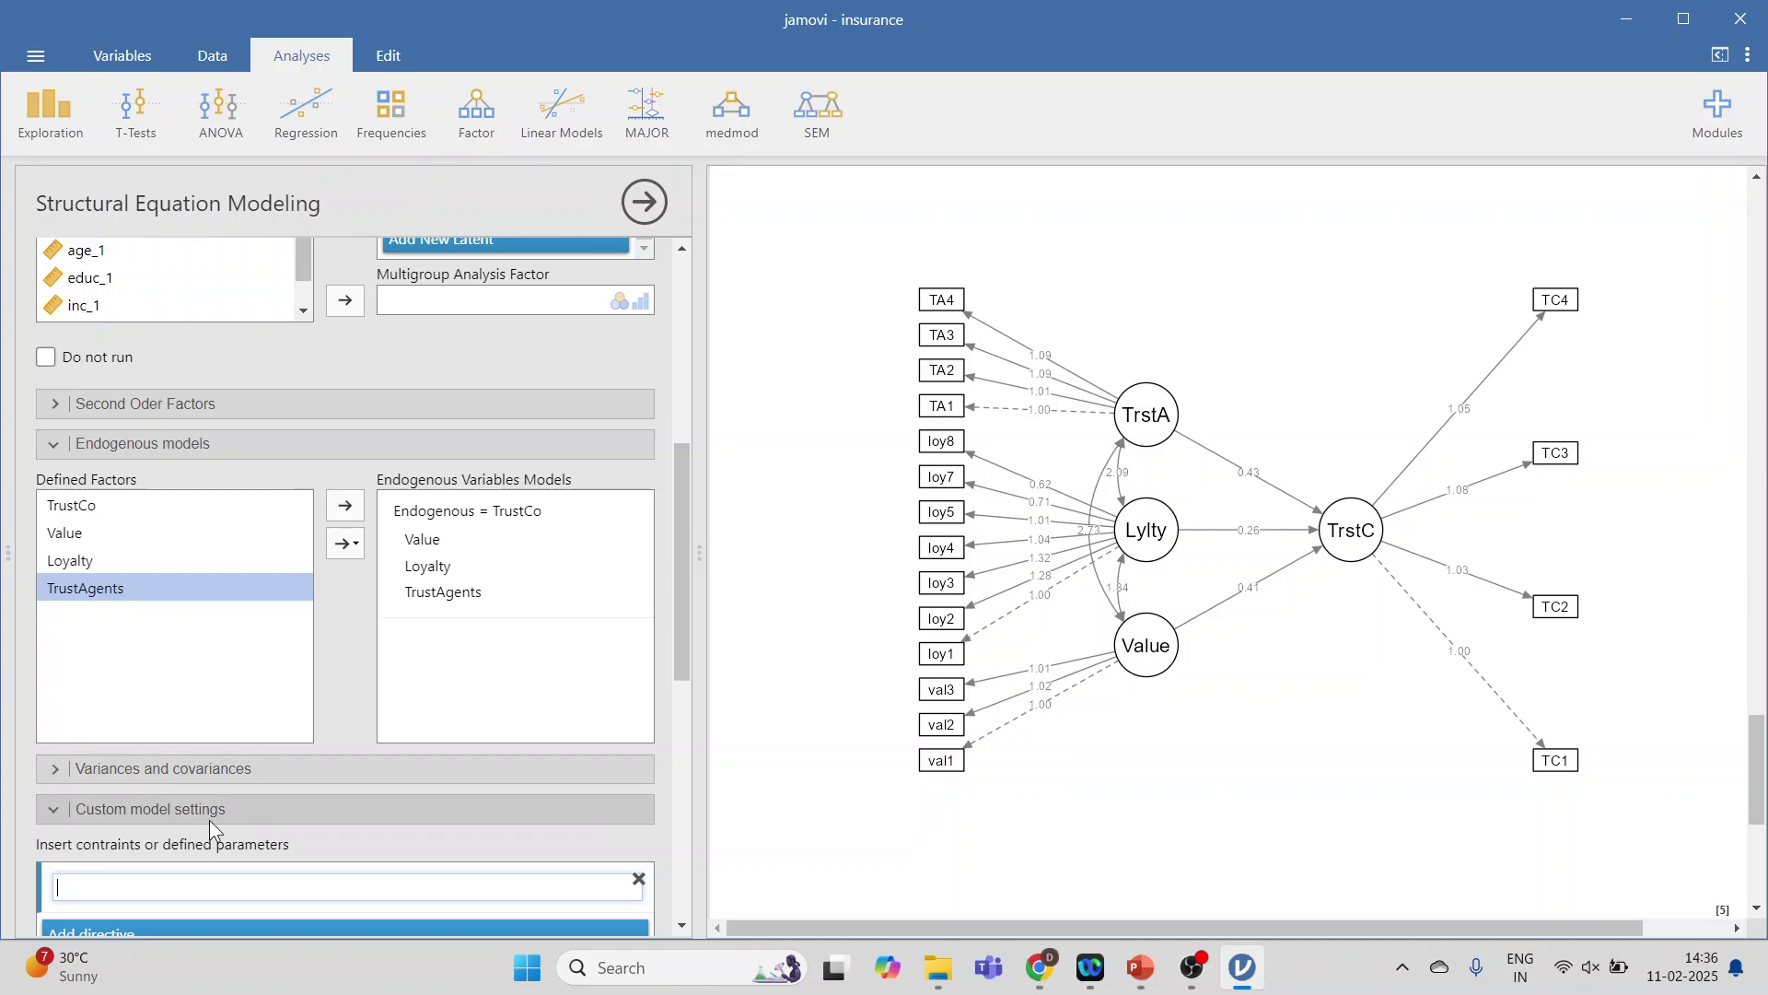
pyautogui.scroll(-2, 119, 820)
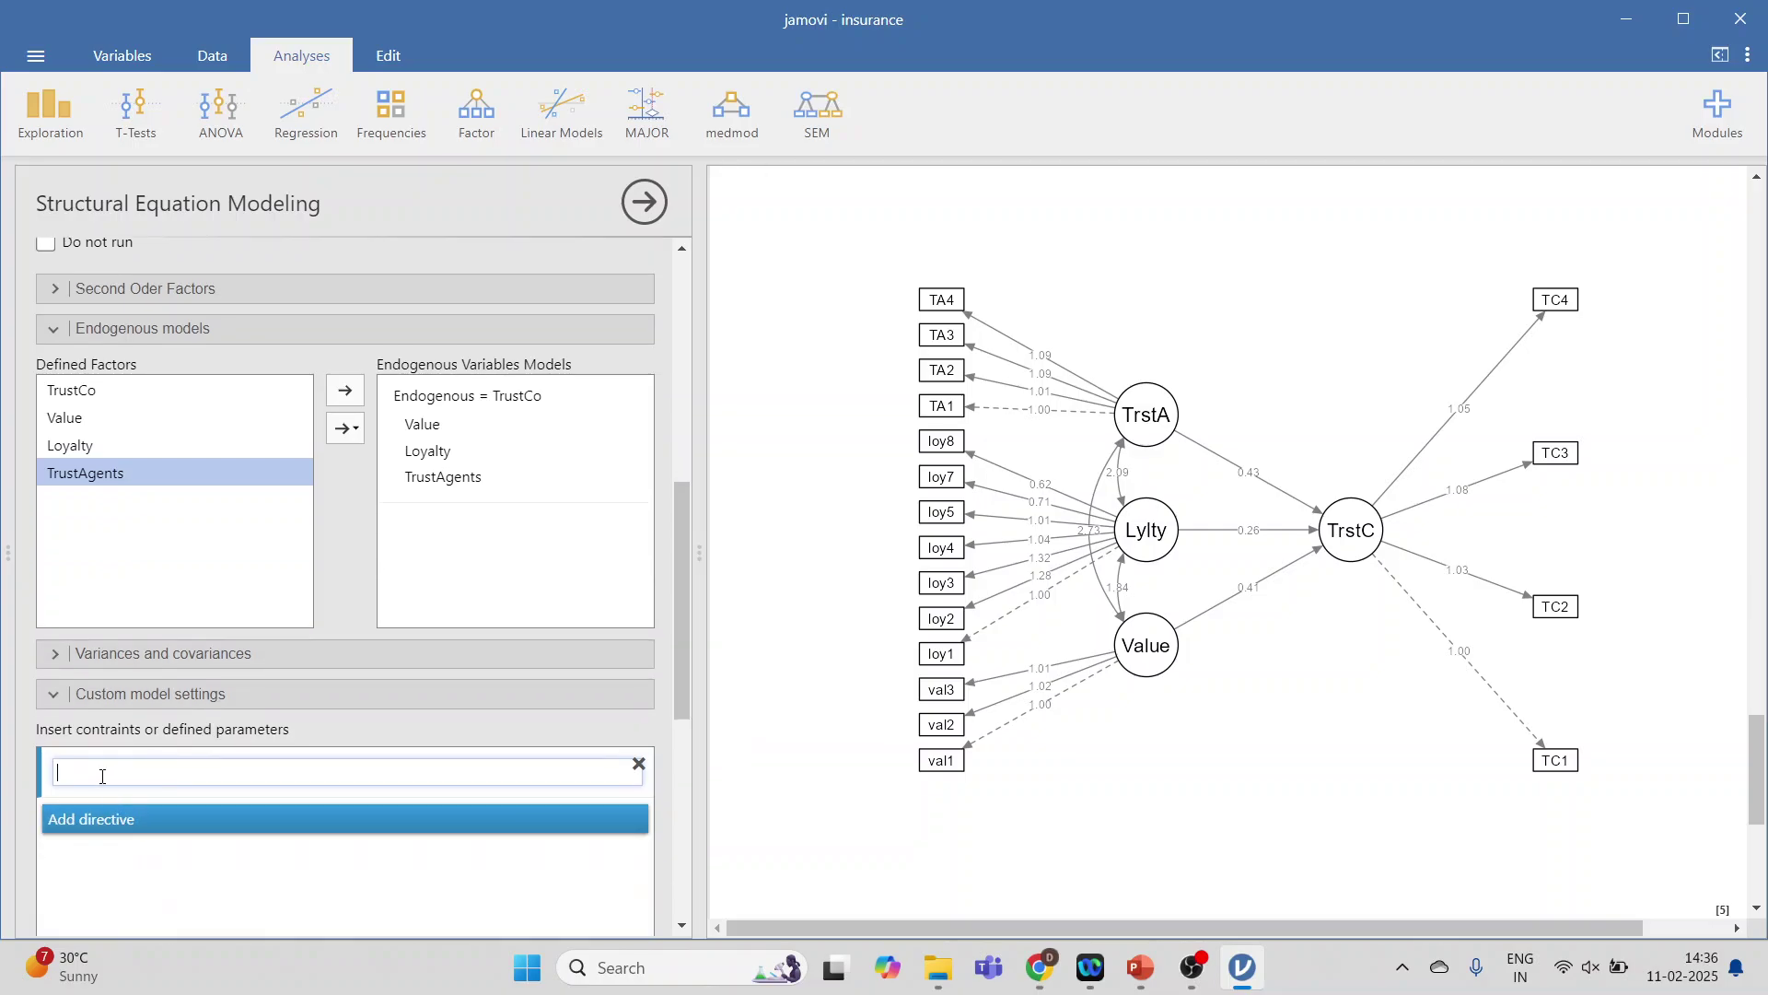
# Step: Enter the directive TrustAgents~Loyalty, then edit it to TrustAgents~Value
pyautogui.write('TrustAgents~Loyalty')
pyautogui.press('Return')
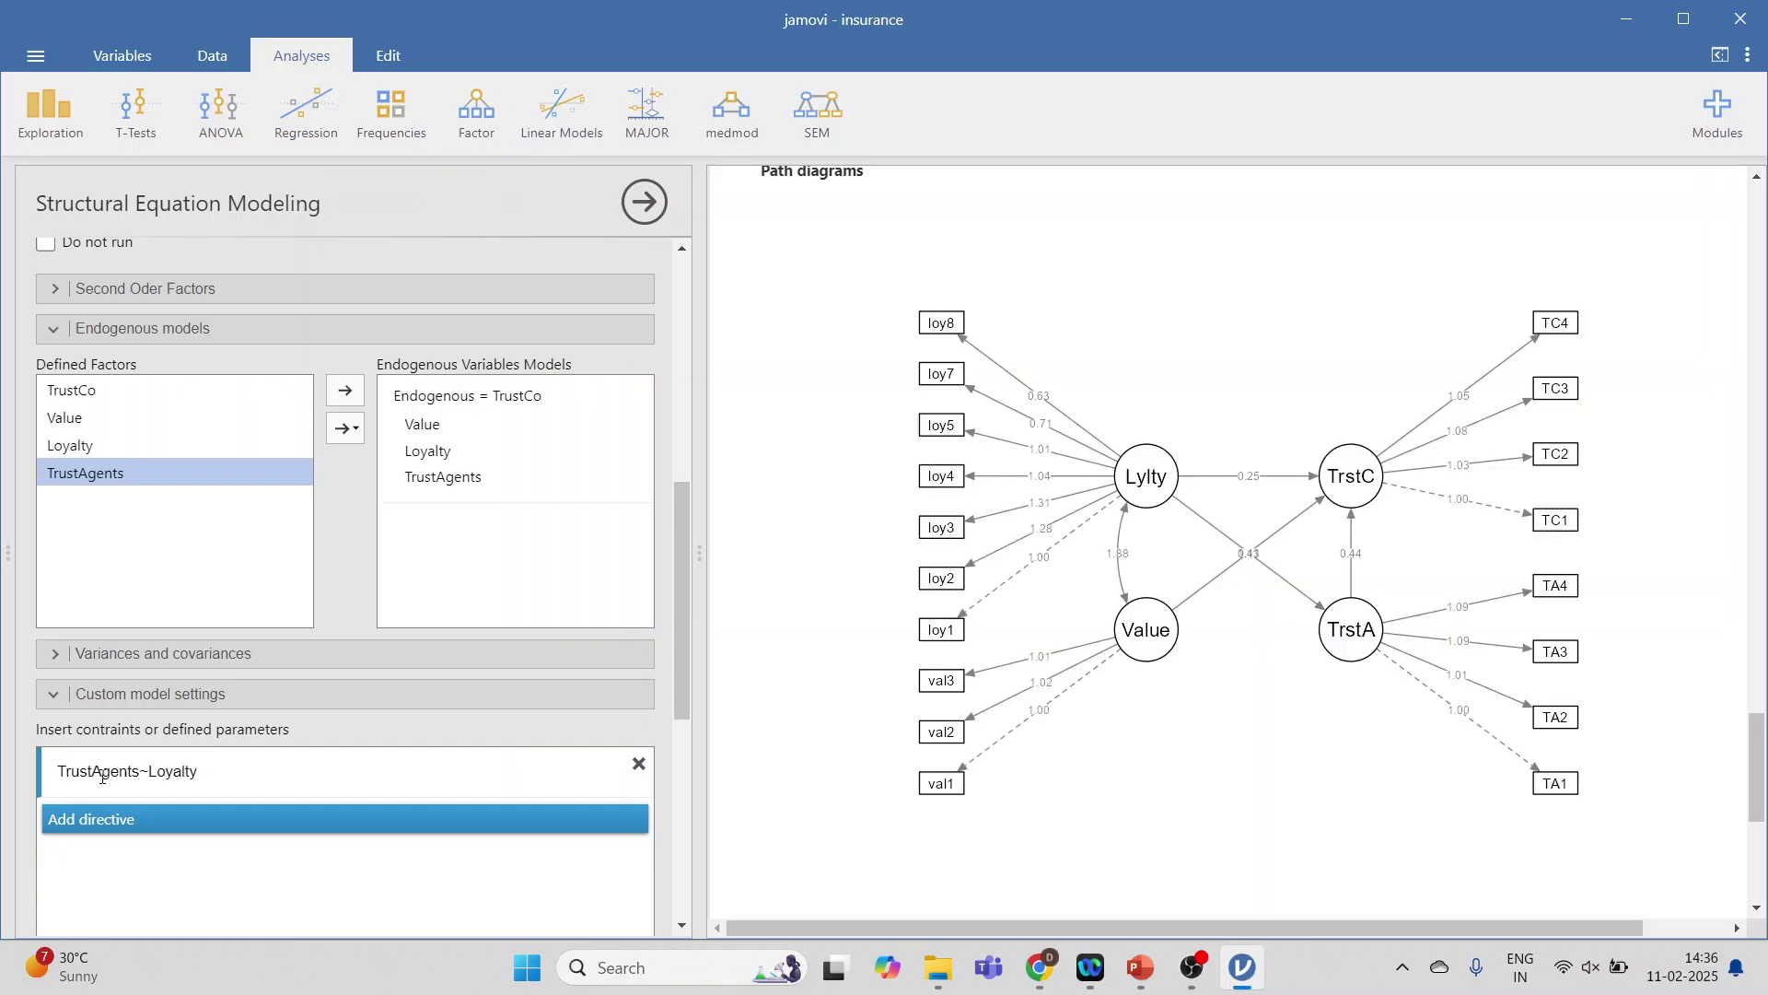
pyautogui.click(201, 772)
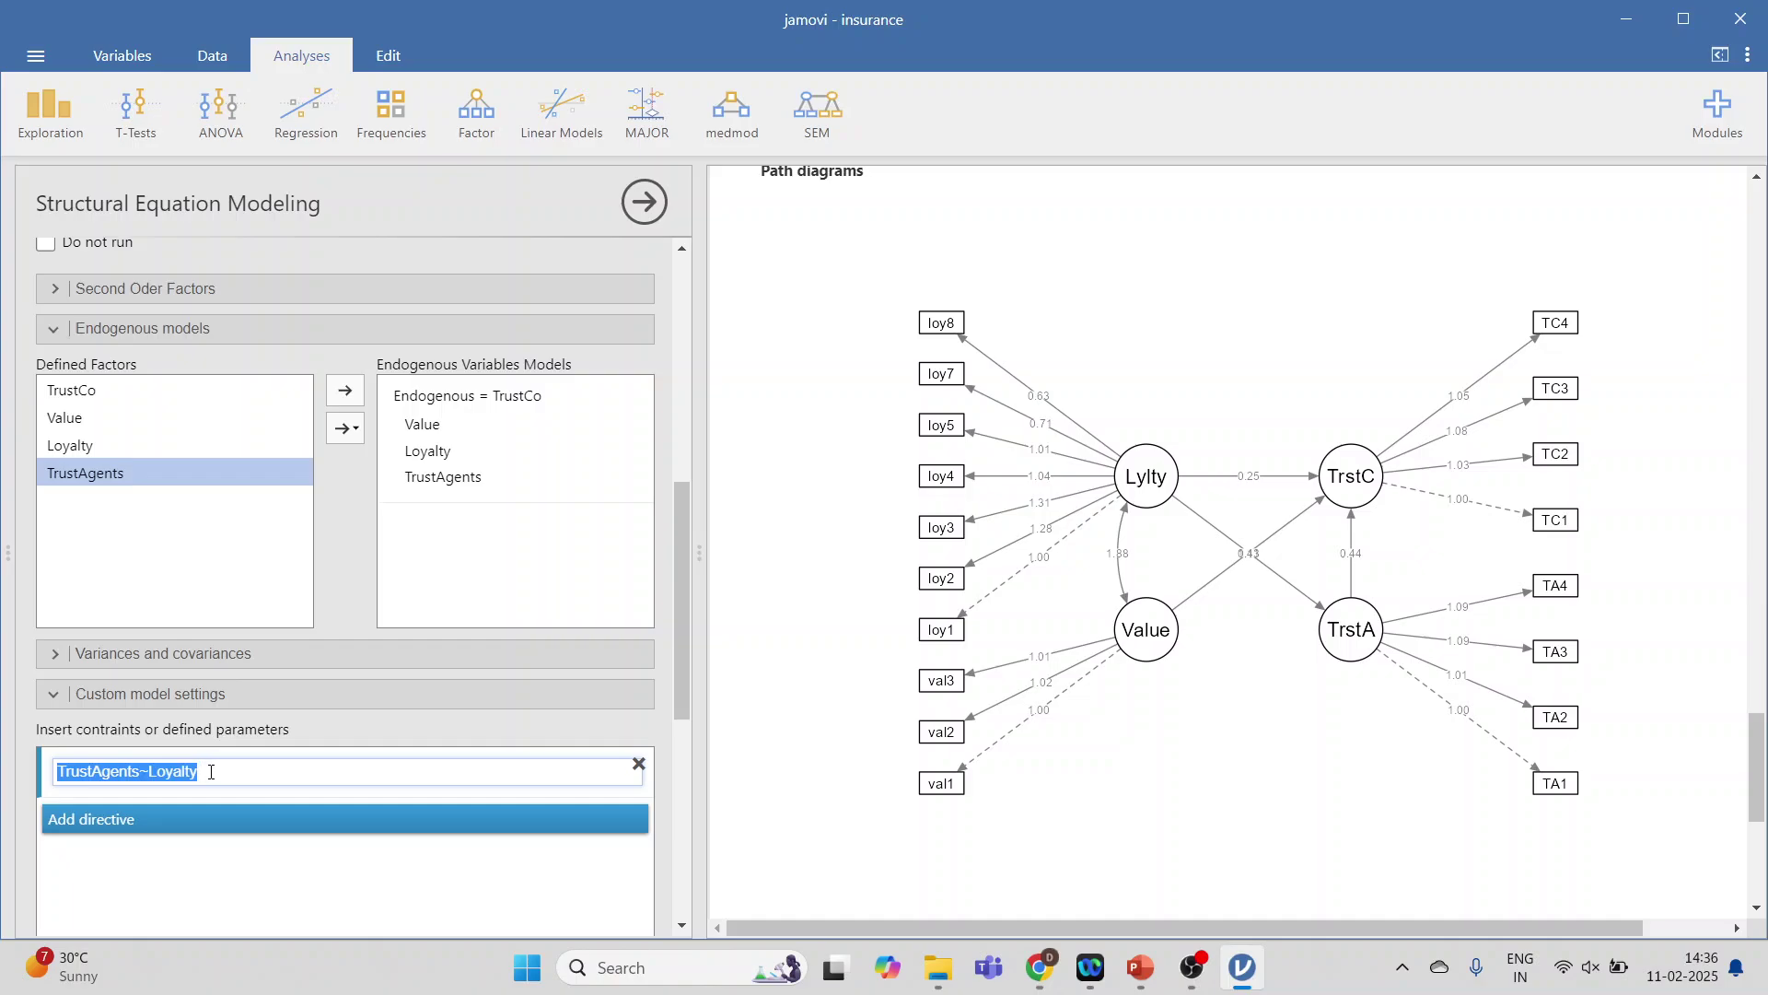
pyautogui.click(211, 772)
pyautogui.press('BackSpace')
pyautogui.press('BackSpace')
pyautogui.press('BackSpace')
pyautogui.press('BackSpace')
pyautogui.press('BackSpace')
pyautogui.press('BackSpace')
pyautogui.press('BackSpace')
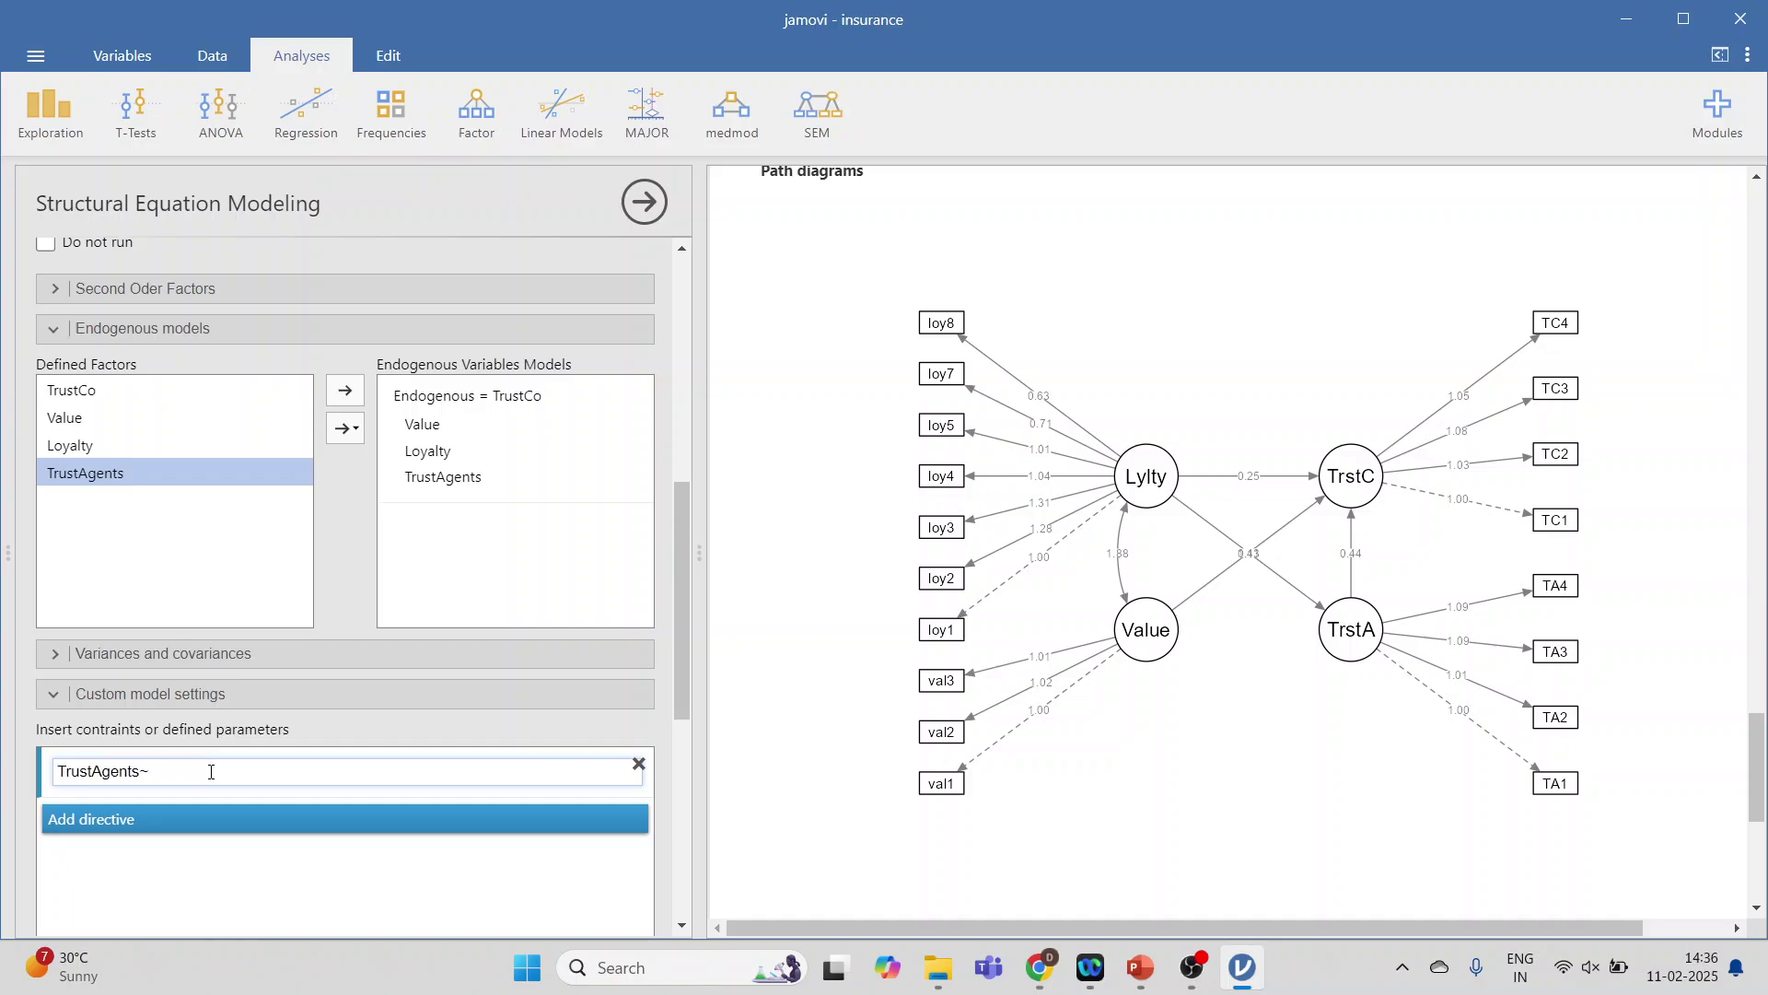
pyautogui.write('Value')
pyautogui.press('Return')
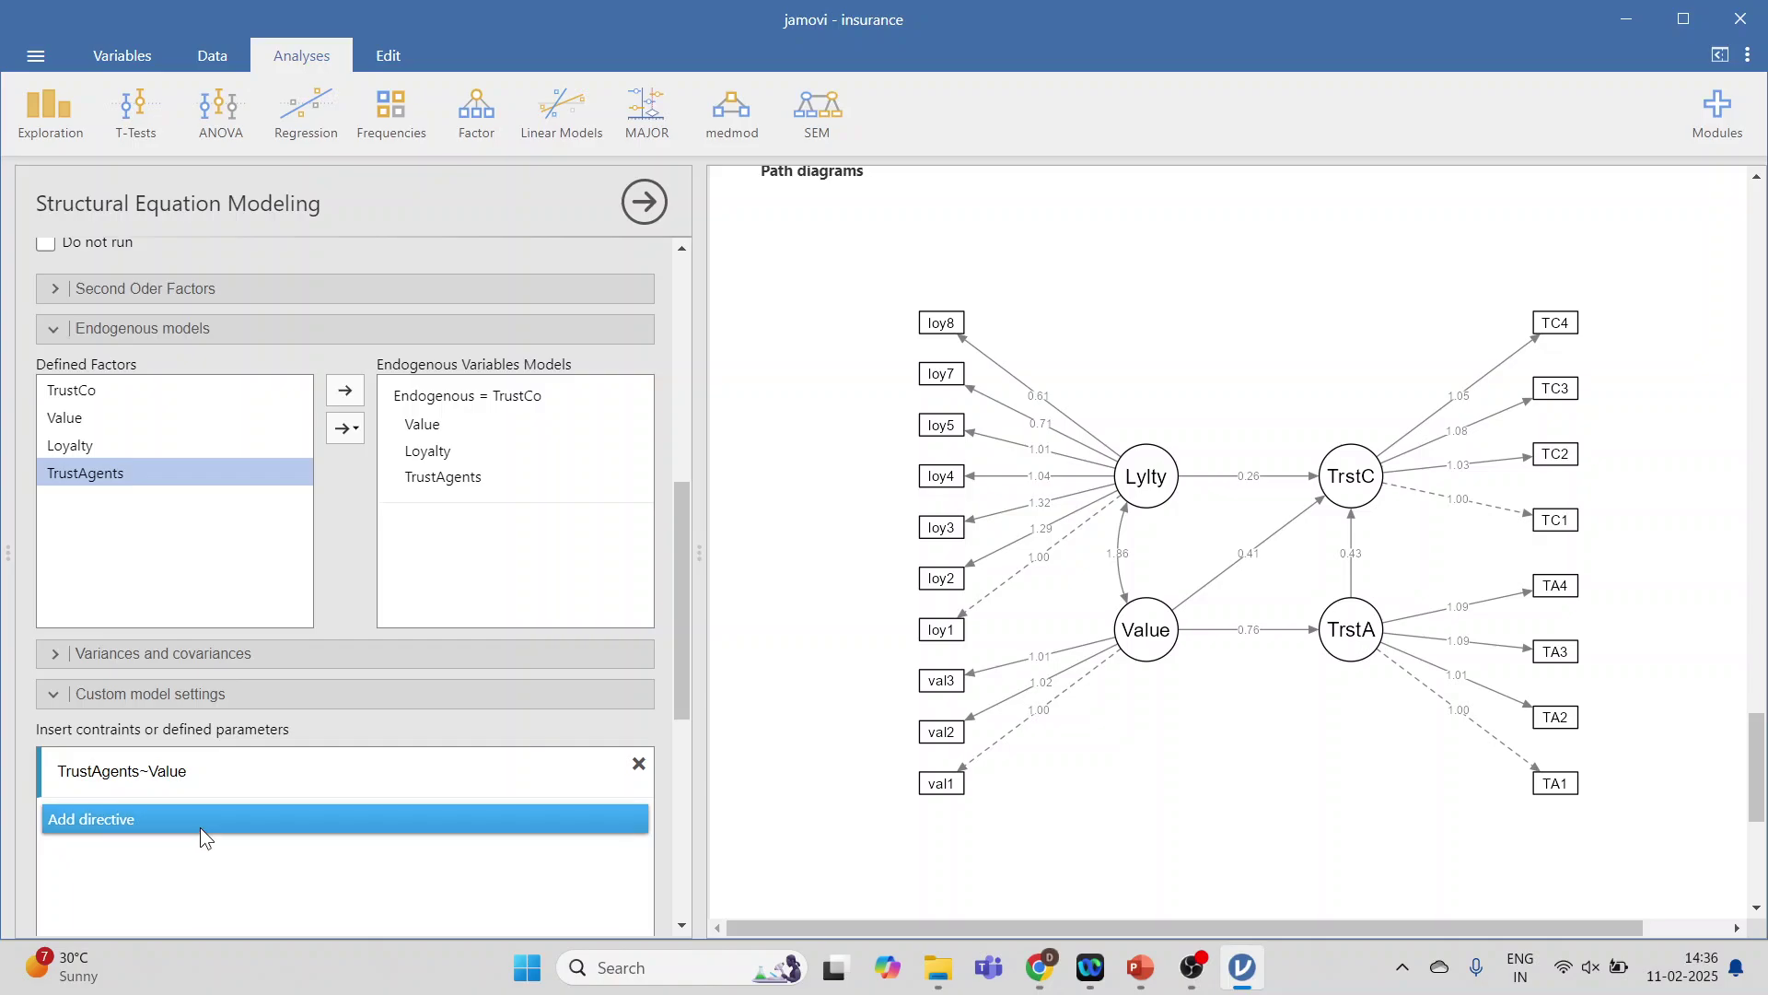
# Step: Add a second directive Loyalty~Value and remove the extra empty entry
pyautogui.click(152, 821)
pyautogui.click(113, 821)
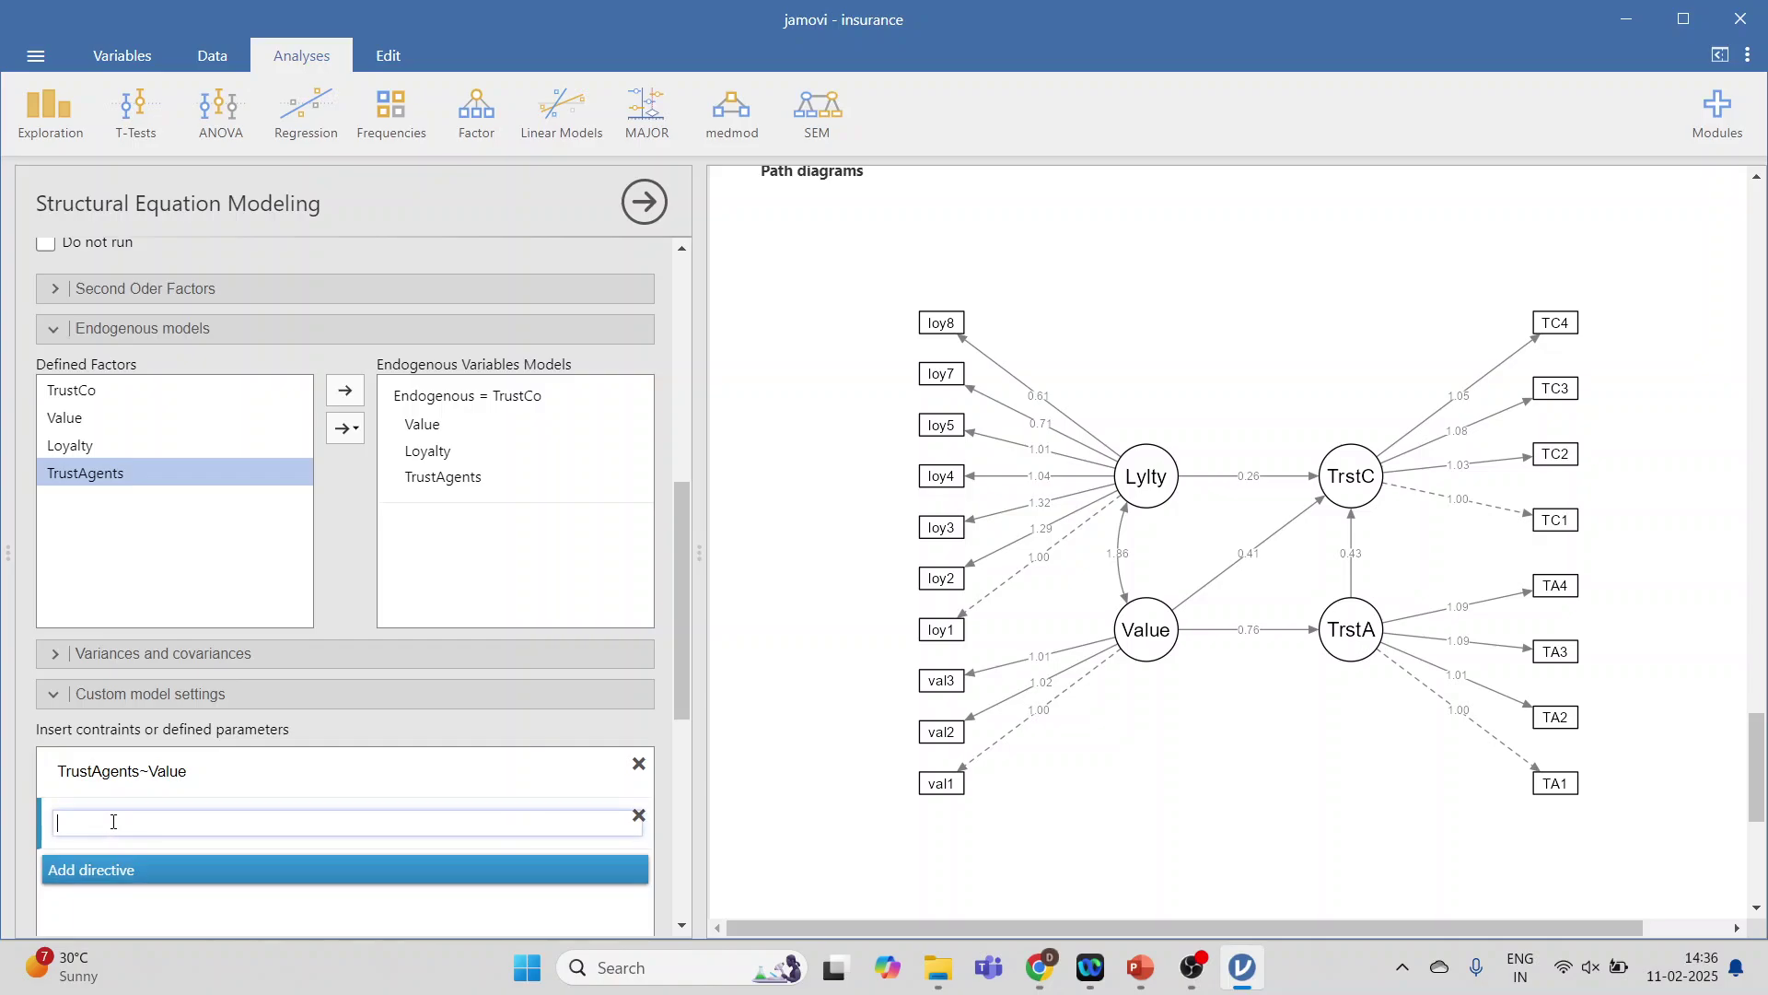
pyautogui.write('Loyalty~Value')
pyautogui.click(142, 871)
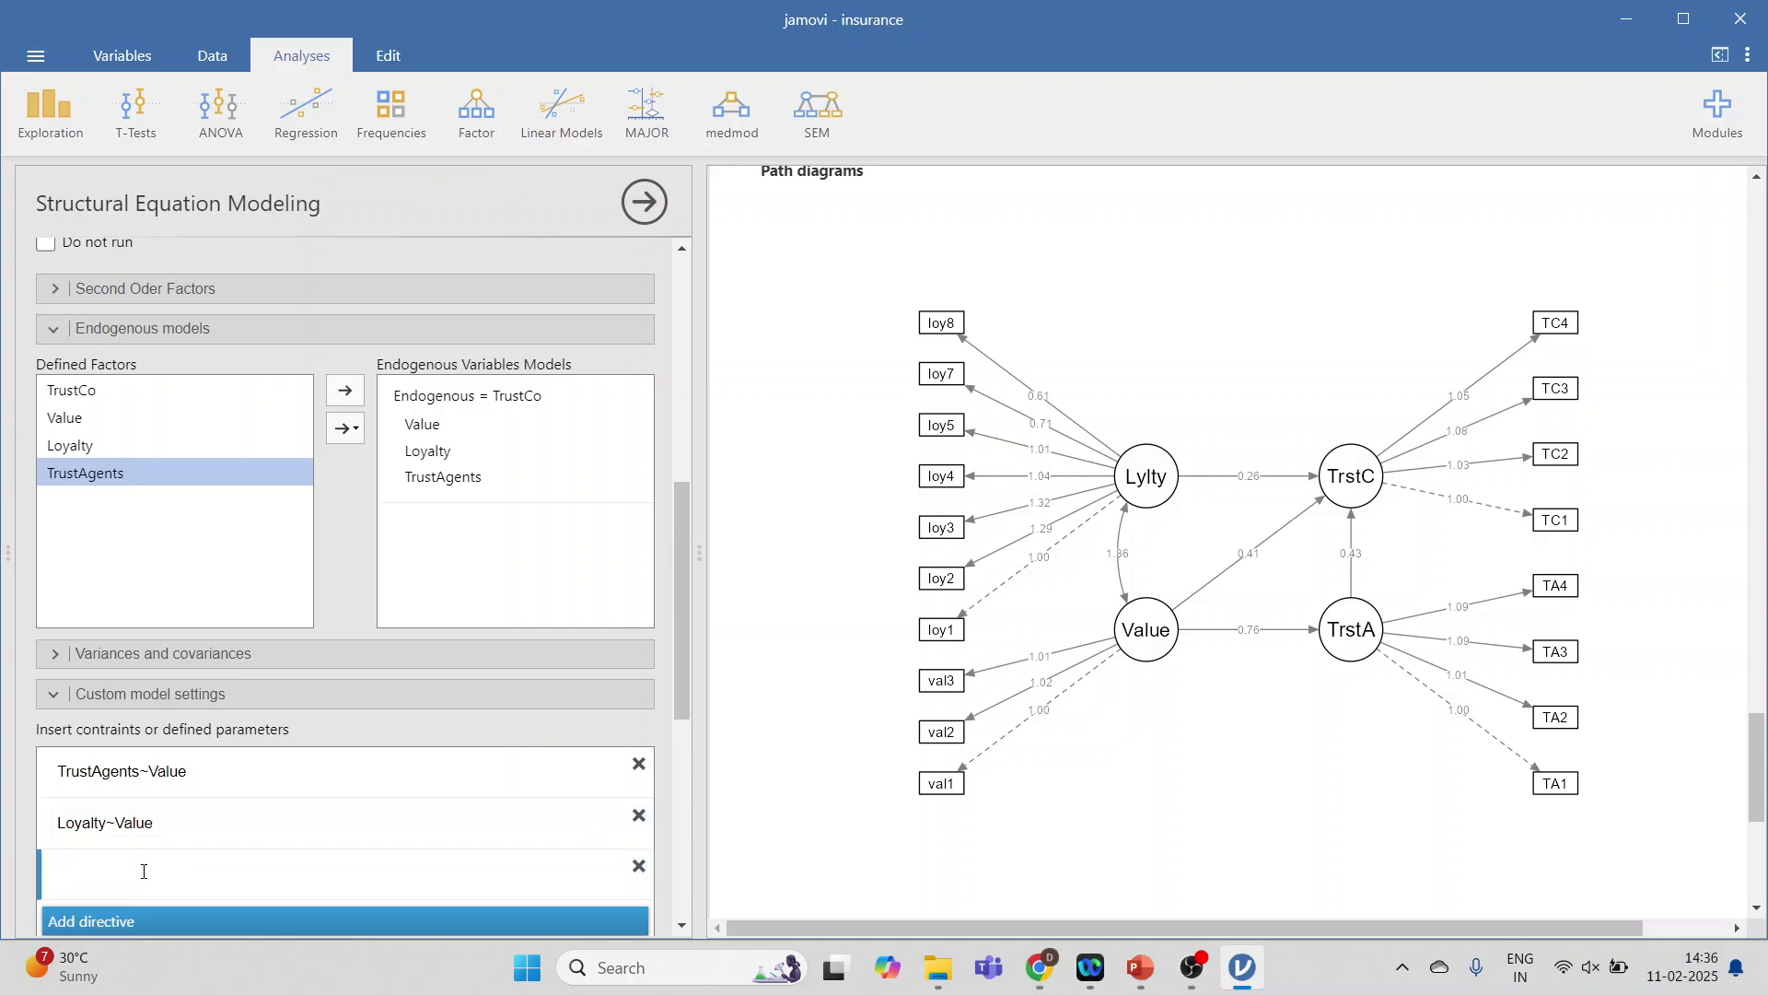
pyautogui.click(639, 866)
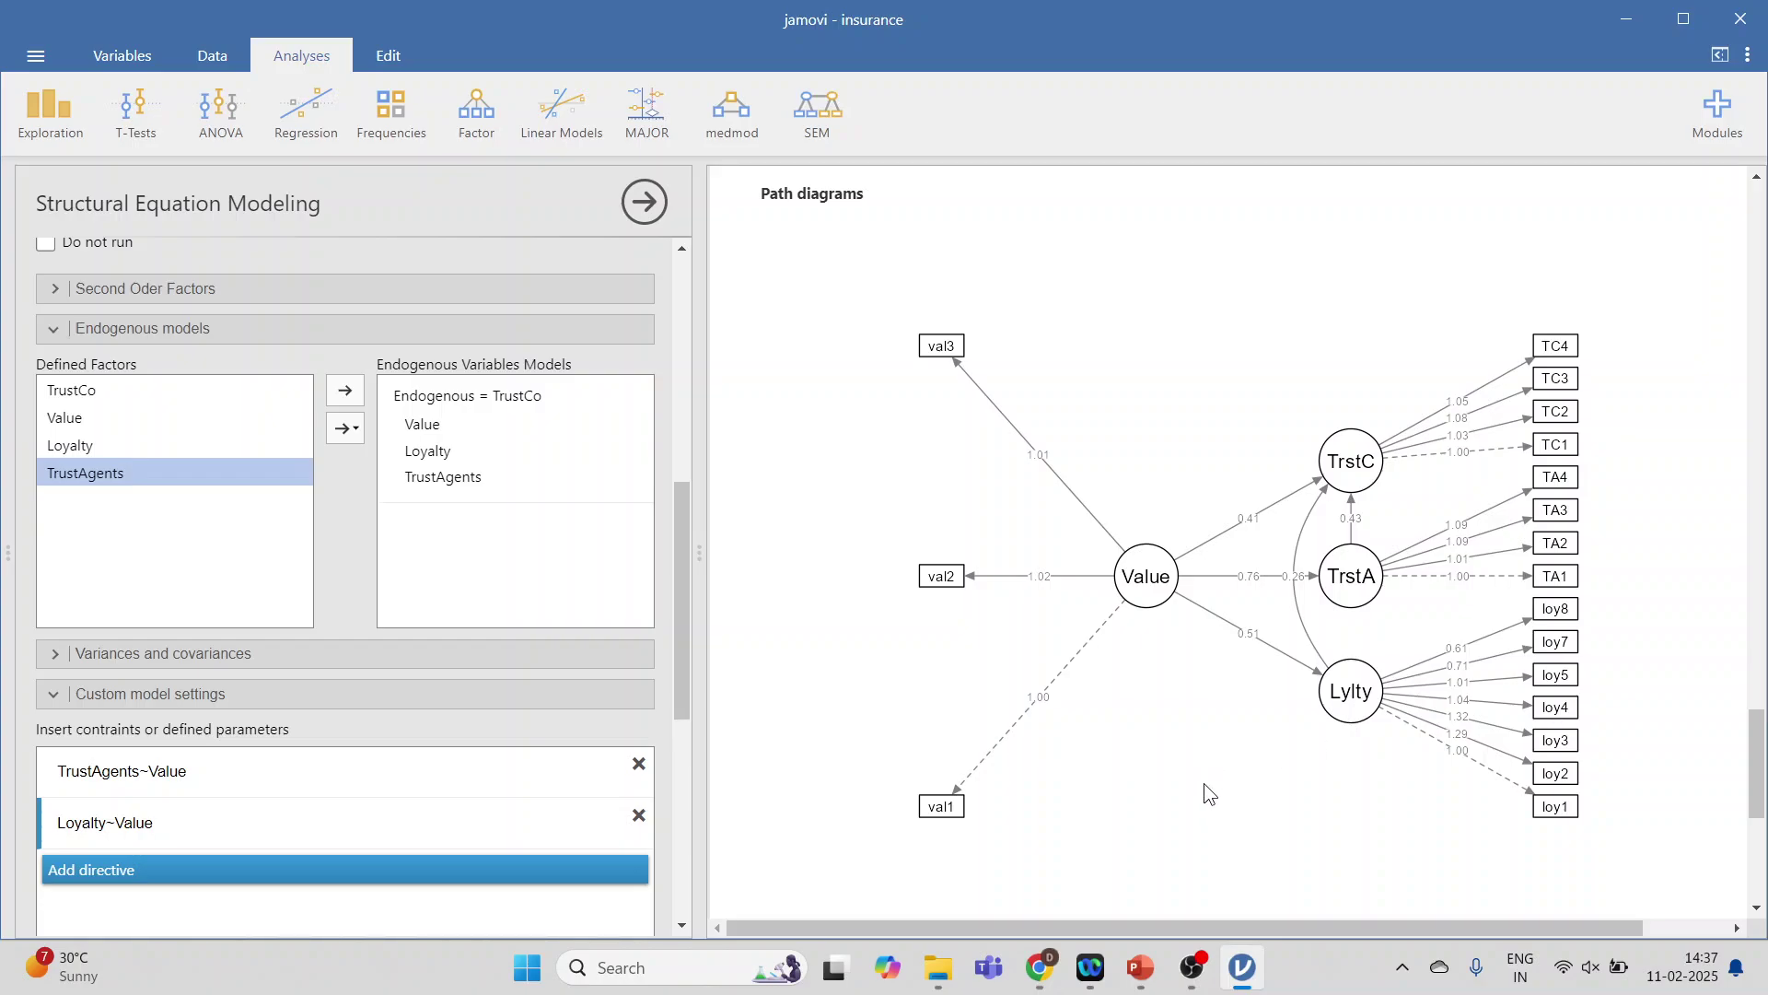
# Step: Collapse custom constraints and enable Indirect Effects in the Parameters options
pyautogui.scroll(5, 1201, 788)
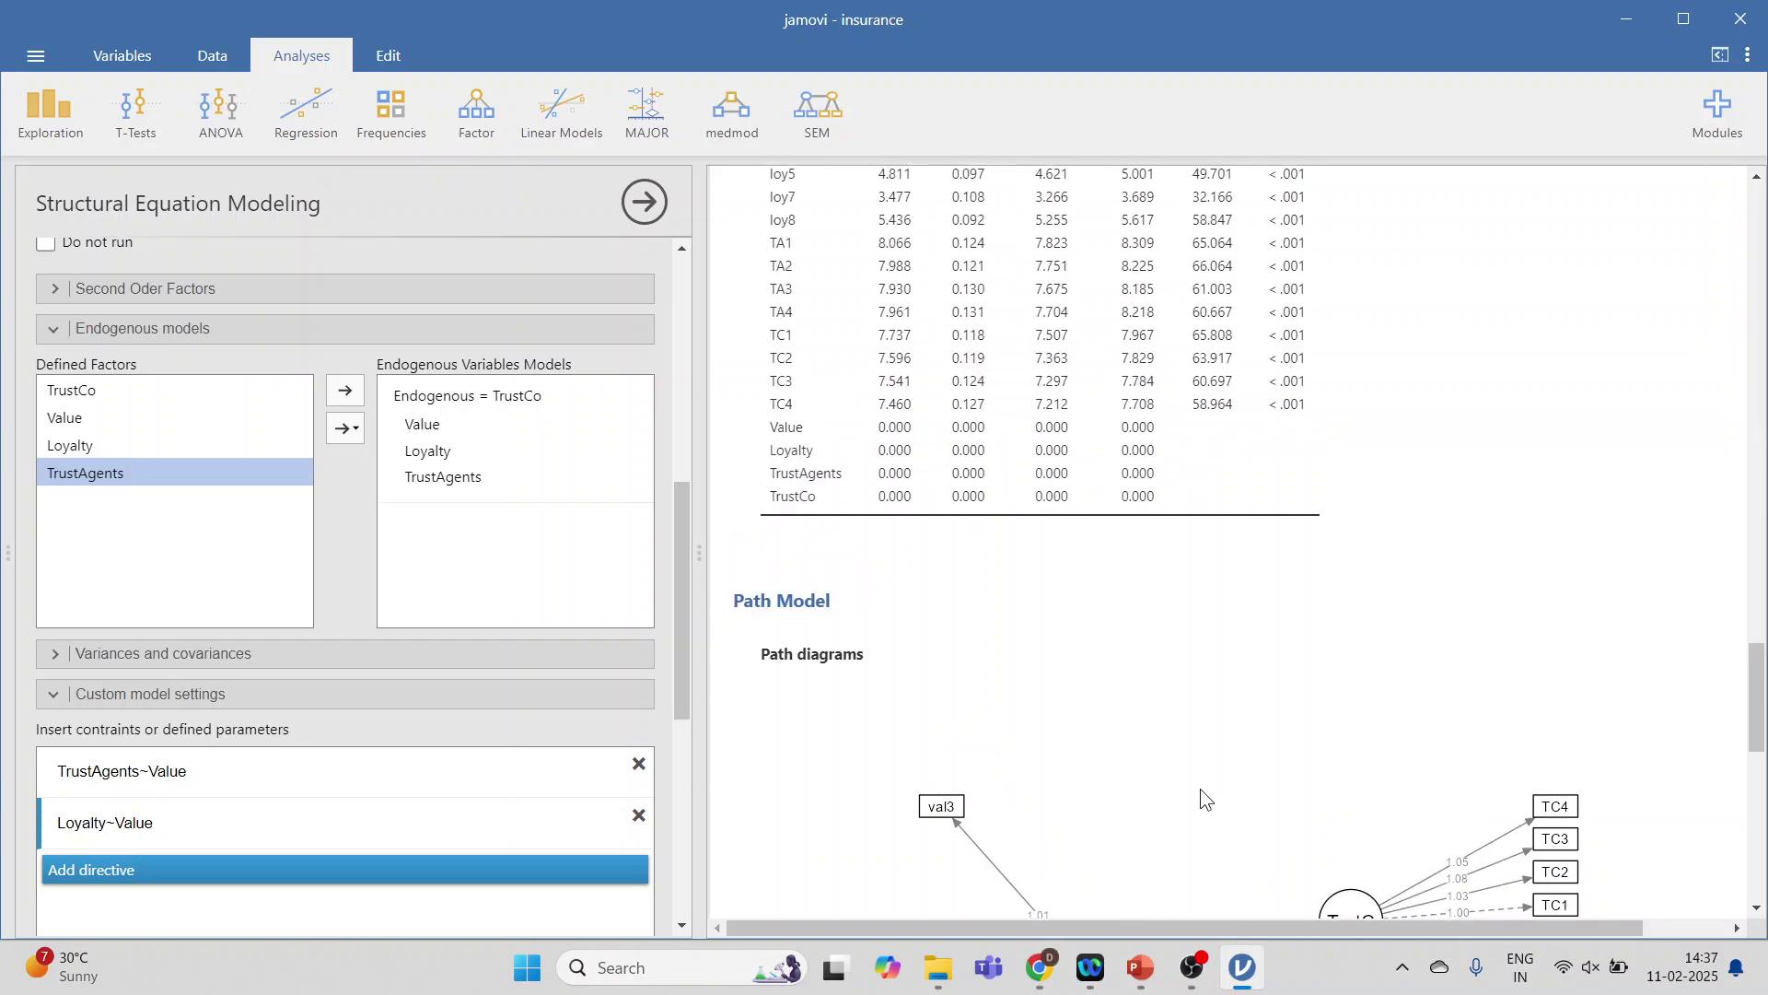
pyautogui.click(101, 695)
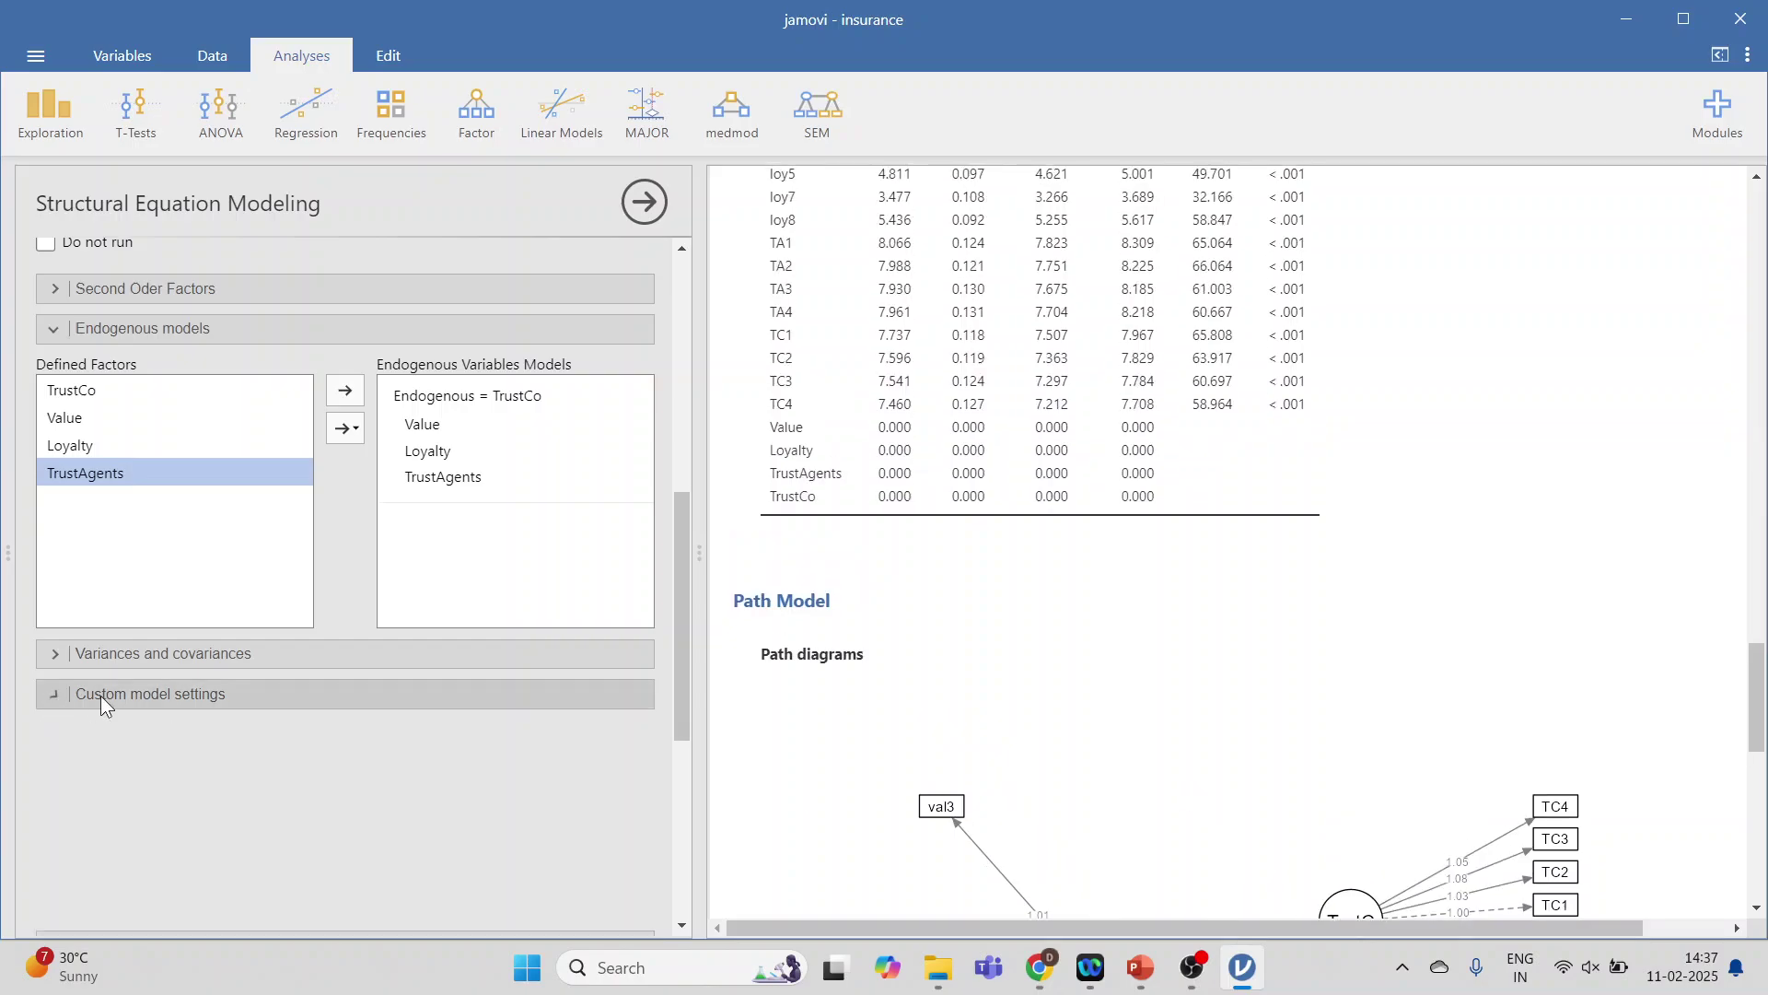
pyautogui.scroll(-3, 111, 689)
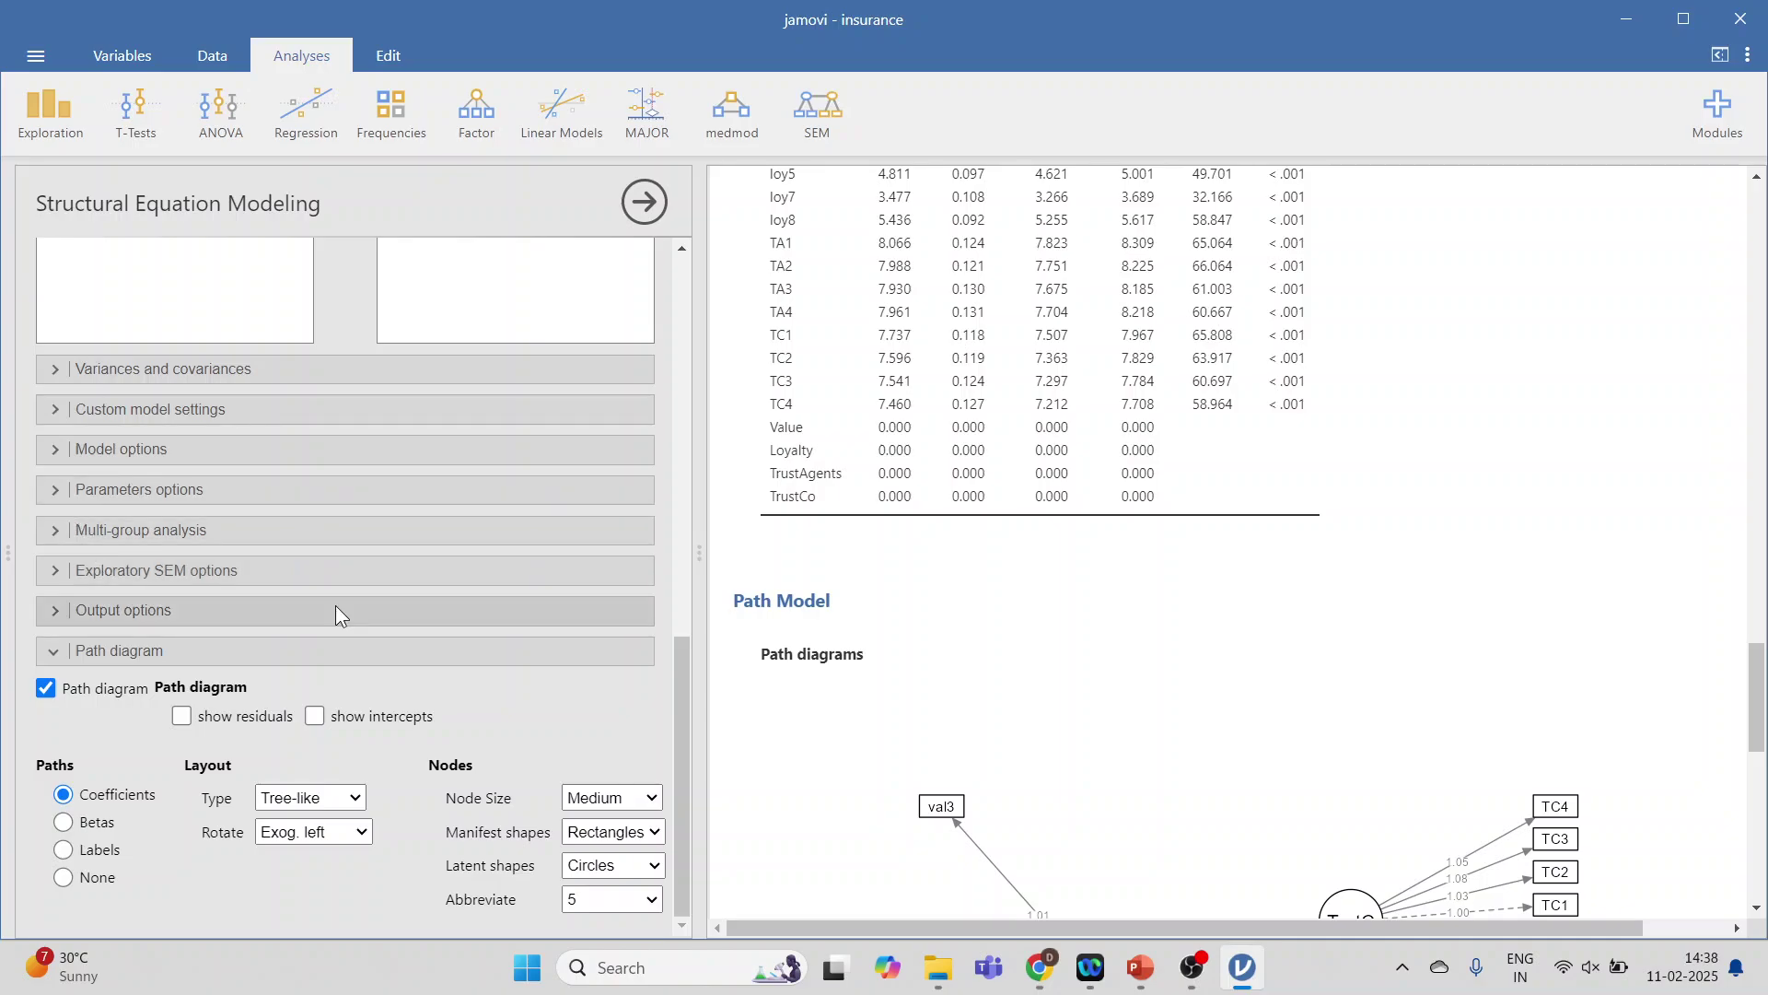
pyautogui.click(52, 490)
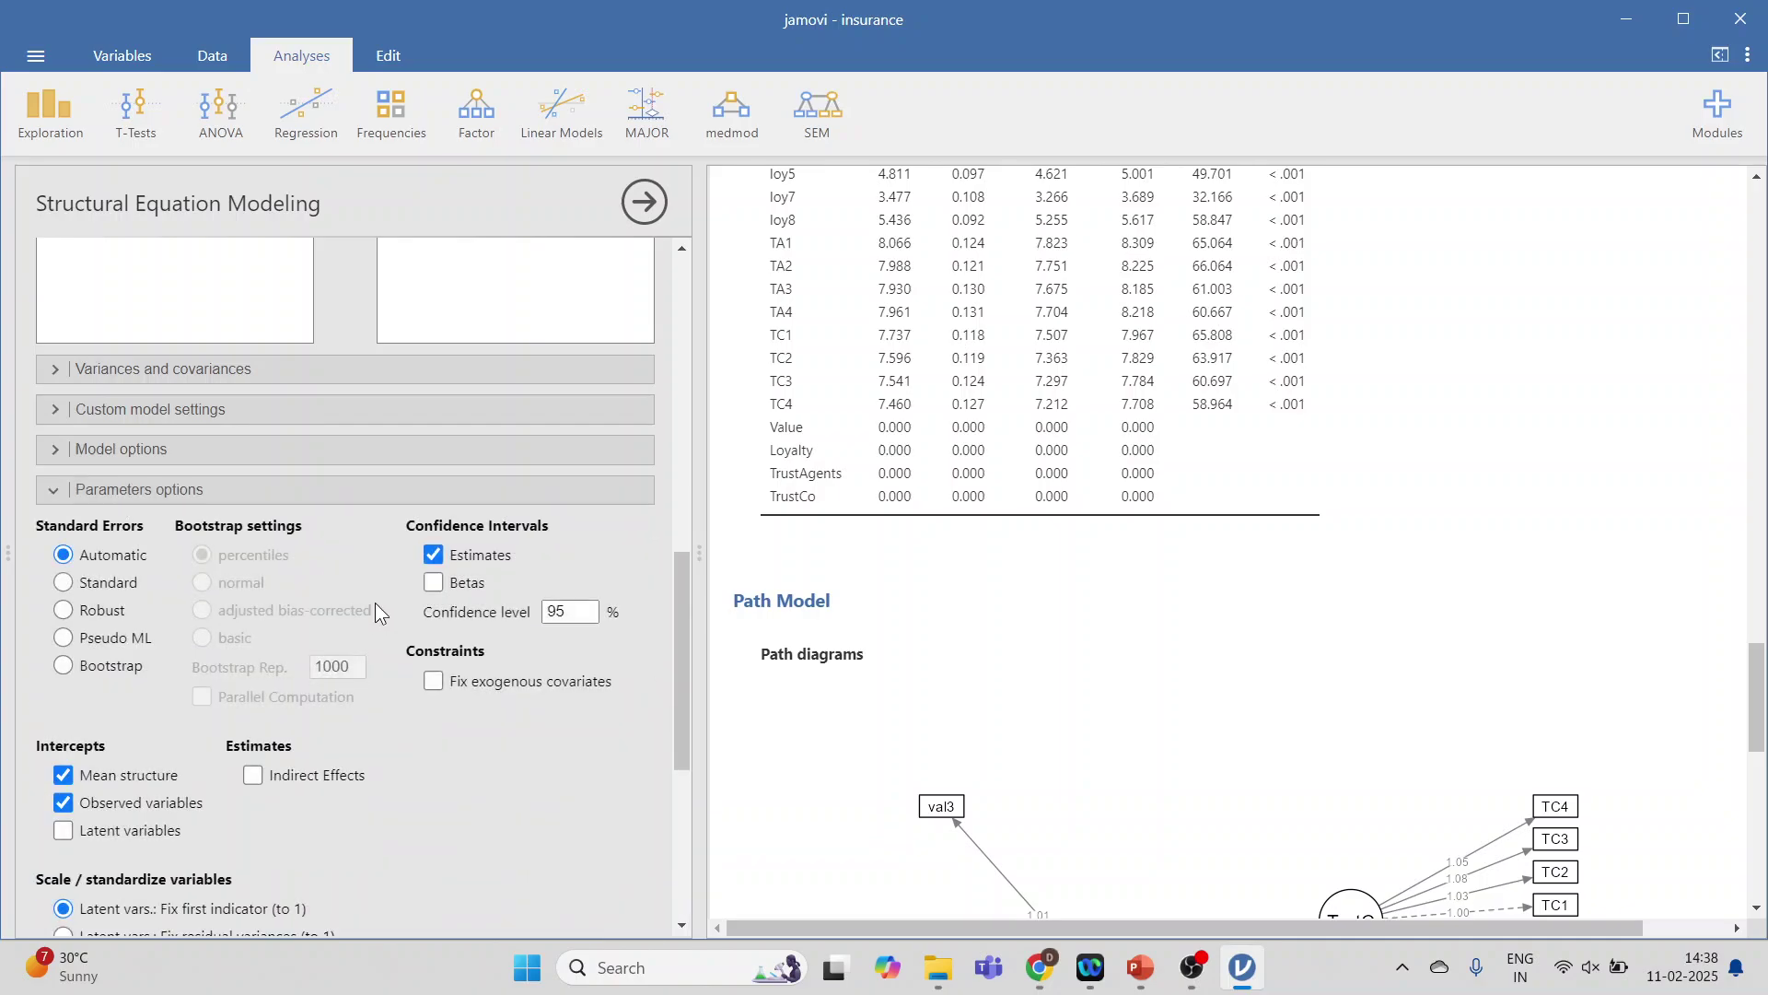
pyautogui.click(254, 775)
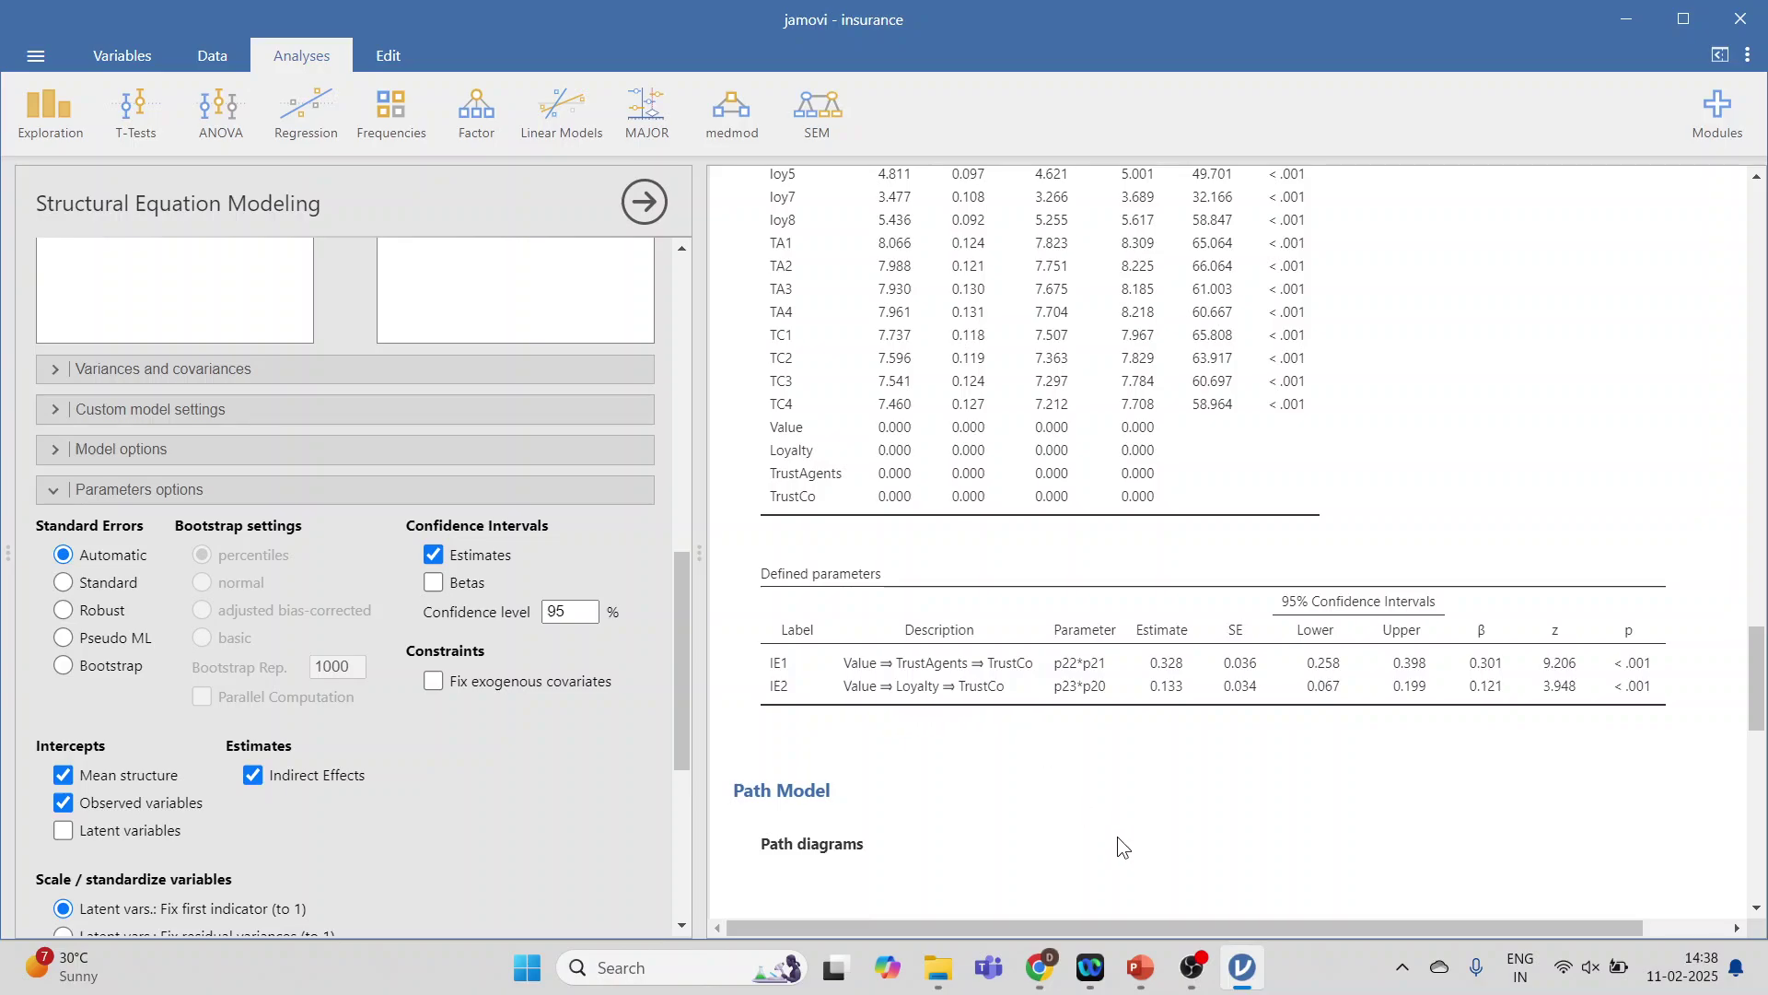
# Step: Present the Parallel Mediation Analysis PowerPoint slideshow from slide 2
pyautogui.moveTo(1147, 967)
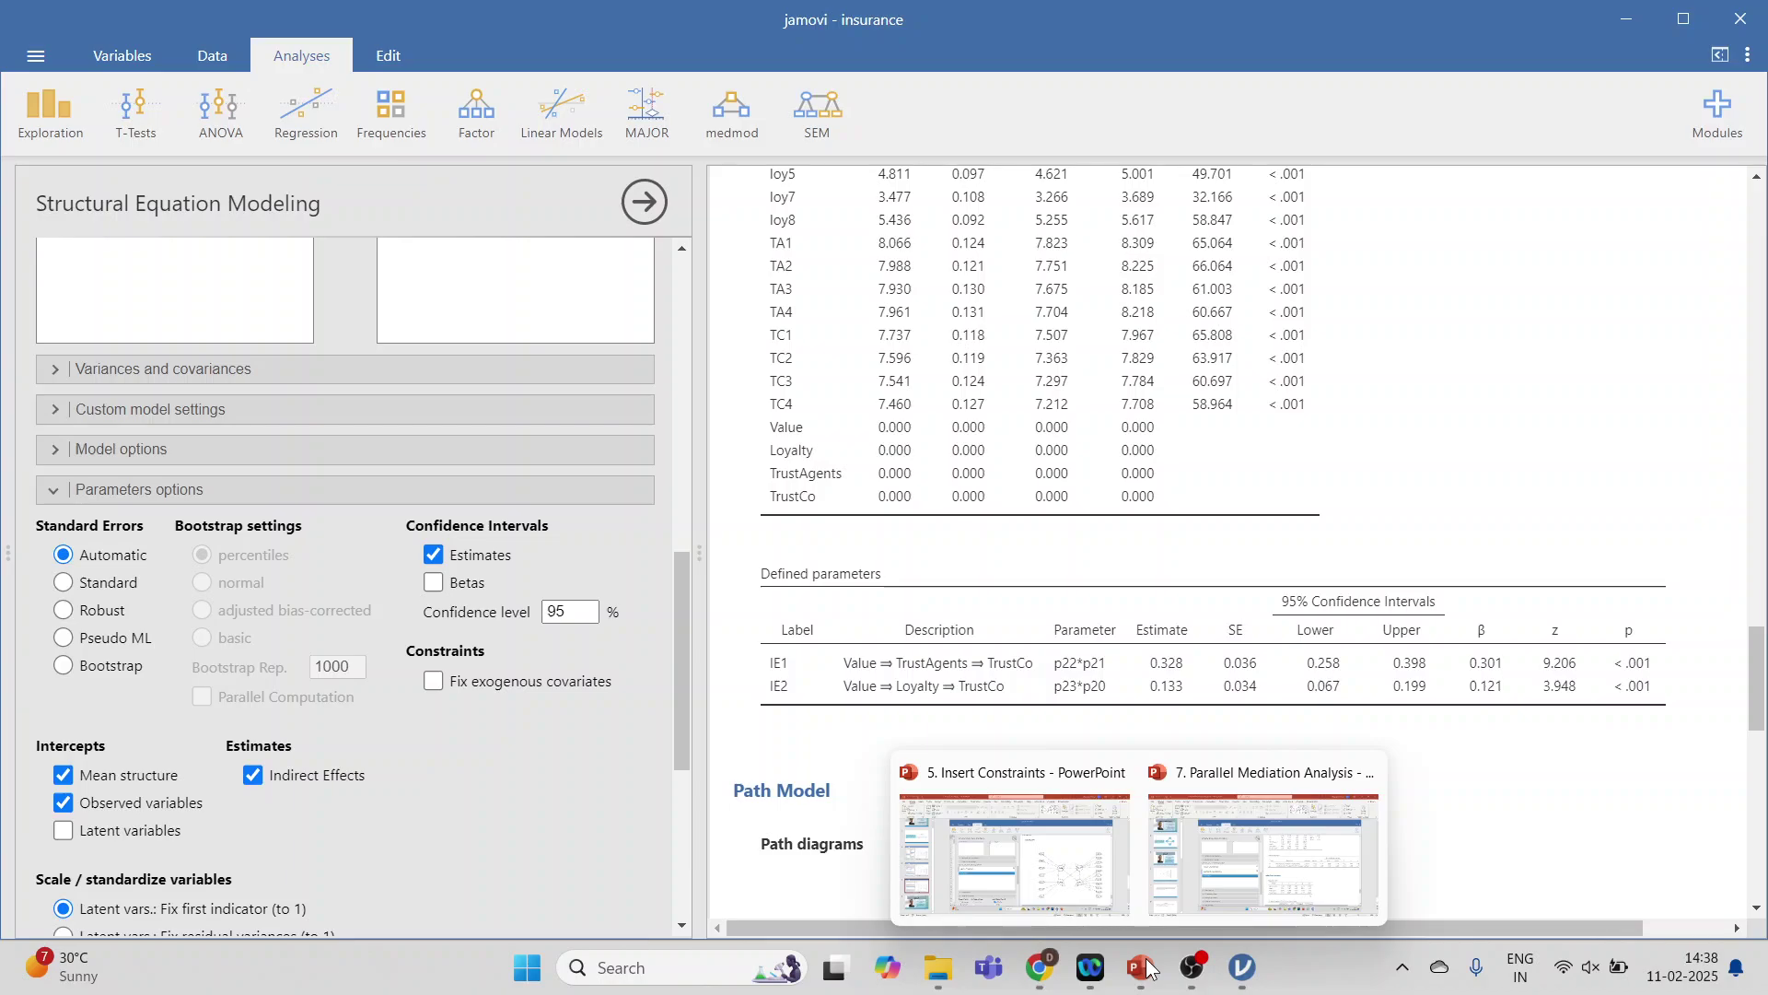
pyautogui.click(1263, 852)
pyautogui.click(132, 363)
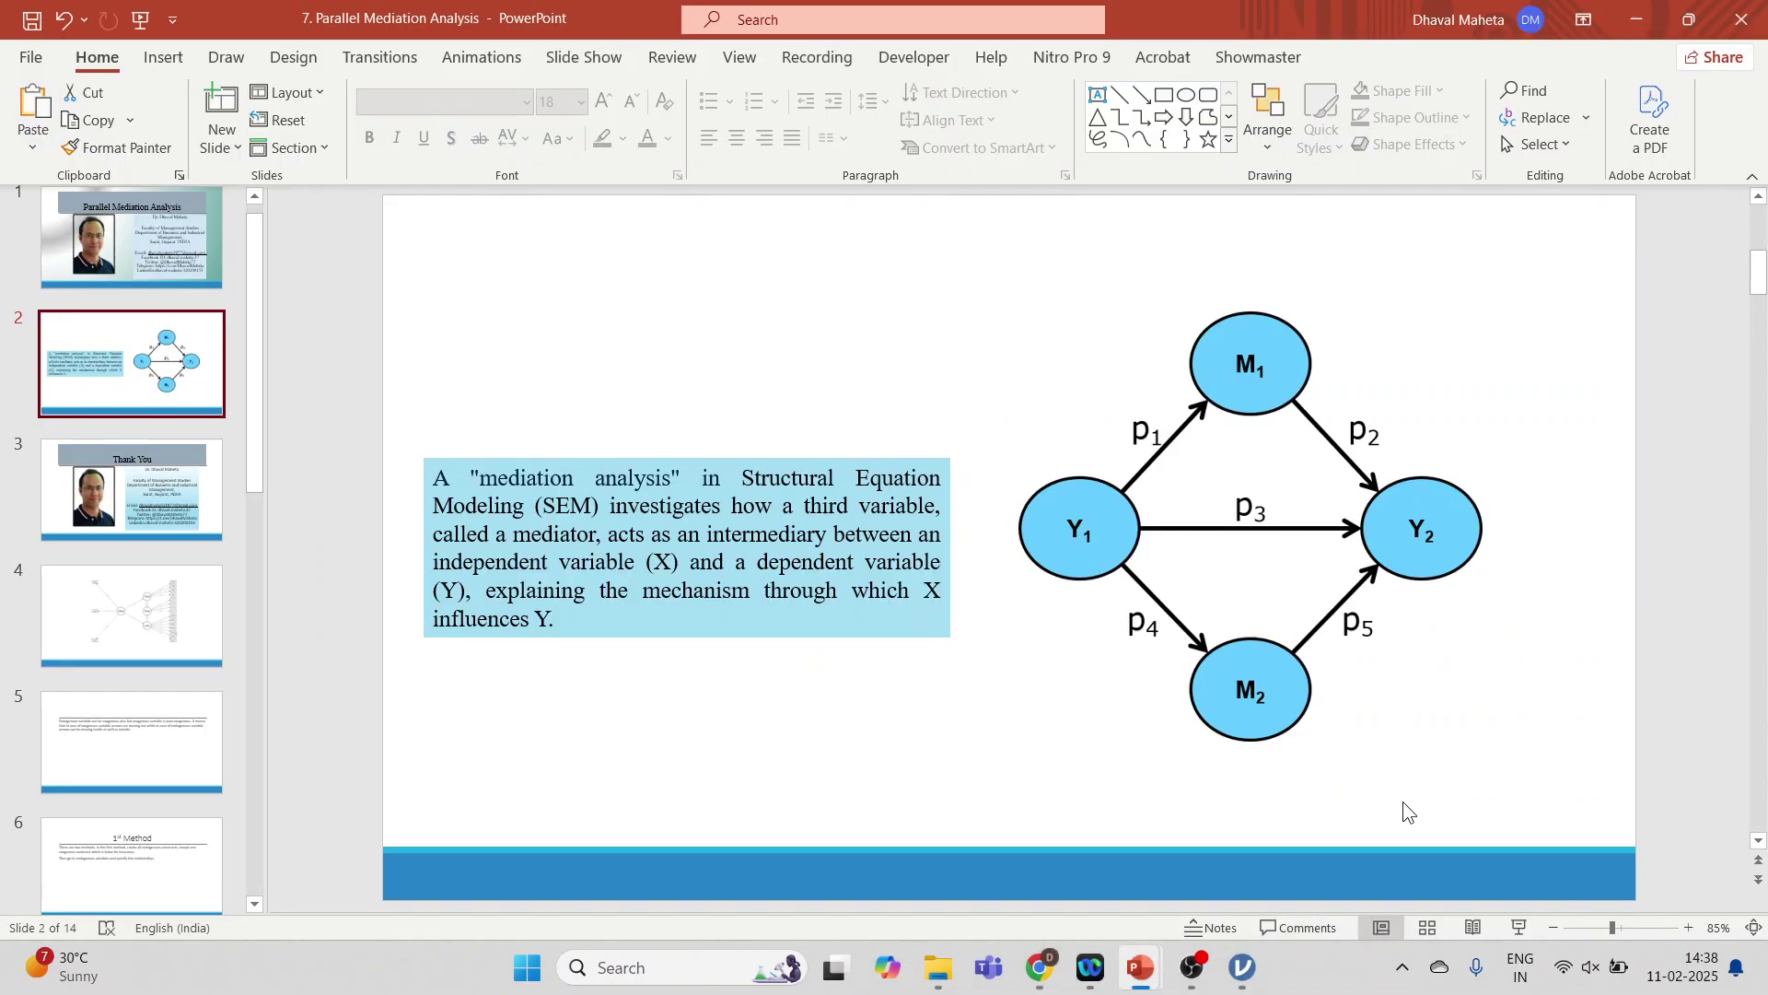
pyautogui.click(1519, 928)
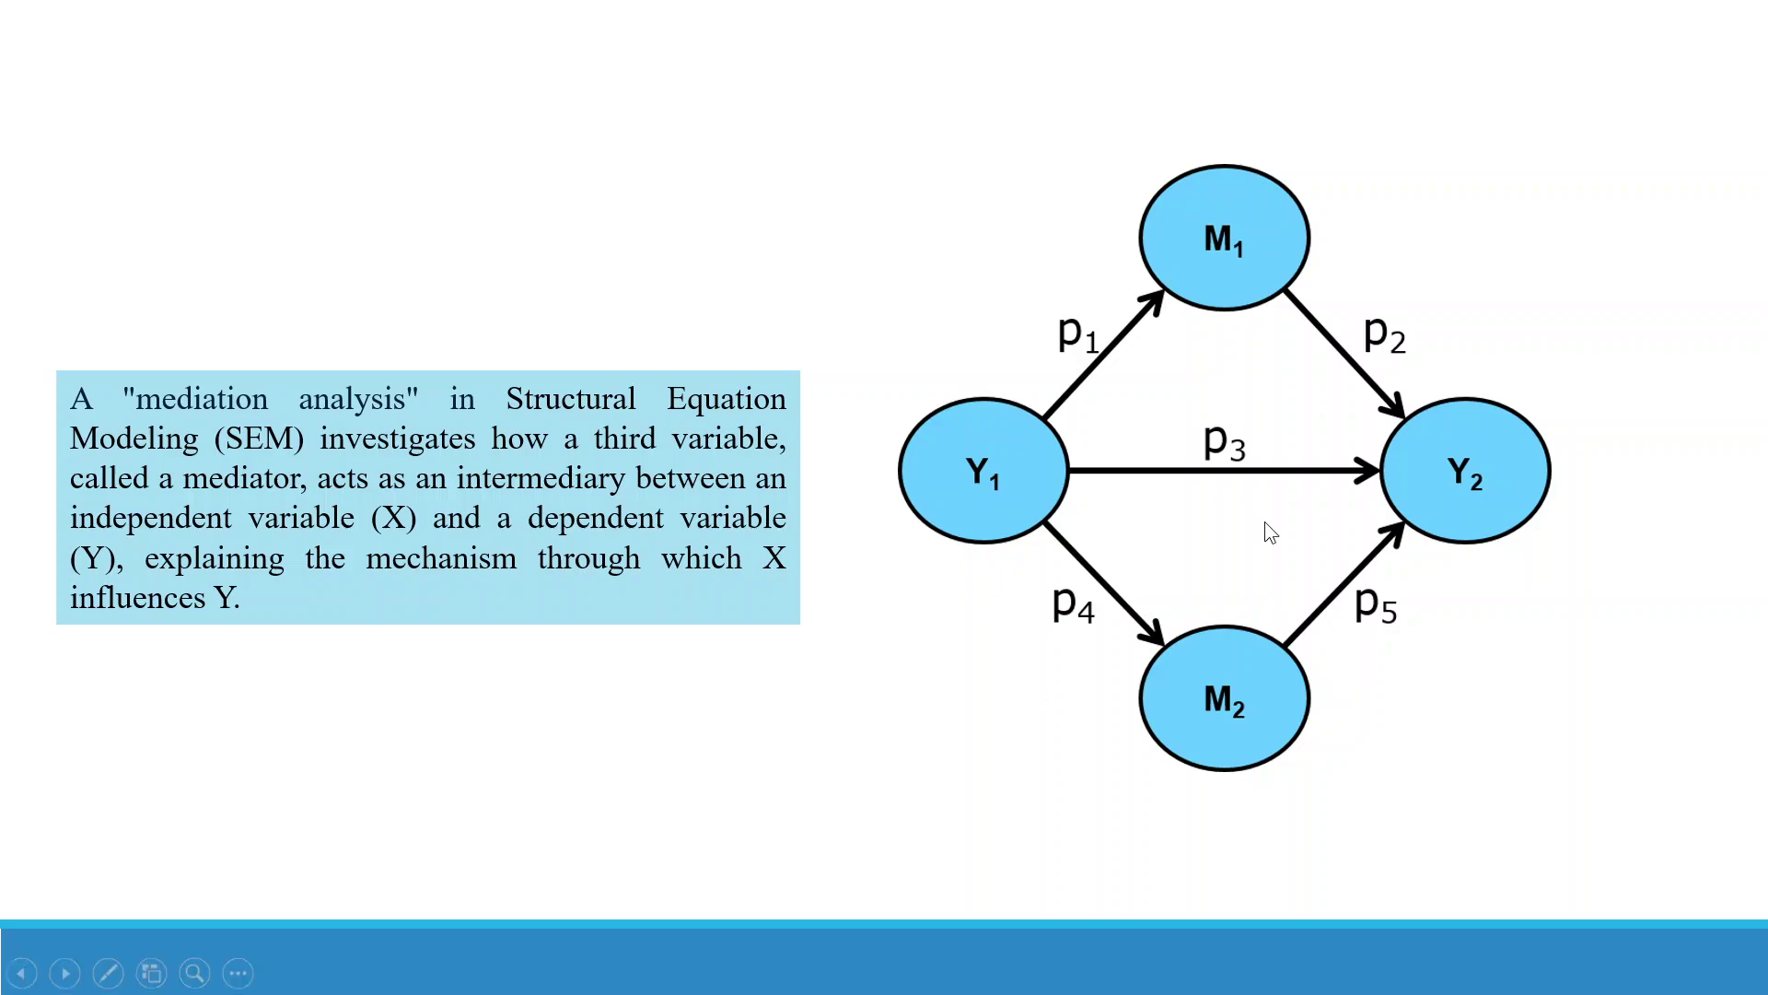